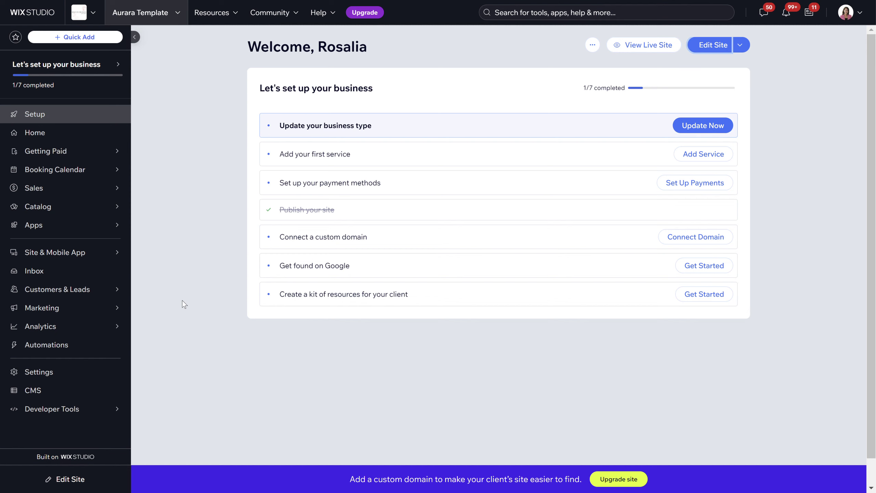
Open the Aurara site for editing and select the intro paragraph under the main headline.
{"action": "left_click", "coordinate": [717, 49]}
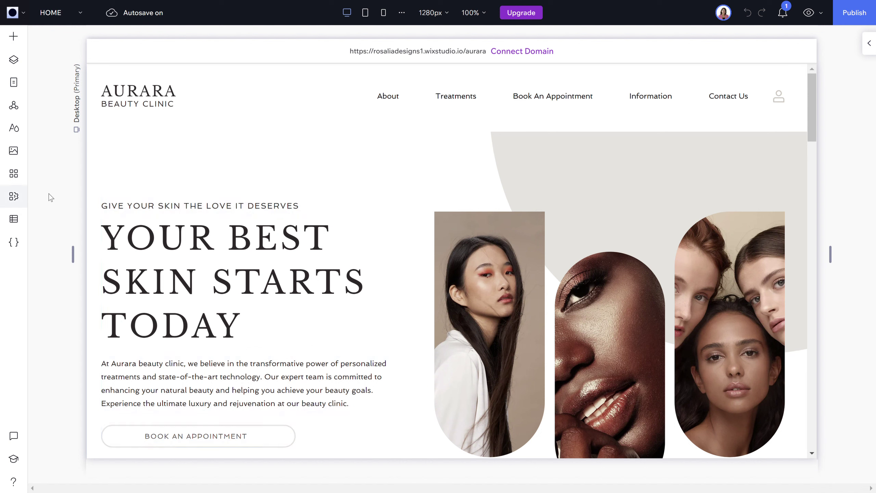
{"action": "left_click", "coordinate": [97, 171]}
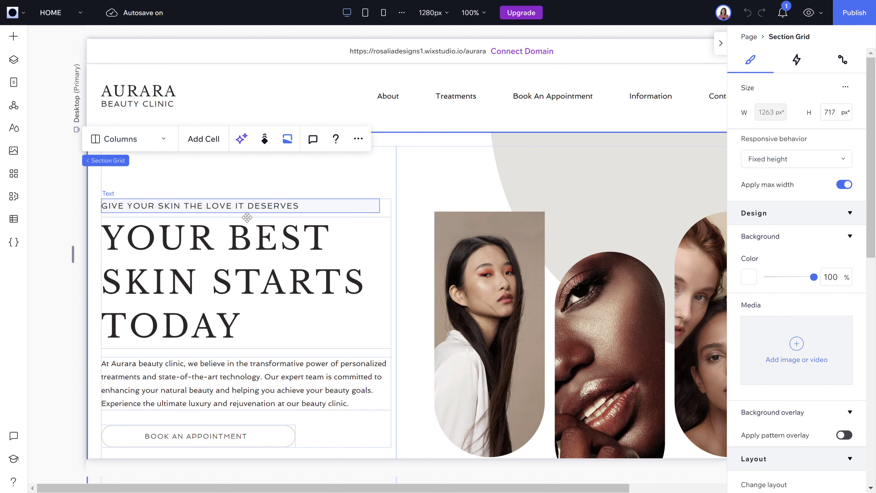
{"action": "left_click", "coordinate": [217, 208]}
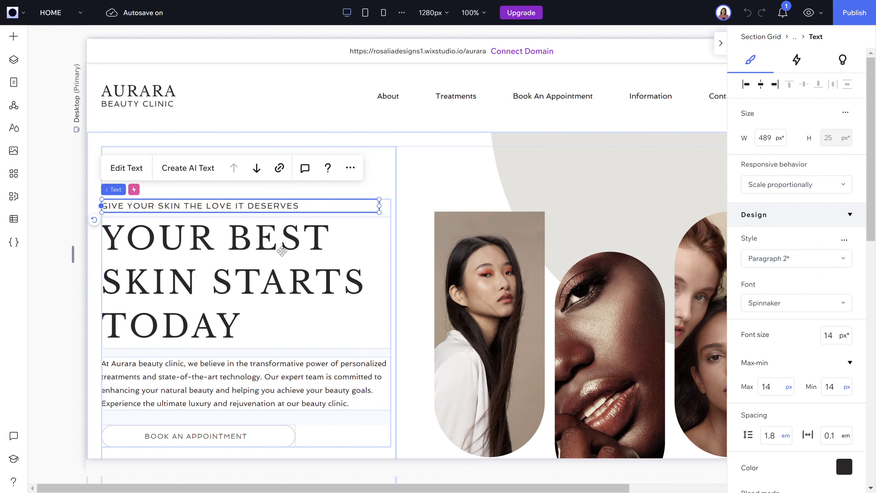
{"action": "left_click", "coordinate": [282, 264]}
{"action": "left_click", "coordinate": [278, 389]}
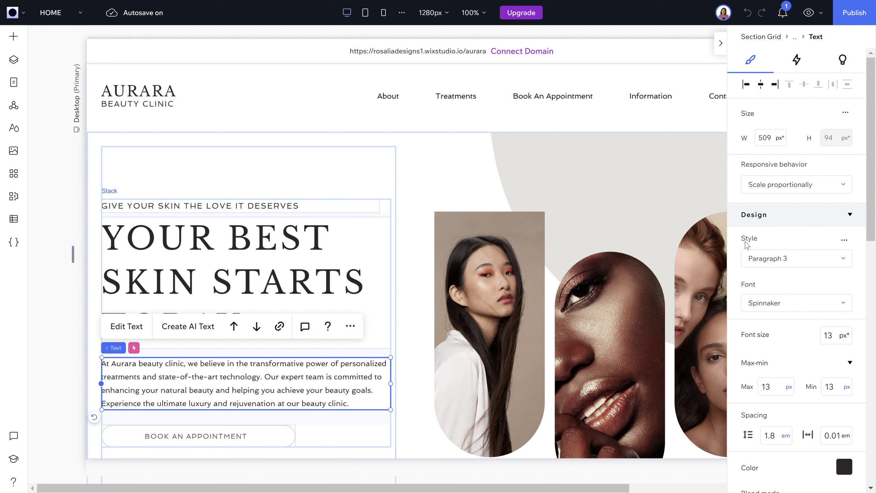
Examine the available text styles and fonts for the intro paragraph.
{"action": "left_click", "coordinate": [766, 261]}
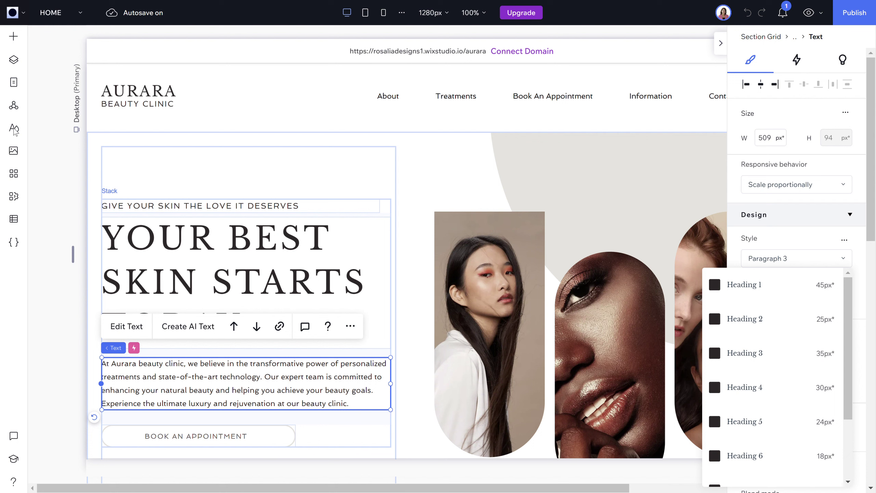
{"action": "left_click", "coordinate": [795, 230]}
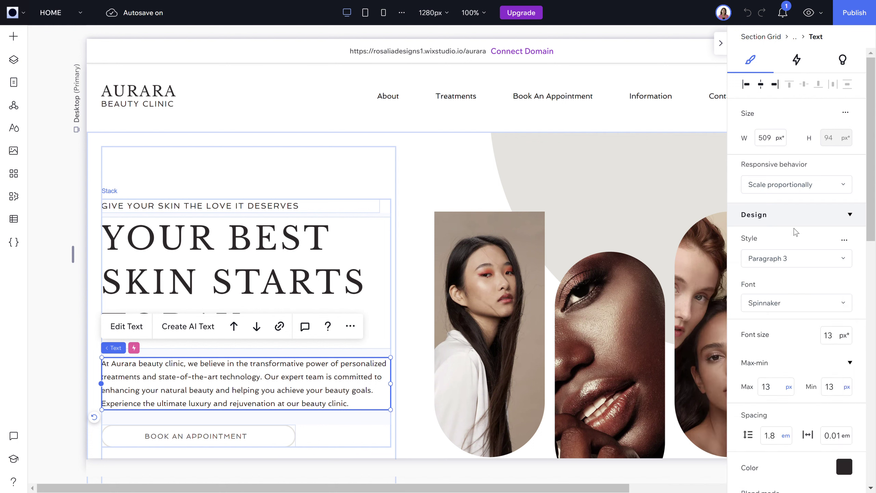
{"action": "left_click", "coordinate": [770, 304]}
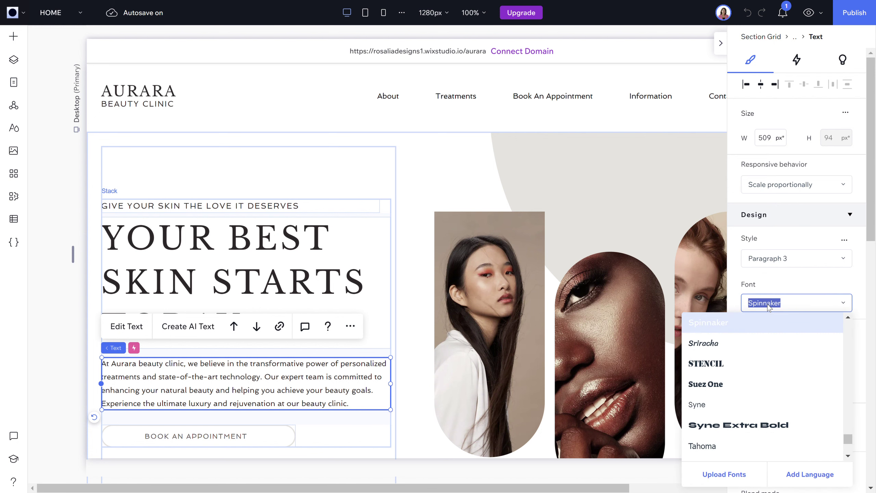
{"action": "left_click", "coordinate": [813, 287]}
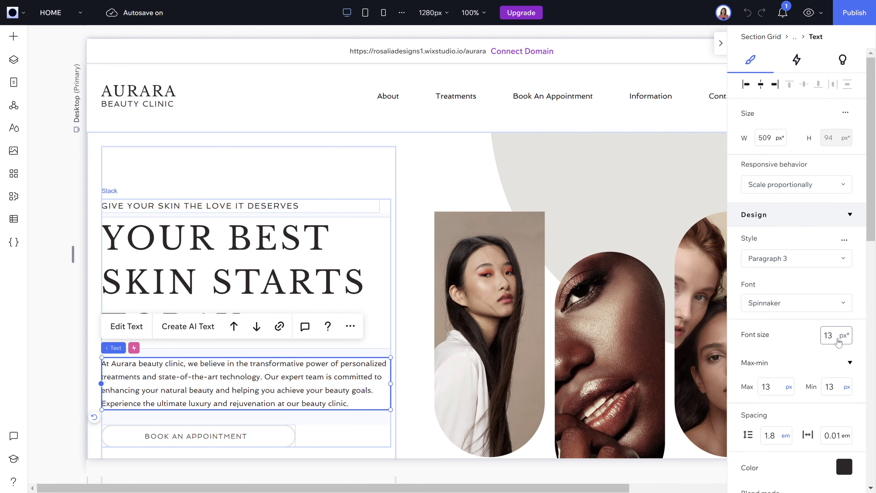
Examine the intro paragraph's size, spacing, color and text styling settings, including the available blend modes.
{"action": "scroll", "coordinate": [839, 342], "scroll_direction": "down", "scroll_amount": 2}
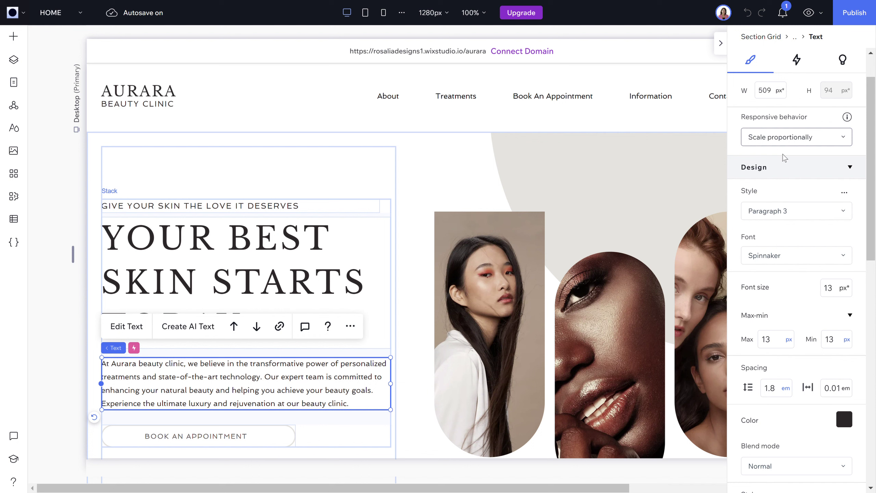
{"action": "scroll", "coordinate": [838, 288], "scroll_direction": "down", "scroll_amount": 1}
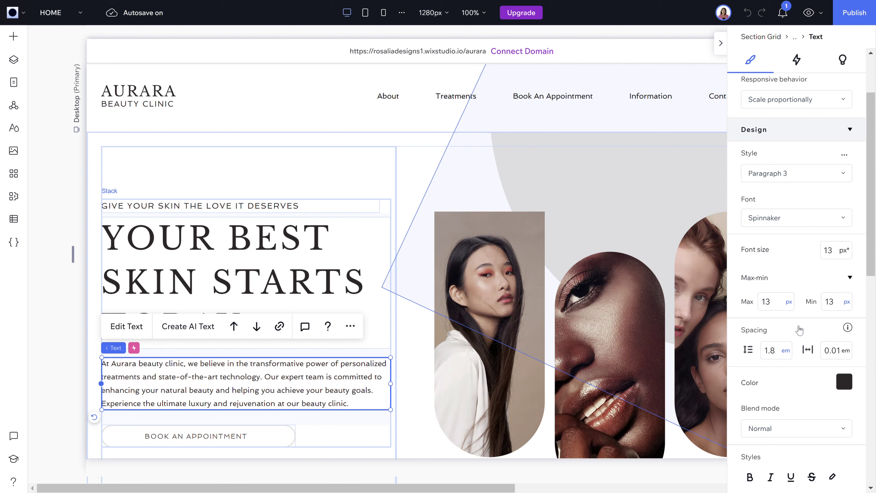
{"action": "scroll", "coordinate": [799, 330], "scroll_direction": "down", "scroll_amount": 3}
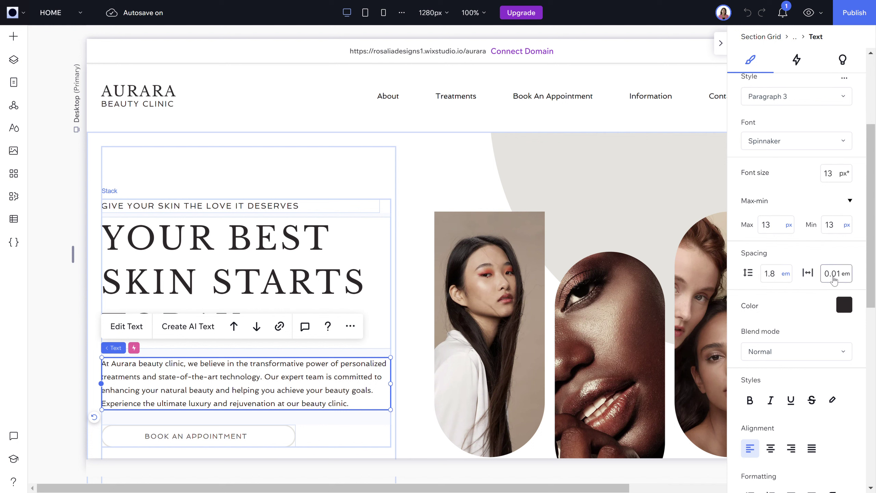
{"action": "scroll", "coordinate": [793, 298], "scroll_direction": "down", "scroll_amount": 2}
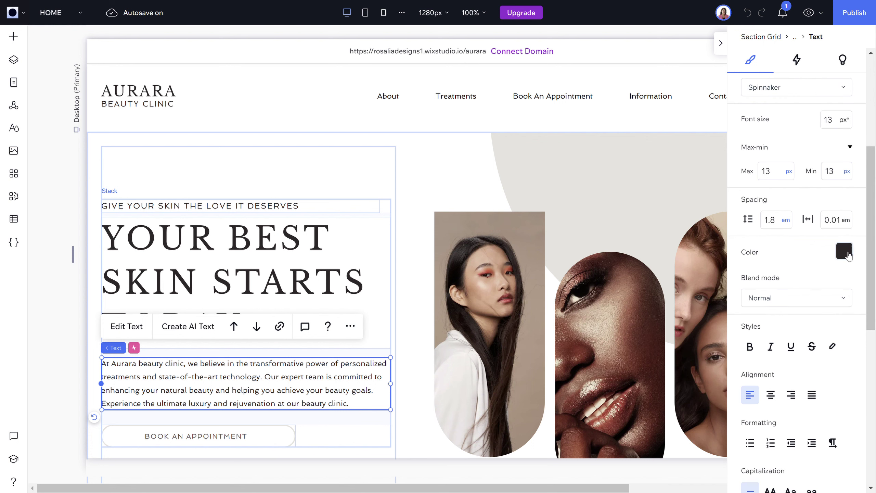
{"action": "scroll", "coordinate": [782, 250], "scroll_direction": "down", "scroll_amount": 1}
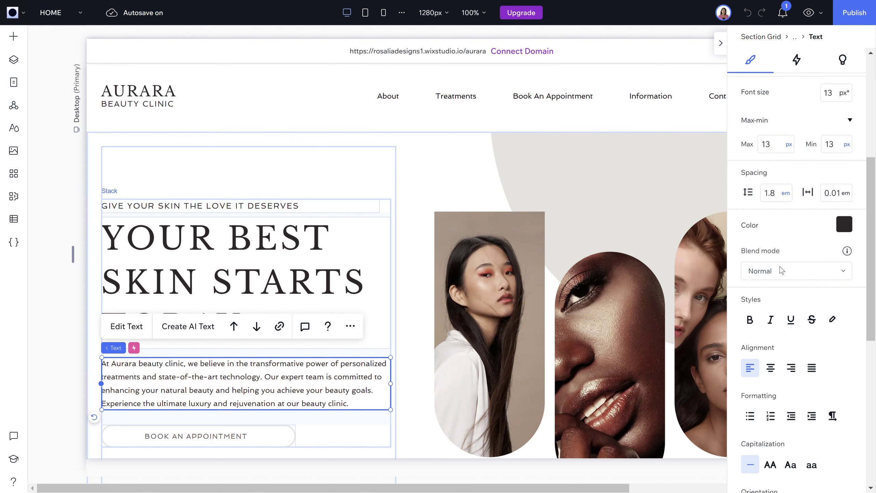
{"action": "left_click", "coordinate": [784, 271]}
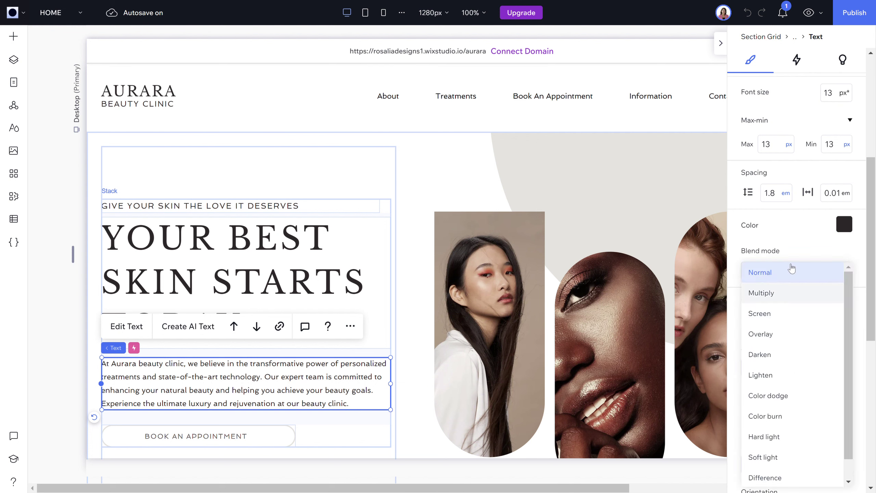
{"action": "left_click", "coordinate": [794, 243]}
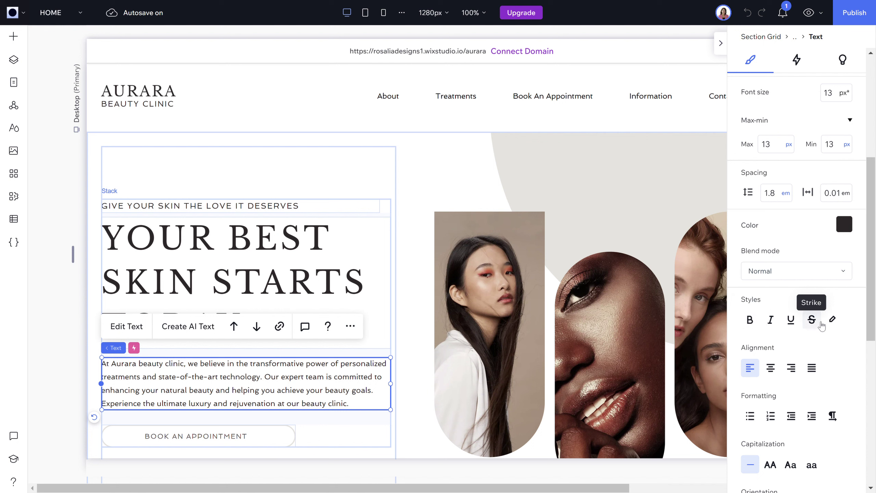
Try centered alignment and all-uppercase capitalization on the intro paragraph, restoring left alignment and no capitalization.
{"action": "scroll", "coordinate": [822, 326], "scroll_direction": "down", "scroll_amount": 2}
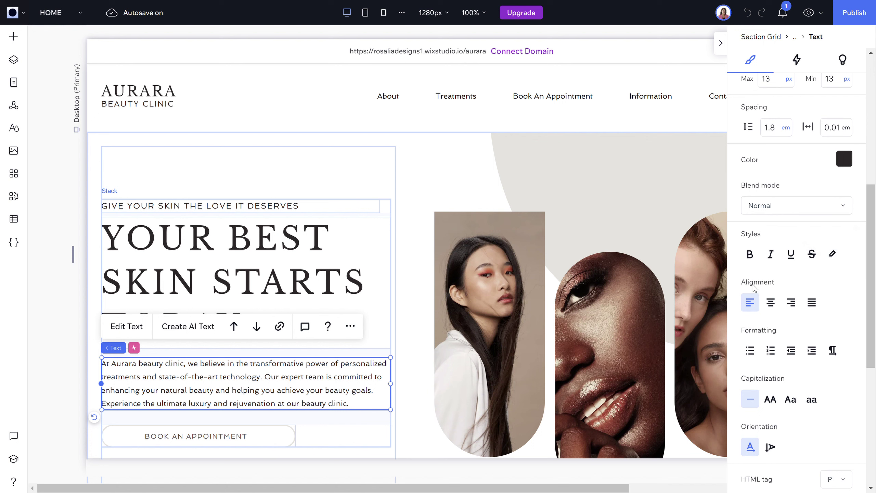
{"action": "left_click", "coordinate": [780, 305]}
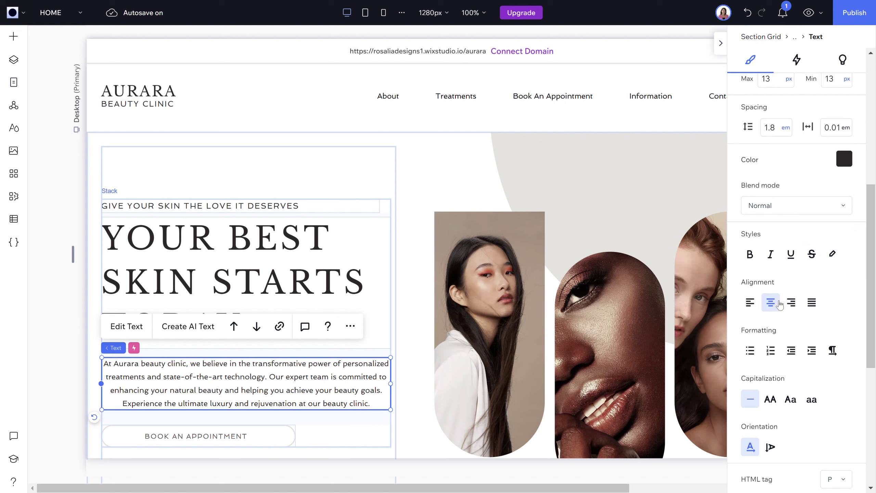
{"action": "left_click", "coordinate": [749, 305]}
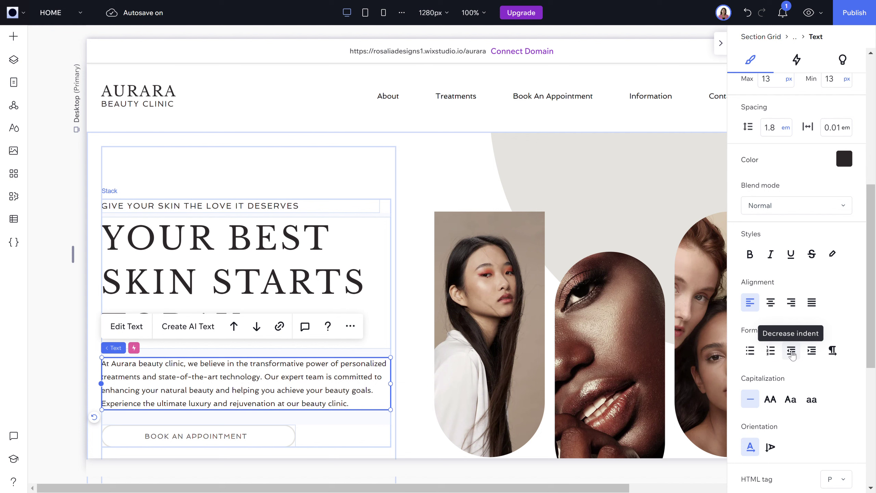
{"action": "scroll", "coordinate": [793, 357], "scroll_direction": "down", "scroll_amount": 1}
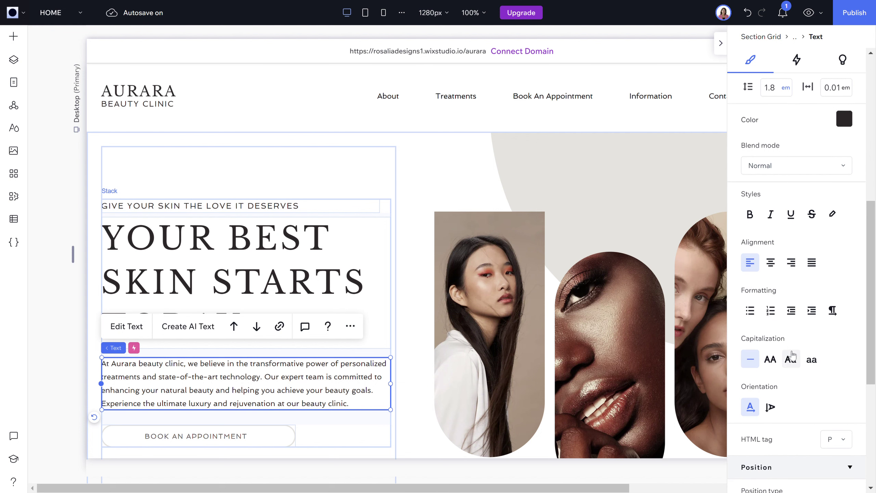
{"action": "left_click", "coordinate": [773, 363]}
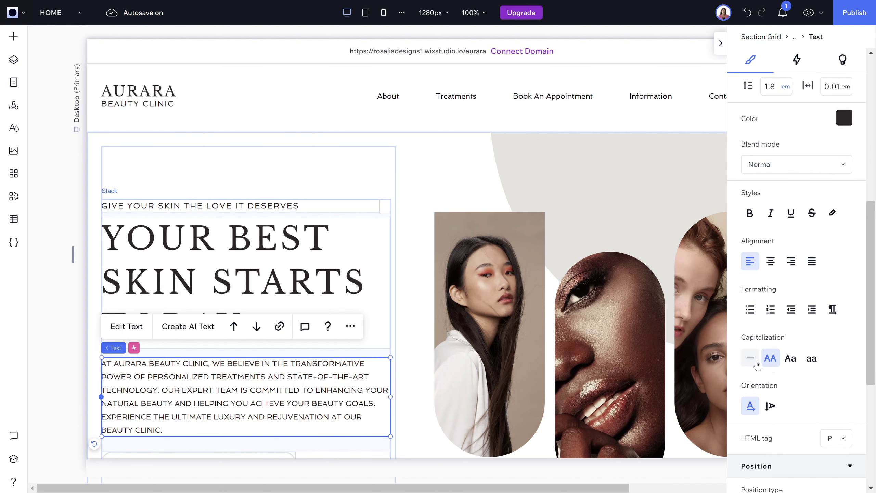
{"action": "left_click", "coordinate": [757, 364]}
Examine the intro paragraph's HTML tag, position, docking, margin and padding settings, and review its design settings again.
{"action": "scroll", "coordinate": [796, 344], "scroll_direction": "down", "scroll_amount": 2}
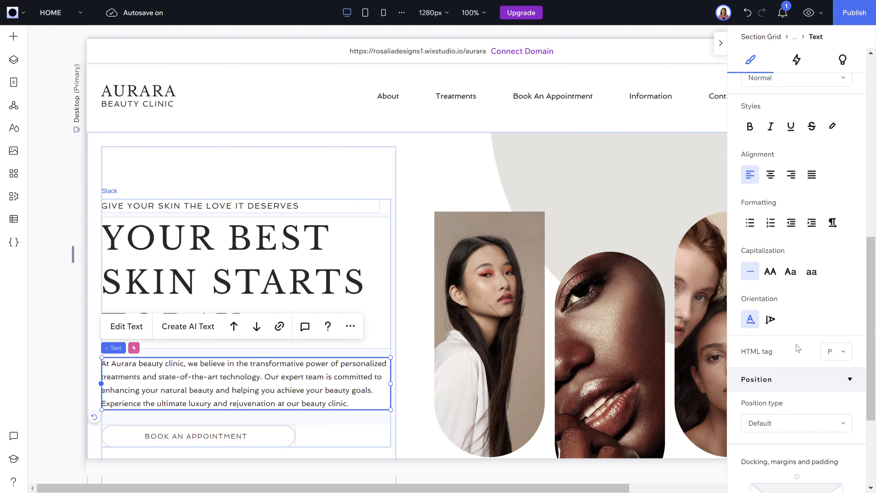
{"action": "scroll", "coordinate": [796, 345], "scroll_direction": "down", "scroll_amount": 3}
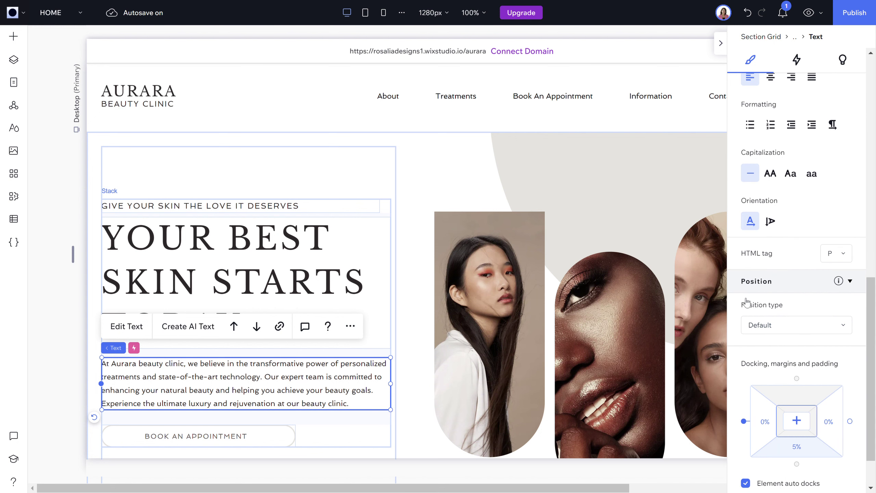
{"action": "scroll", "coordinate": [797, 333], "scroll_direction": "down", "scroll_amount": 2}
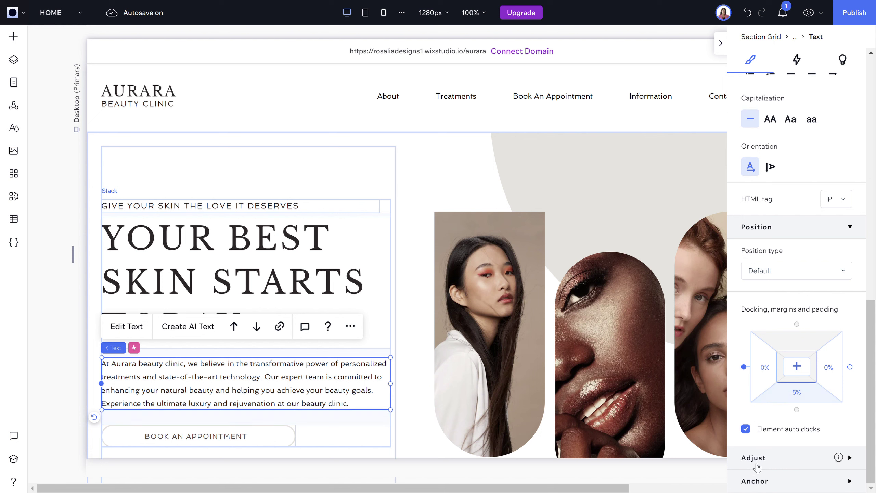
{"action": "scroll", "coordinate": [773, 332], "scroll_direction": "up", "scroll_amount": 6}
{"action": "scroll", "coordinate": [773, 332], "scroll_direction": "up", "scroll_amount": 12}
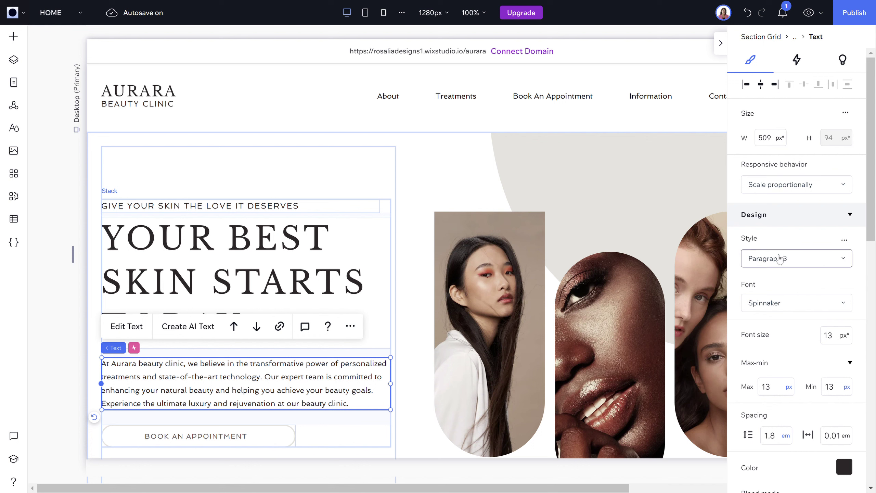
{"action": "scroll", "coordinate": [780, 371], "scroll_direction": "down", "scroll_amount": 5}
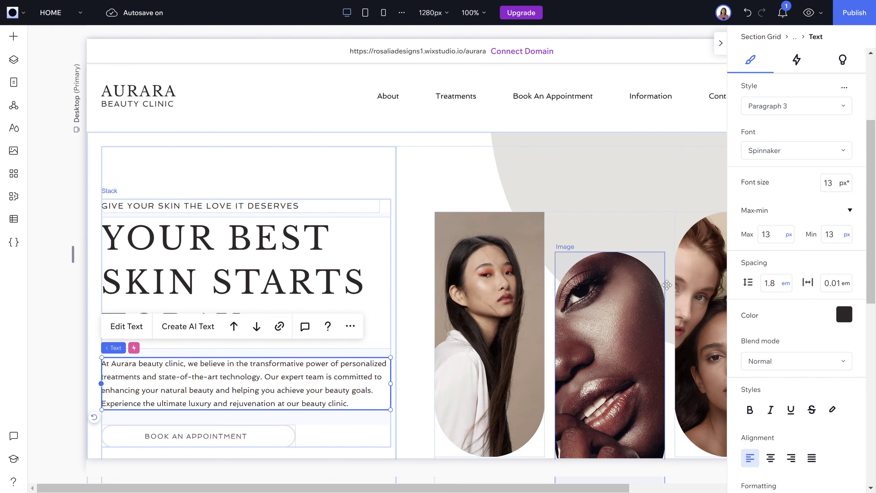
Publish the site and dismiss the publishing confirmation.
{"action": "left_click", "coordinate": [861, 14]}
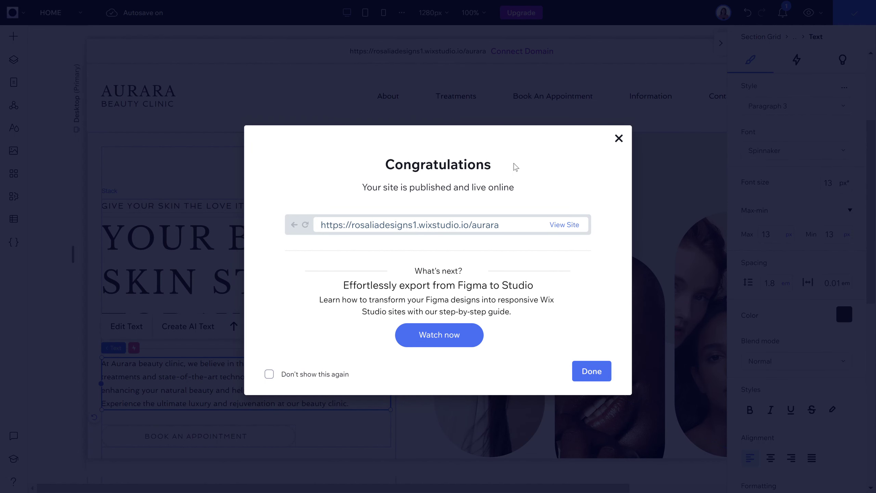
{"action": "left_click", "coordinate": [590, 372]}
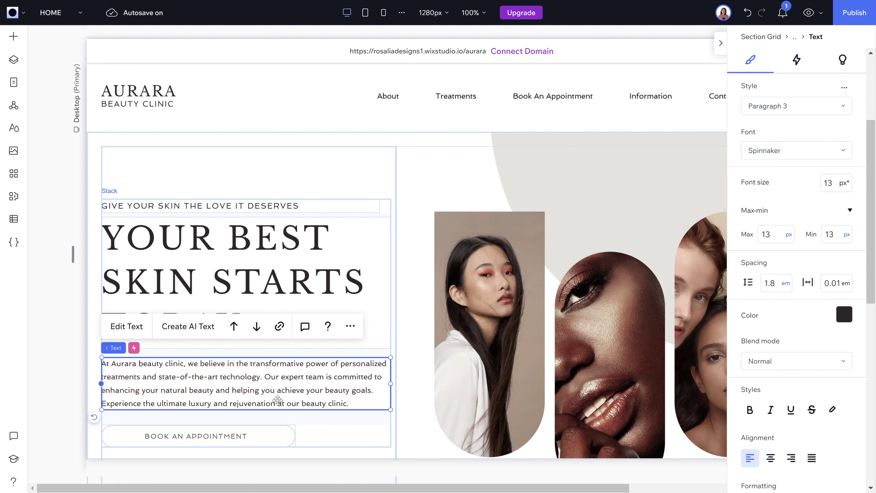
Select the Book An Appointment button and view its design in the Hover state.
{"action": "left_click", "coordinate": [266, 439]}
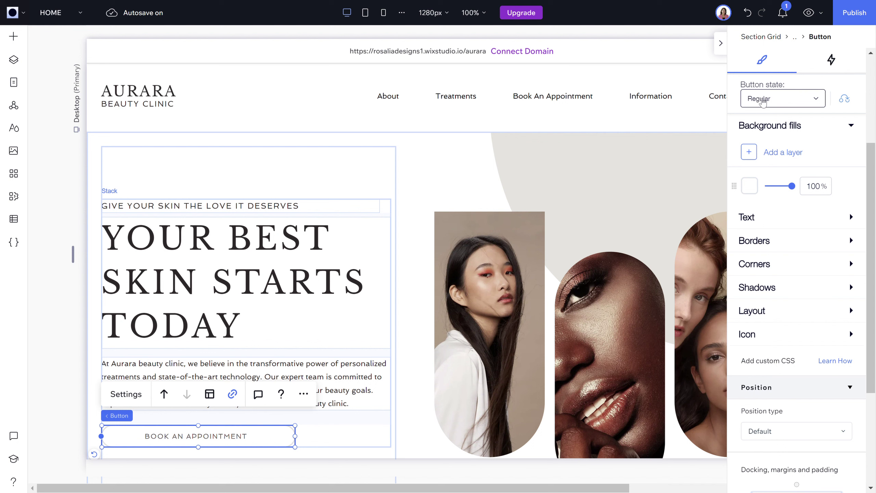
{"action": "left_click", "coordinate": [763, 100]}
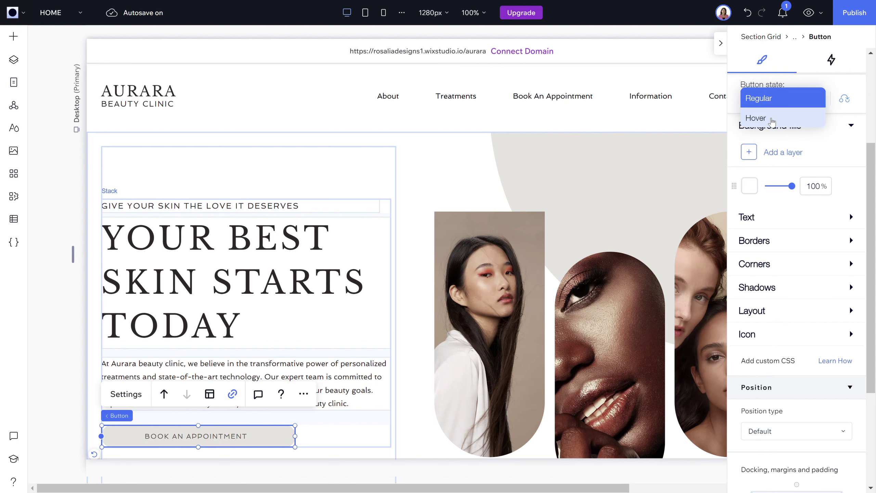
{"action": "left_click", "coordinate": [772, 120]}
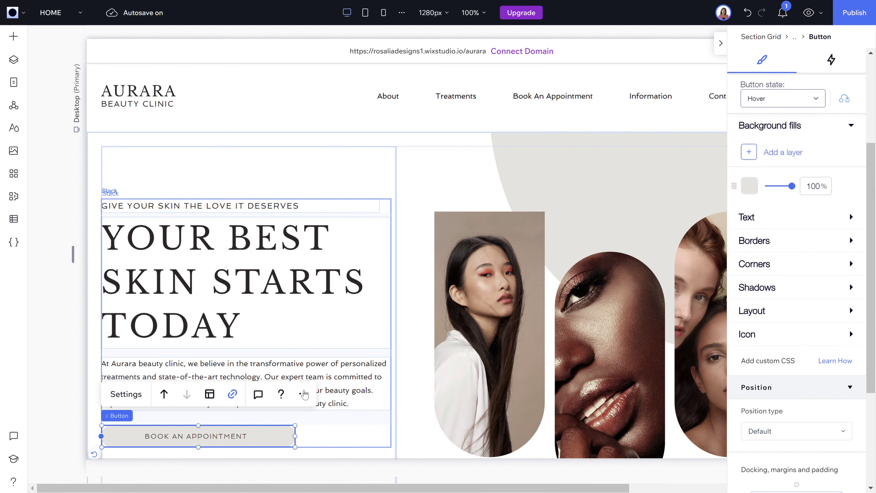
{"action": "scroll", "coordinate": [250, 316], "scroll_direction": "down", "scroll_amount": 3}
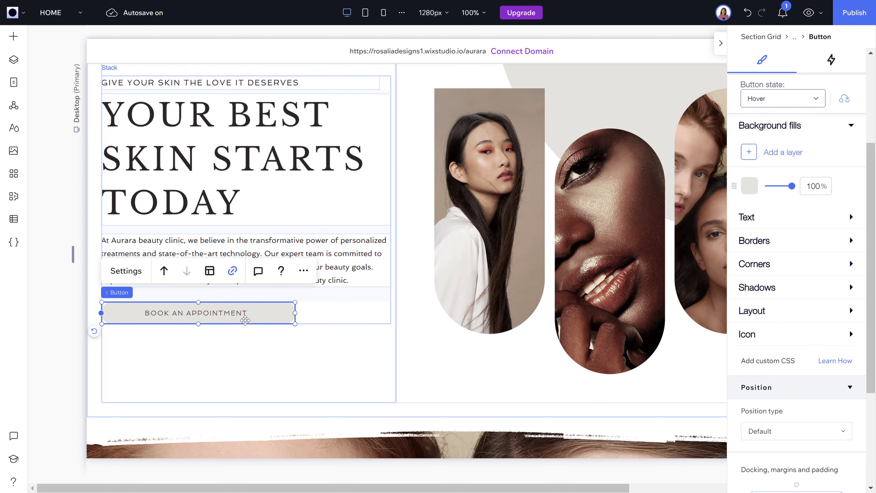
Switch the button design to the Regular state and try the #CCC7BF theme color as its background fill, restoring white.
{"action": "left_click", "coordinate": [779, 99]}
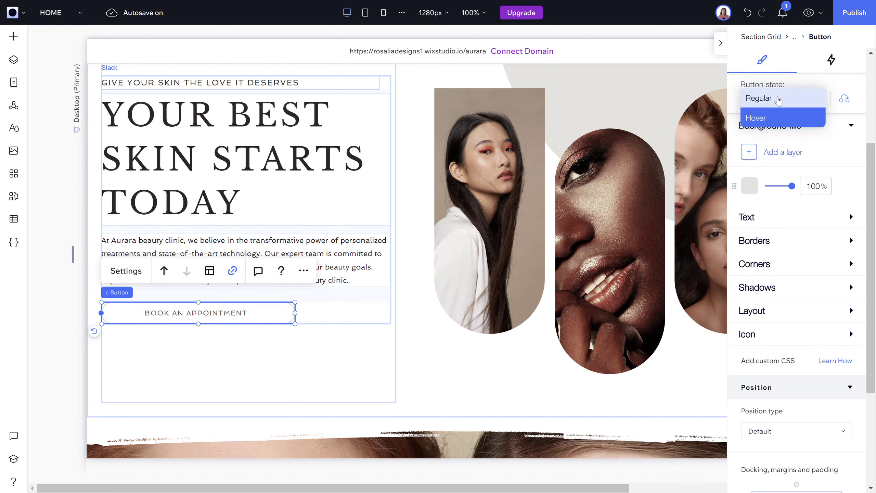
{"action": "left_click", "coordinate": [779, 99]}
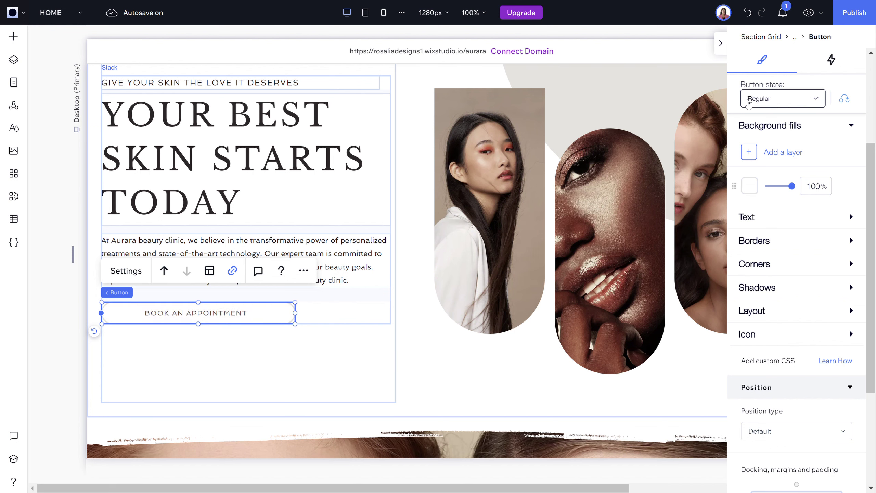
{"action": "mouse_move", "coordinate": [754, 185]}
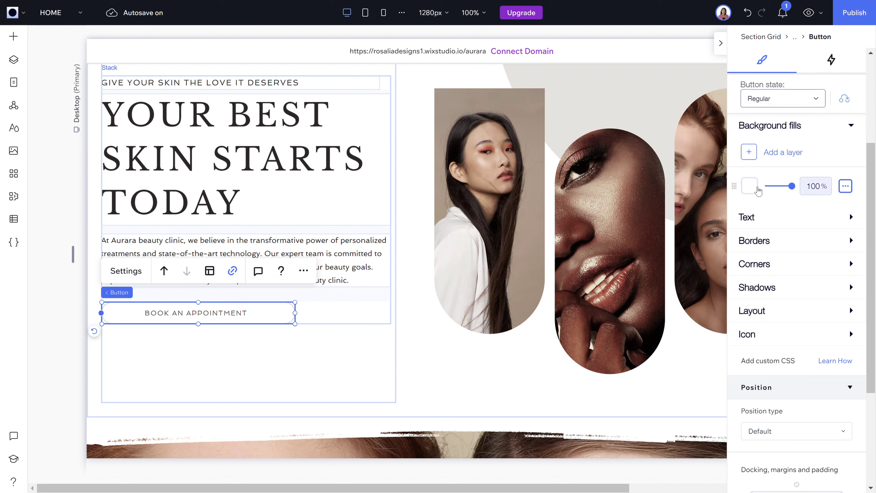
{"action": "left_click", "coordinate": [757, 190]}
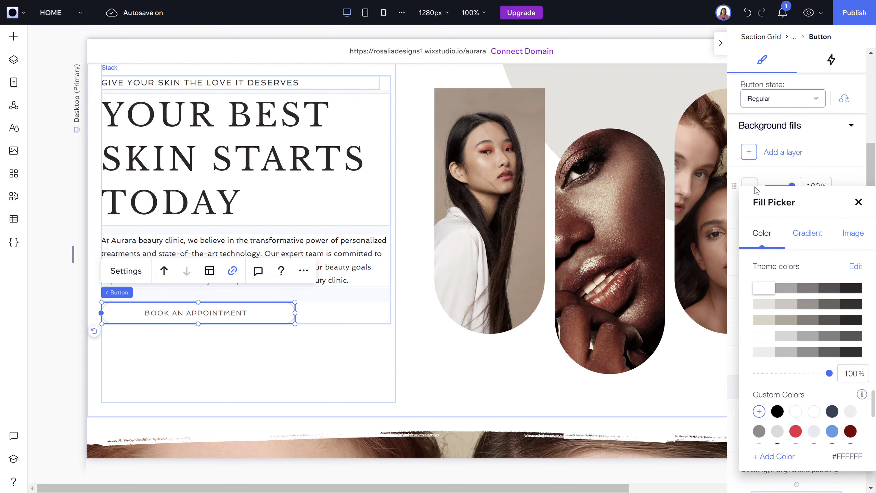
{"action": "left_click", "coordinate": [791, 305]}
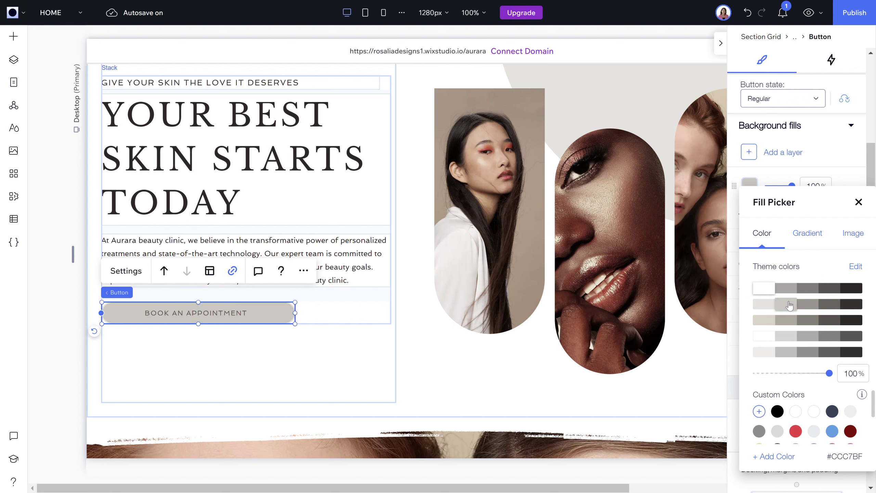
{"action": "left_click", "coordinate": [829, 336]}
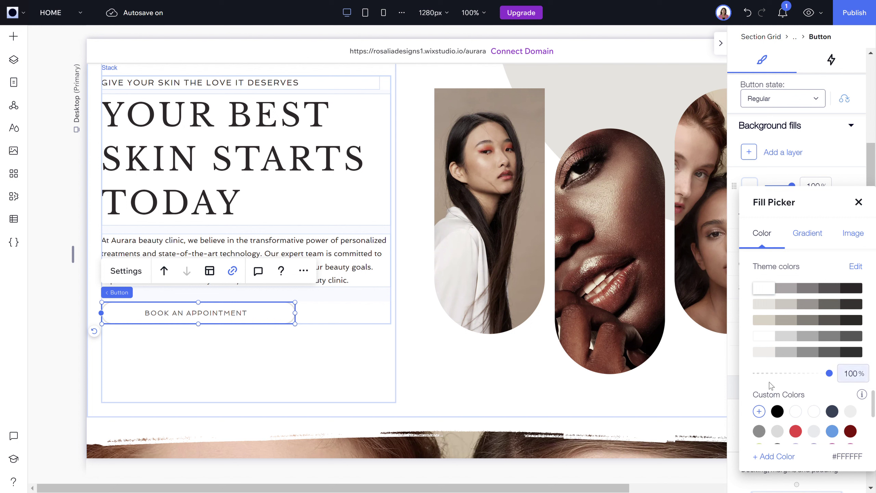
{"action": "left_click", "coordinate": [759, 412]}
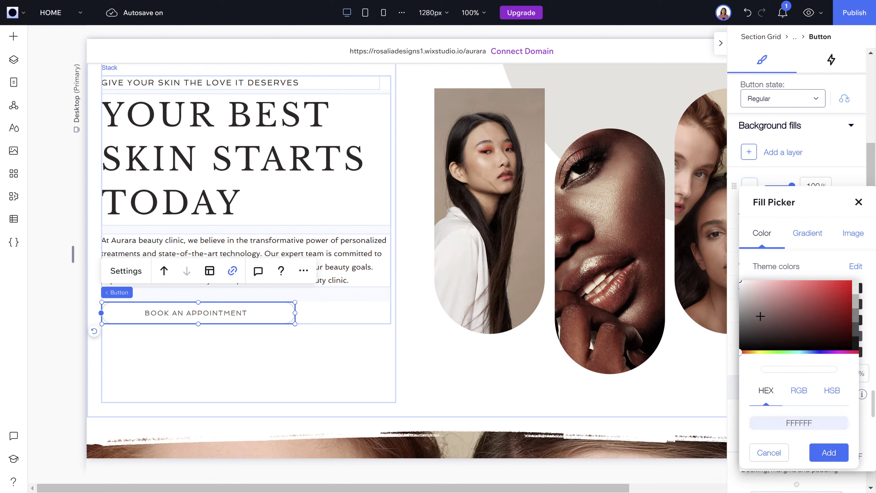
{"action": "left_click", "coordinate": [797, 353]}
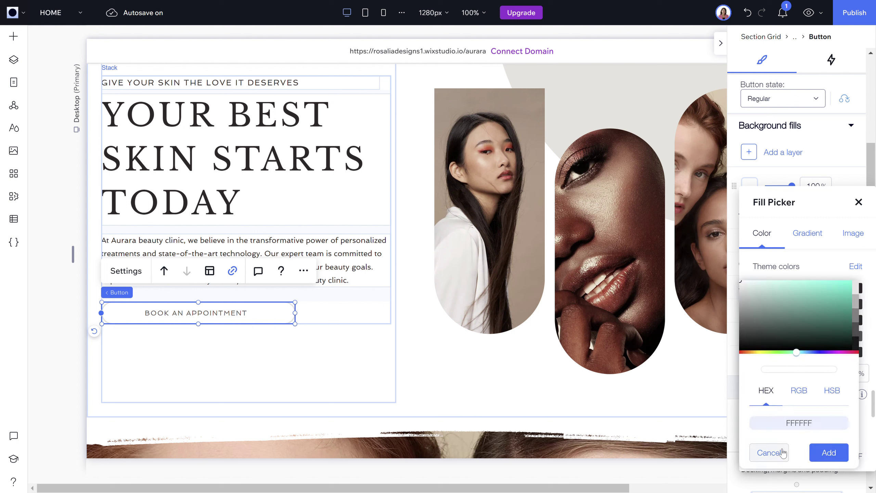
{"action": "left_click", "coordinate": [769, 453]}
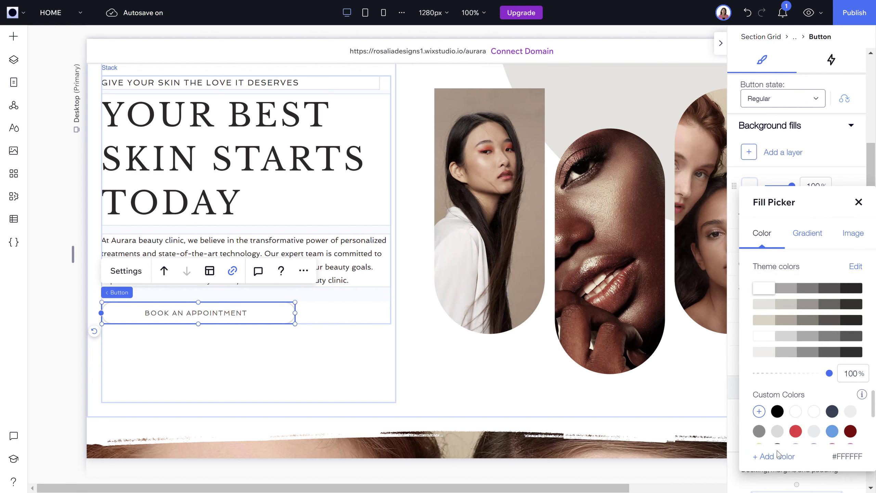
Try linear gradient, radial gradient and image background fills on the button, restoring the solid #FFFFFF fill.
{"action": "left_click", "coordinate": [815, 240]}
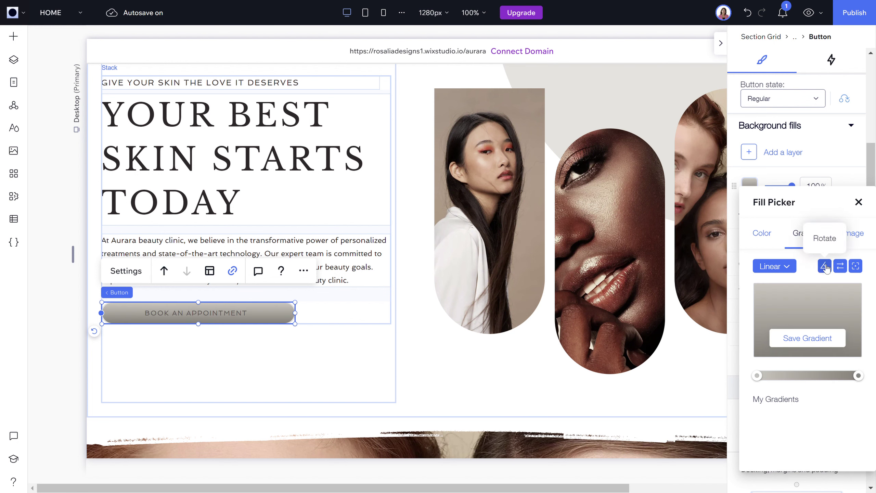
{"action": "left_click", "coordinate": [775, 266]}
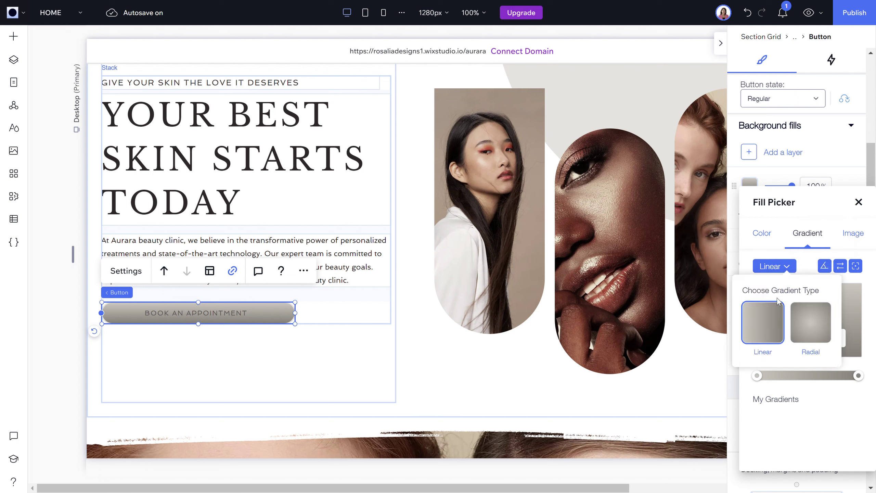
{"action": "left_click", "coordinate": [800, 321]}
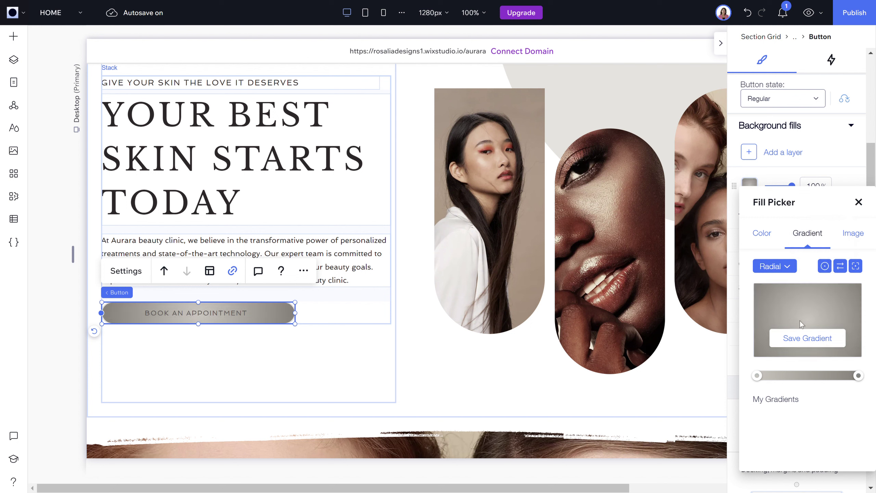
{"action": "left_click", "coordinate": [789, 266]}
{"action": "left_click", "coordinate": [790, 267]}
{"action": "left_click", "coordinate": [854, 235]}
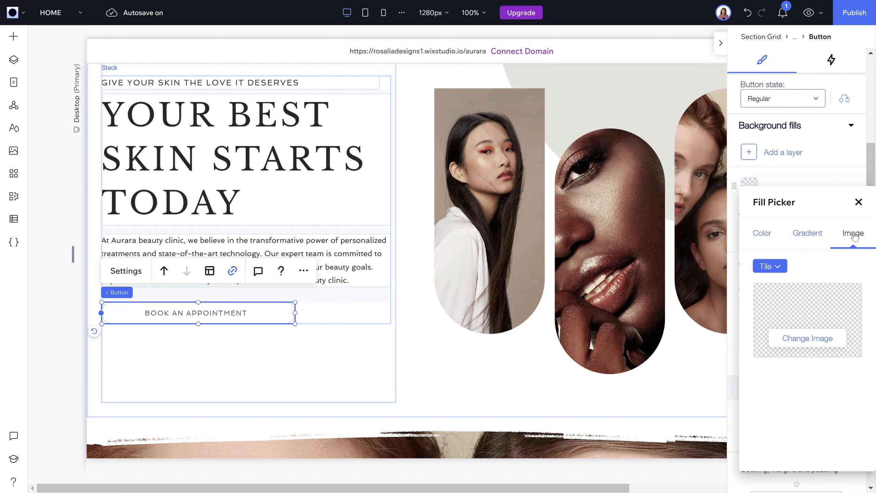
{"action": "left_click", "coordinate": [764, 242]}
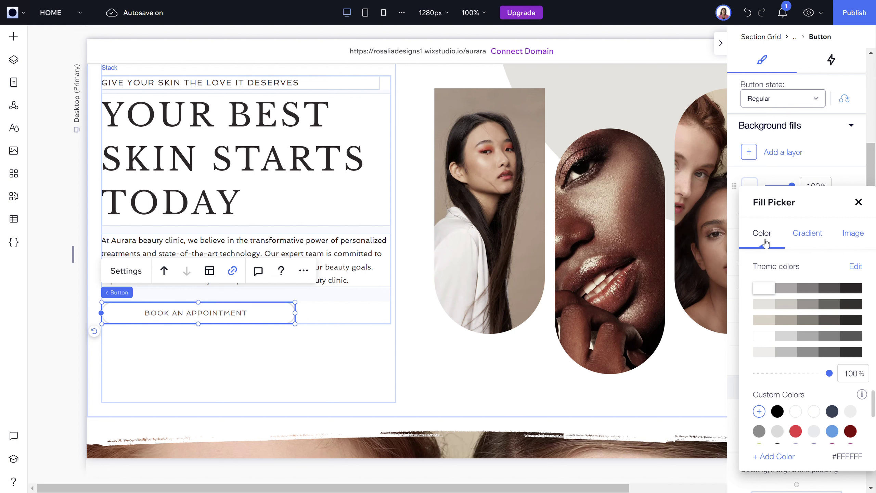
{"action": "left_click", "coordinate": [859, 202]}
Review the button's text design settings, including the text outline color choices, without changing them.
{"action": "left_click", "coordinate": [789, 221]}
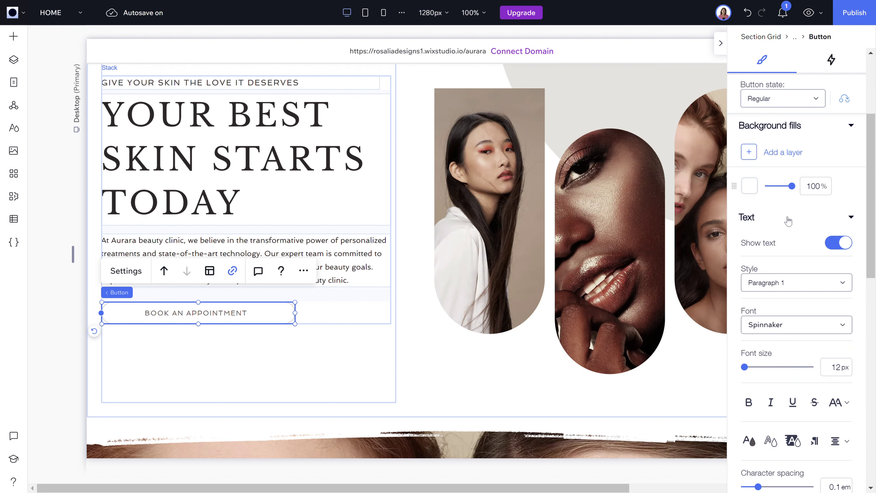
{"action": "scroll", "coordinate": [795, 307], "scroll_direction": "down", "scroll_amount": 1}
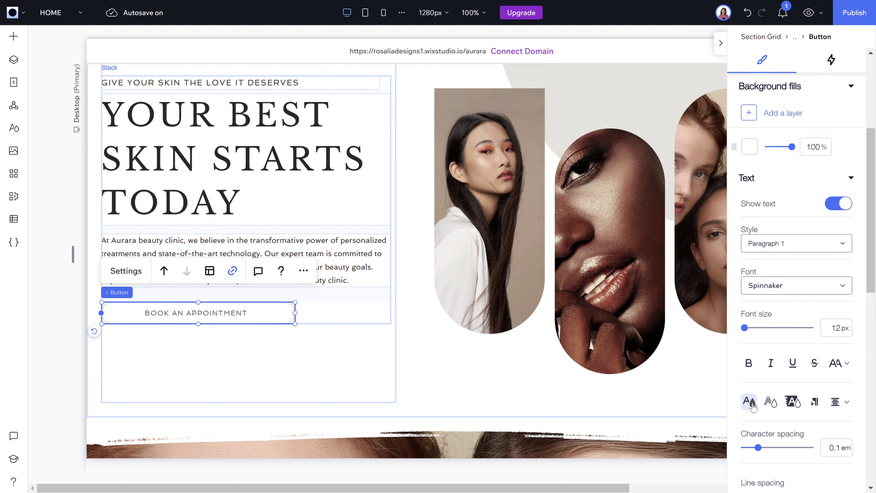
{"action": "left_click", "coordinate": [773, 407]}
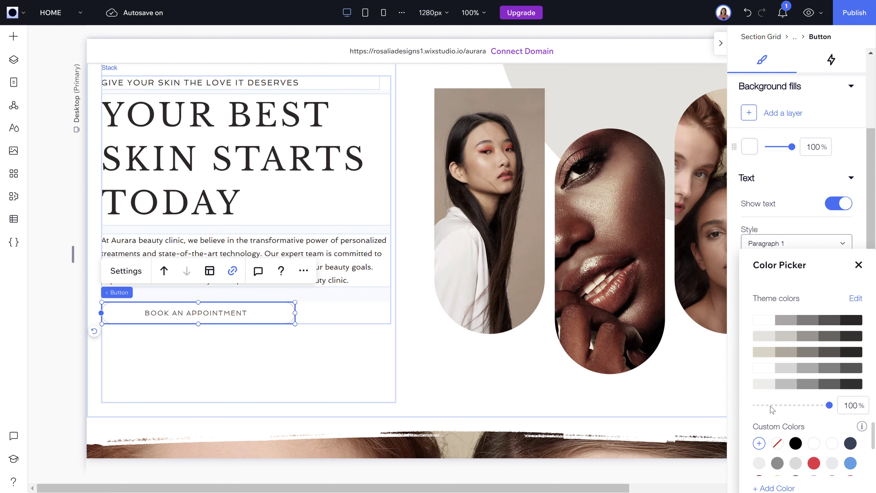
{"action": "left_click", "coordinate": [859, 265]}
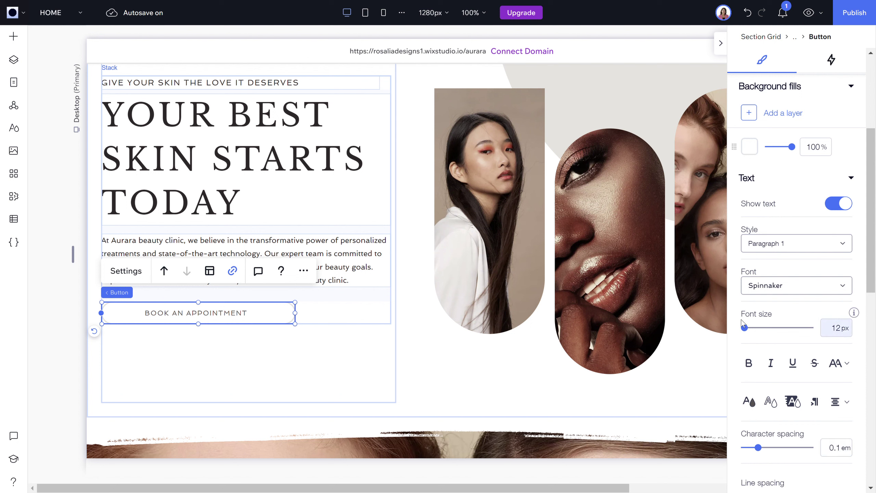
Try a font size of 13 px on the button text, restoring 12 px.
{"action": "left_click", "coordinate": [839, 328]}
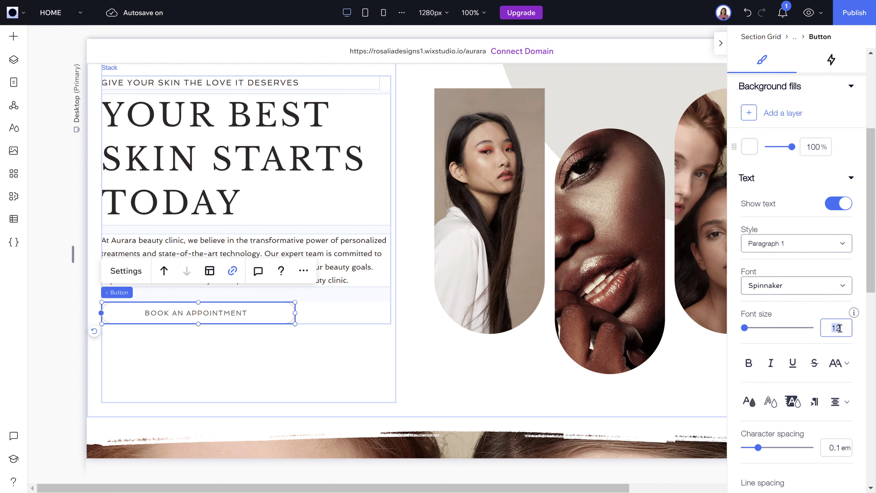
{"action": "type", "text": "13"}
{"action": "key", "text": "BackSpace"}
{"action": "type", "text": "2"}
Try border widths of 3 px and 0 px on all sides of the button, restoring 2 px.
{"action": "scroll", "coordinate": [760, 288], "scroll_direction": "down", "scroll_amount": 5}
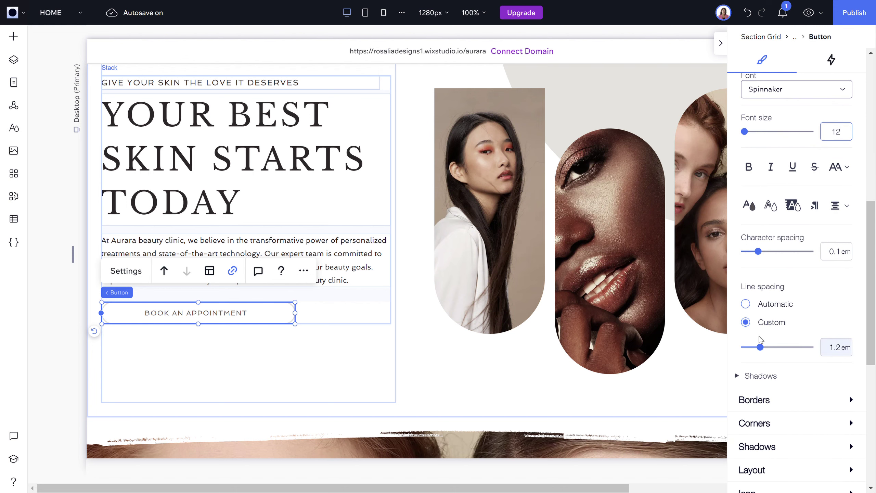
{"action": "scroll", "coordinate": [785, 358], "scroll_direction": "down", "scroll_amount": 2}
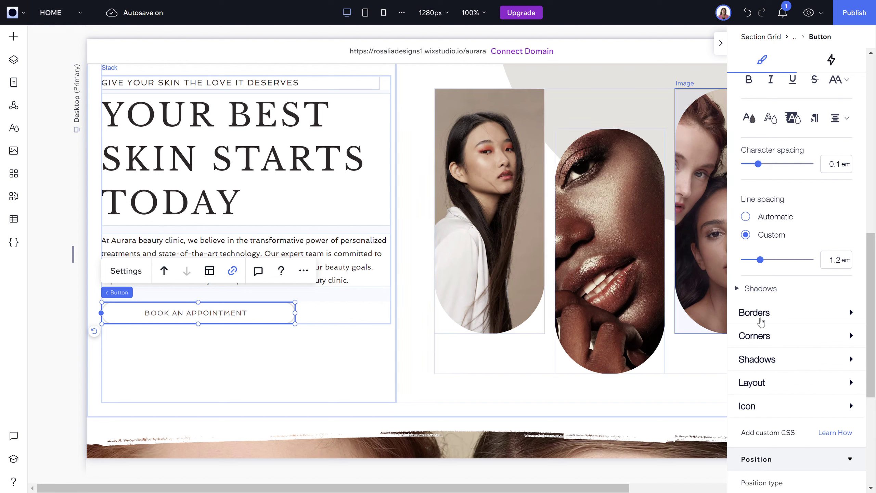
{"action": "left_click", "coordinate": [761, 322]}
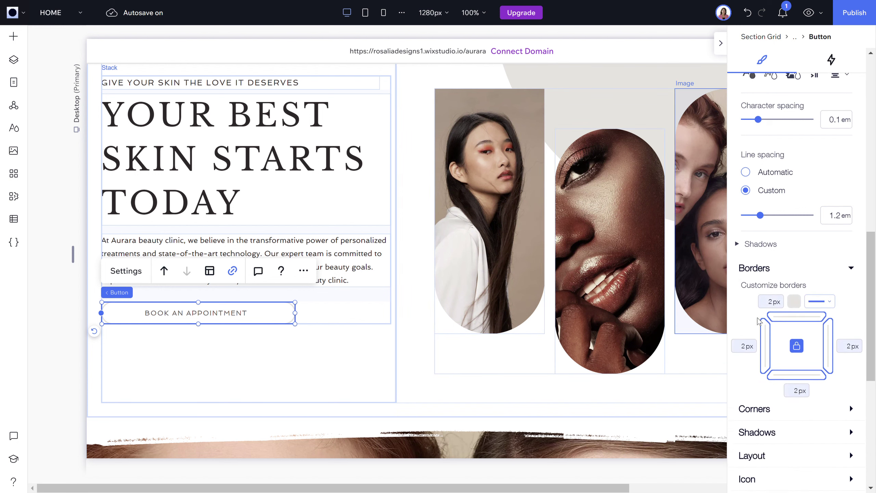
{"action": "left_click", "coordinate": [771, 290]}
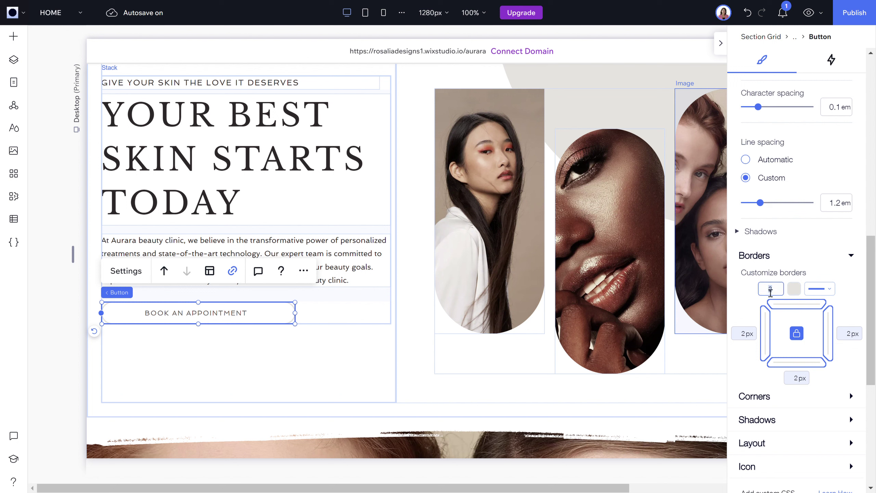
{"action": "type", "text": "3"}
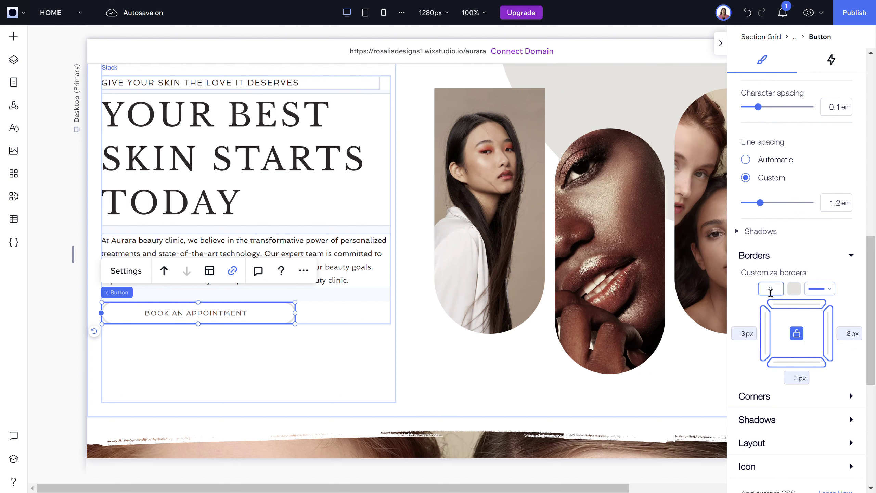
{"action": "key", "text": "BackSpace"}
{"action": "type", "text": "0"}
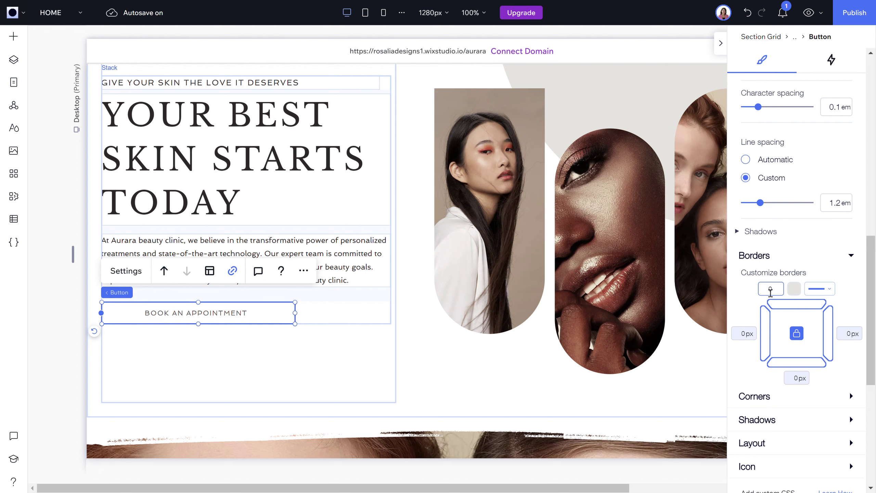
{"action": "double_click", "coordinate": [780, 293]}
{"action": "type", "text": "2"}
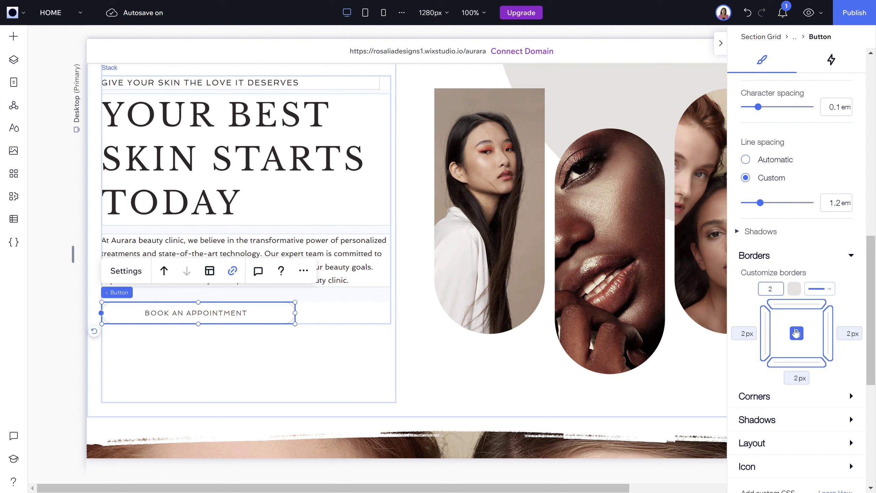
{"action": "key", "text": "Return"}
Unlock the button's border sides, try a 25 px bottom border, and set the bottom border width to 5 px.
{"action": "left_click", "coordinate": [797, 333]}
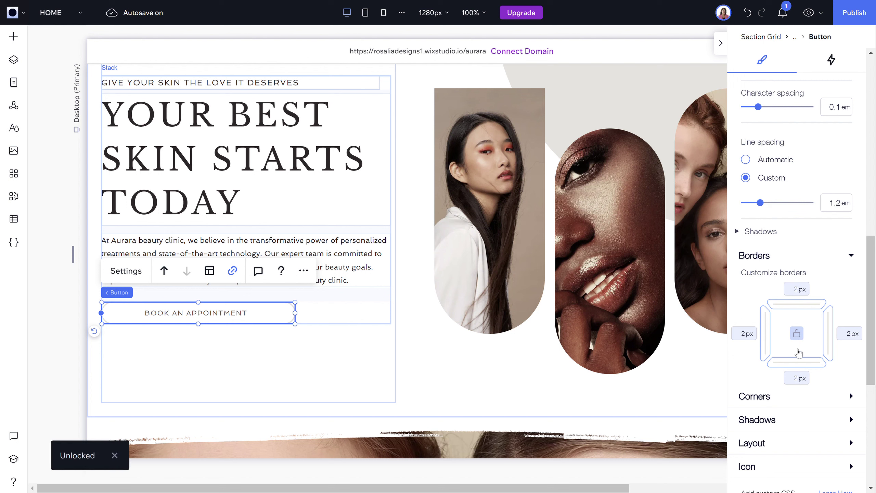
{"action": "left_click", "coordinate": [800, 379]}
{"action": "type", "text": "2"}
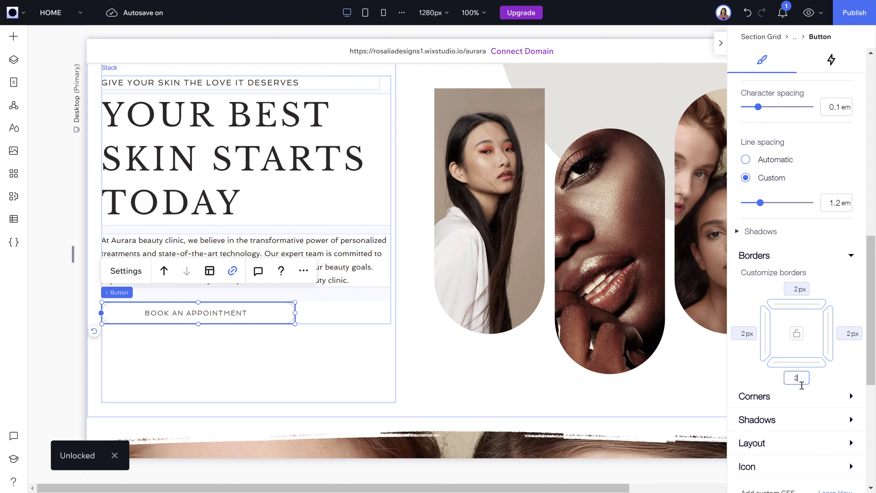
{"action": "type", "text": "5"}
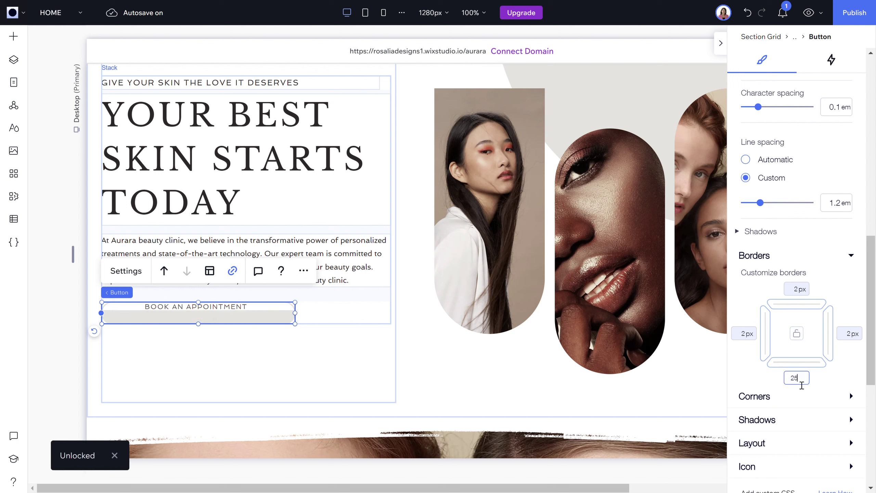
{"action": "key", "text": "BackSpace"}
{"action": "key", "text": "BackSpace"}
{"action": "type", "text": "5"}
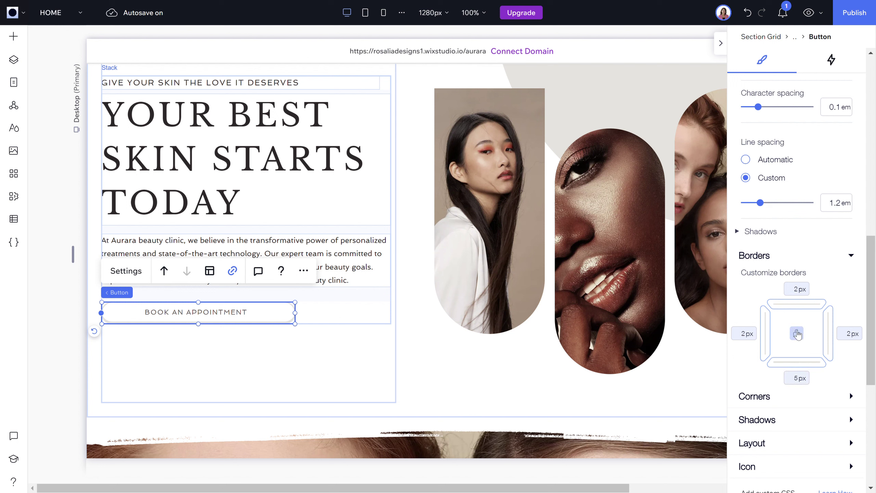
Lock the button's border sides together, check the top and bottom border settings, and unlock the sides again.
{"action": "left_click", "coordinate": [797, 333]}
{"action": "left_click", "coordinate": [771, 289]}
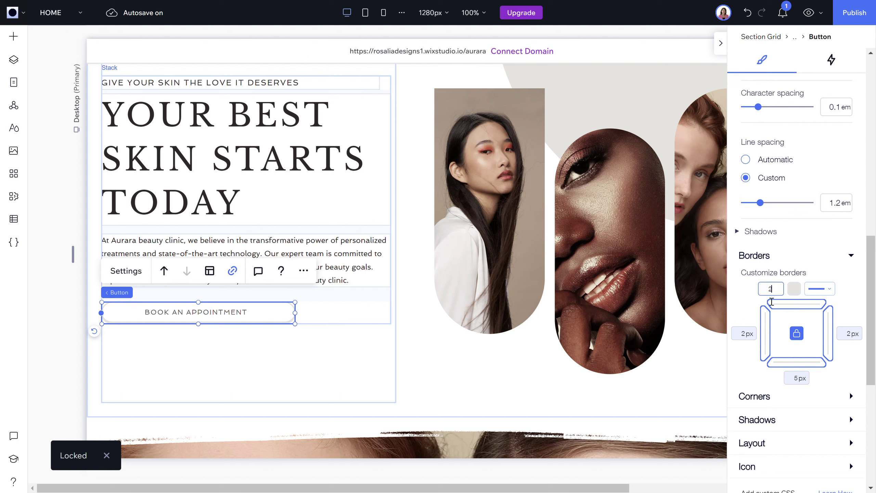
{"action": "left_click", "coordinate": [745, 375]}
{"action": "left_click", "coordinate": [803, 335]}
{"action": "left_click", "coordinate": [804, 337]}
{"action": "left_click", "coordinate": [802, 379]}
{"action": "left_click", "coordinate": [802, 380]}
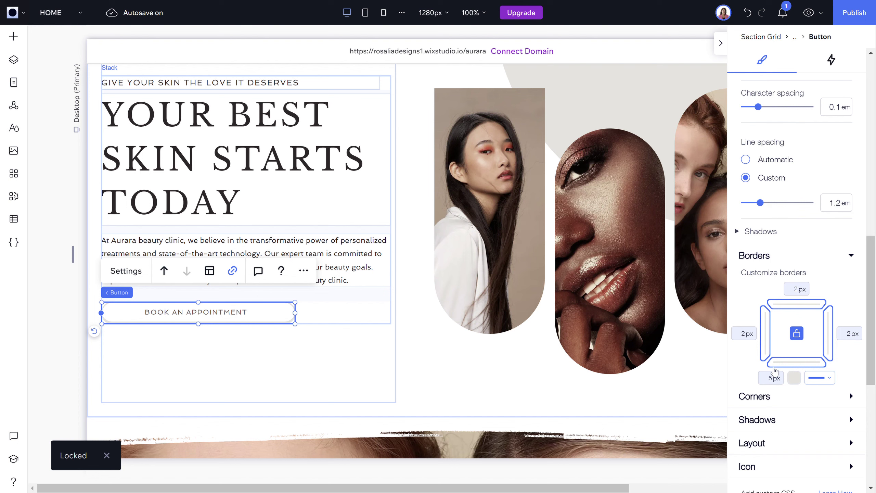
{"action": "scroll", "coordinate": [775, 371], "scroll_direction": "down", "scroll_amount": 5}
{"action": "left_click", "coordinate": [807, 143]}
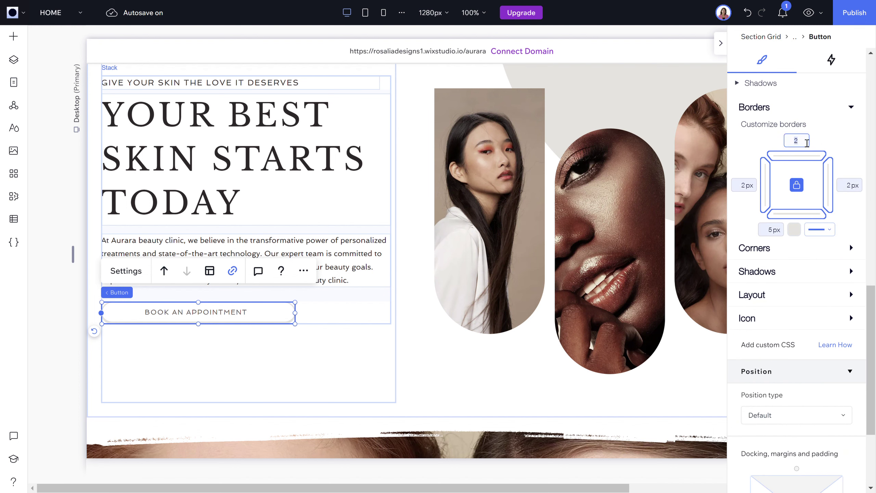
{"action": "left_click", "coordinate": [796, 185]}
Lock the button's border sides together, try a 7 px border width on all sides, and unlock the sides again.
{"action": "scroll", "coordinate": [797, 319], "scroll_direction": "down", "scroll_amount": 2}
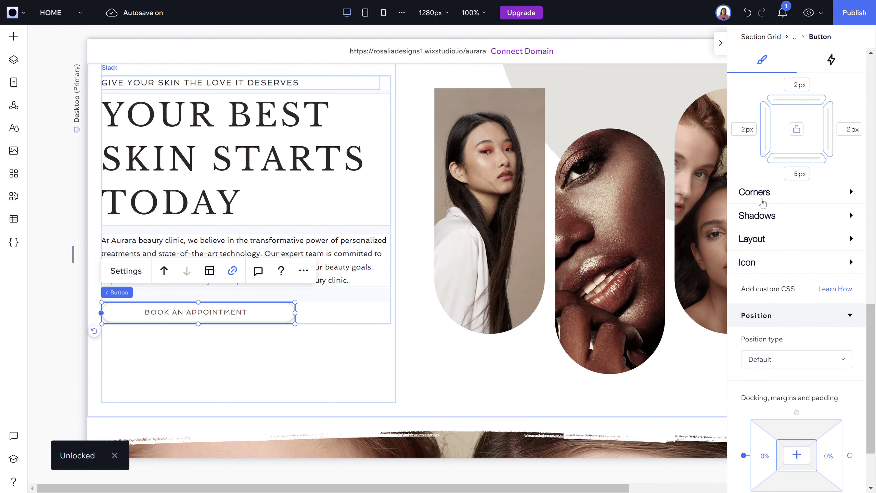
{"action": "left_click", "coordinate": [762, 201]}
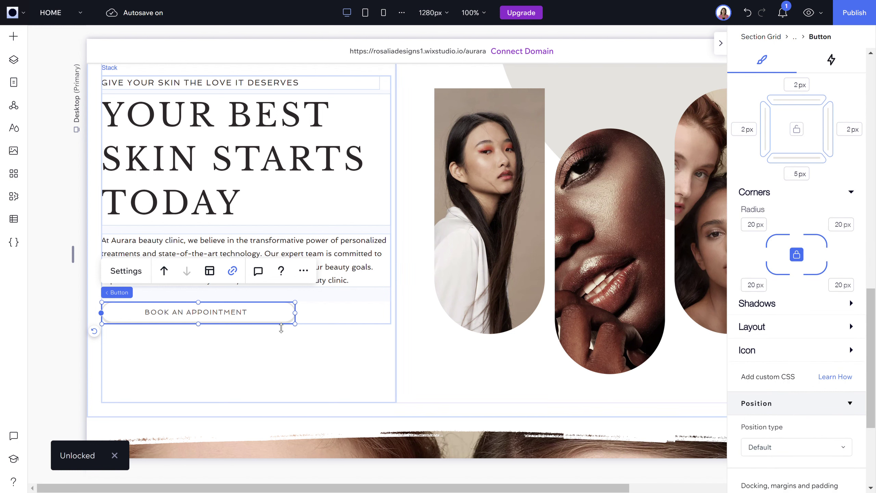
{"action": "left_click", "coordinate": [802, 133]}
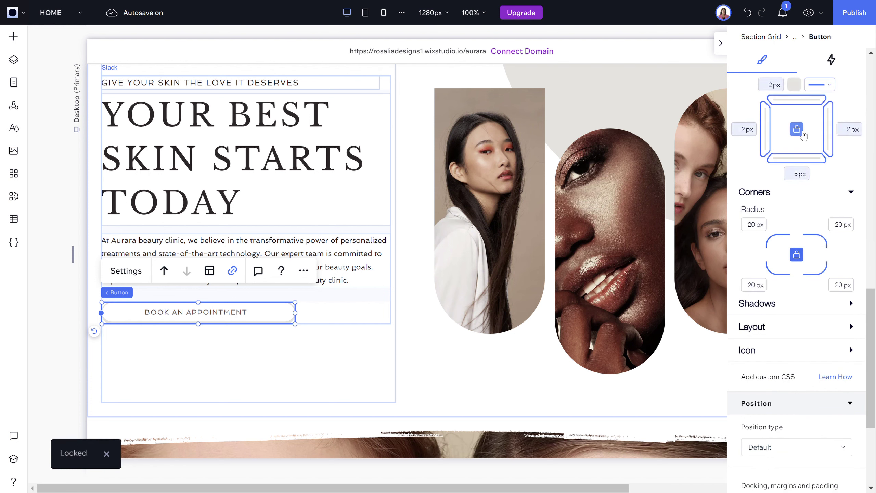
{"action": "left_click", "coordinate": [804, 134]}
{"action": "left_click", "coordinate": [803, 134]}
{"action": "left_click", "coordinate": [798, 174]}
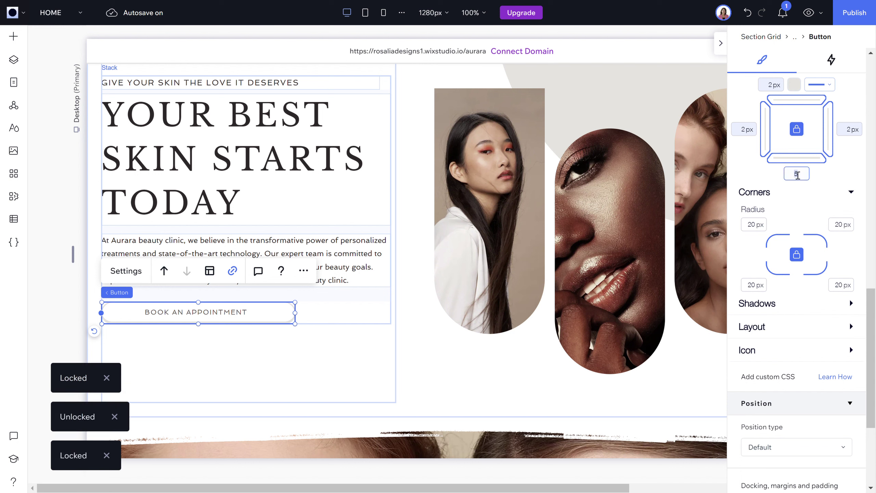
{"action": "scroll", "coordinate": [798, 175], "scroll_direction": "up", "scroll_amount": 3}
{"action": "type", "text": "7"}
{"action": "left_click", "coordinate": [797, 219]}
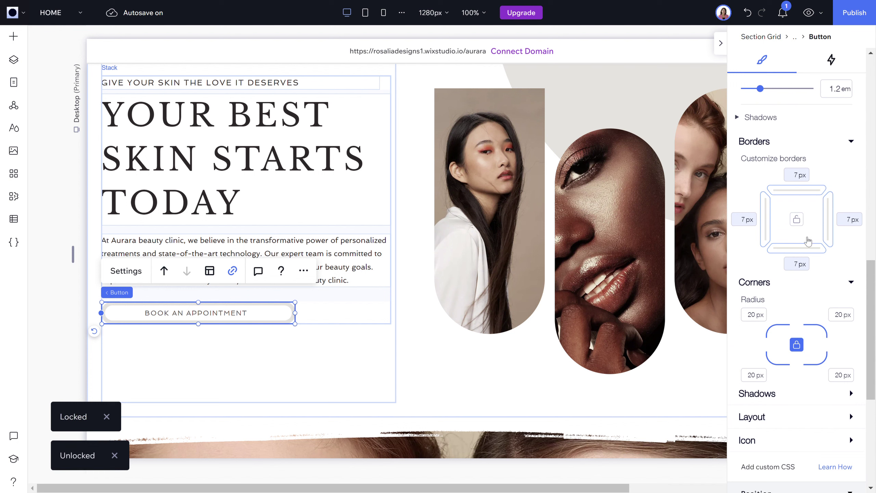
Lock the button's border sides together and set the border width to 2 px on all four sides.
{"action": "left_click", "coordinate": [798, 175]}
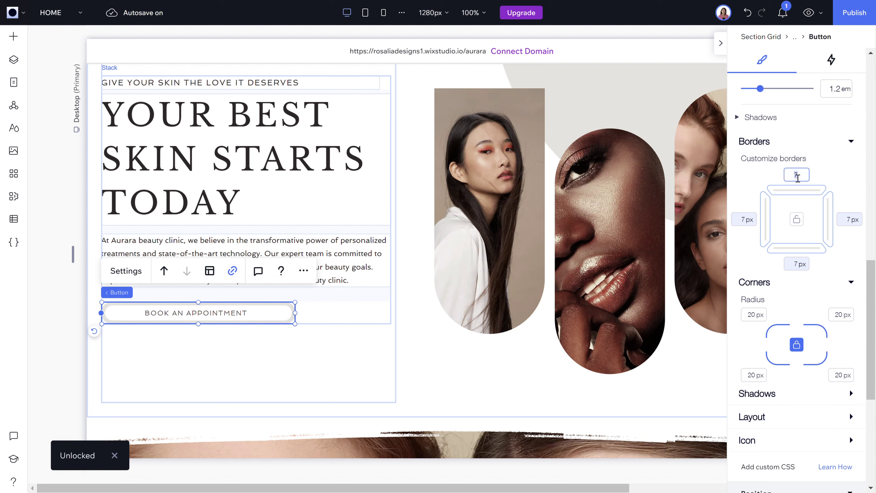
{"action": "left_click", "coordinate": [796, 218]}
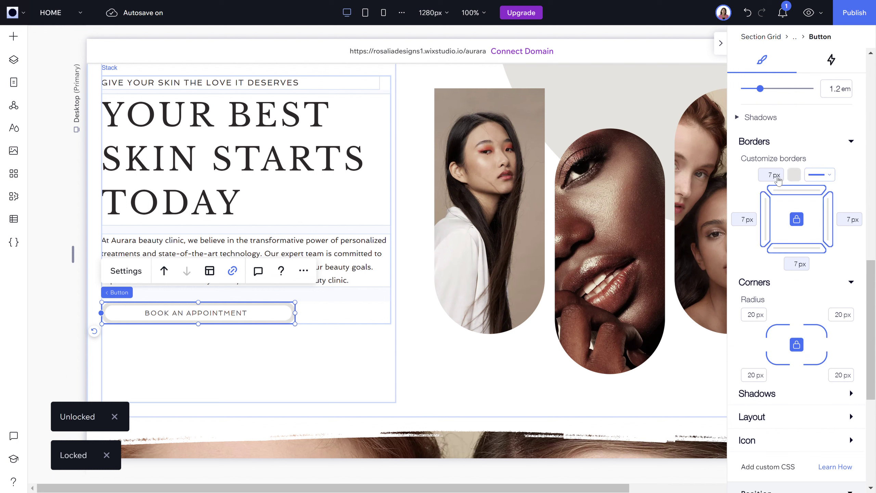
{"action": "key", "text": "Return"}
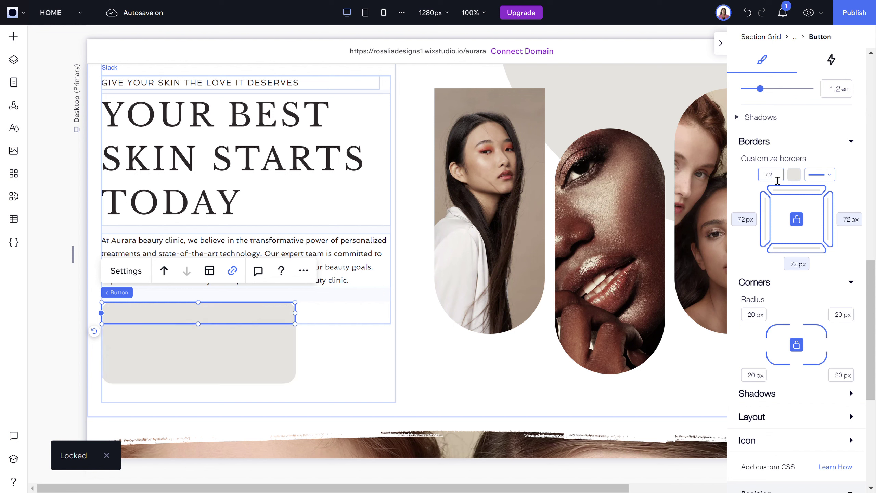
{"action": "type", "text": "2"}
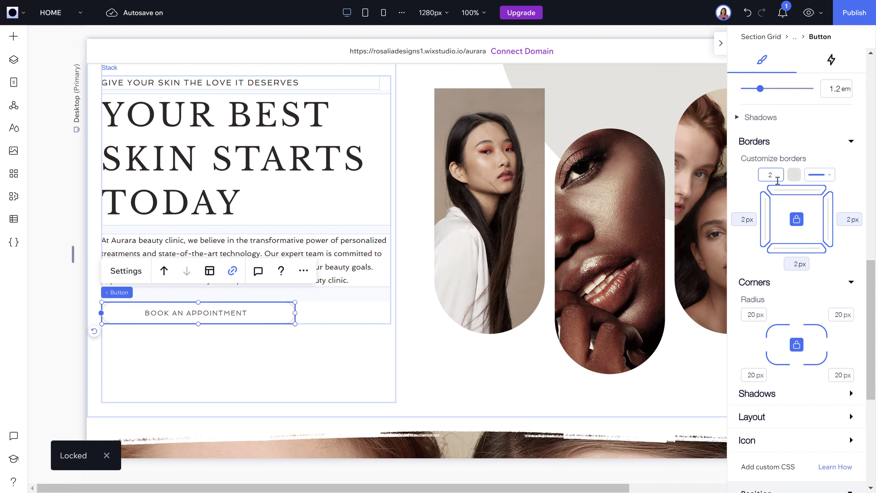
{"action": "left_click", "coordinate": [847, 182]}
Try a 0 px corner radius on the Book An Appointment button, and set all its corners to 50 px.
{"action": "scroll", "coordinate": [847, 182], "scroll_direction": "down", "scroll_amount": 3}
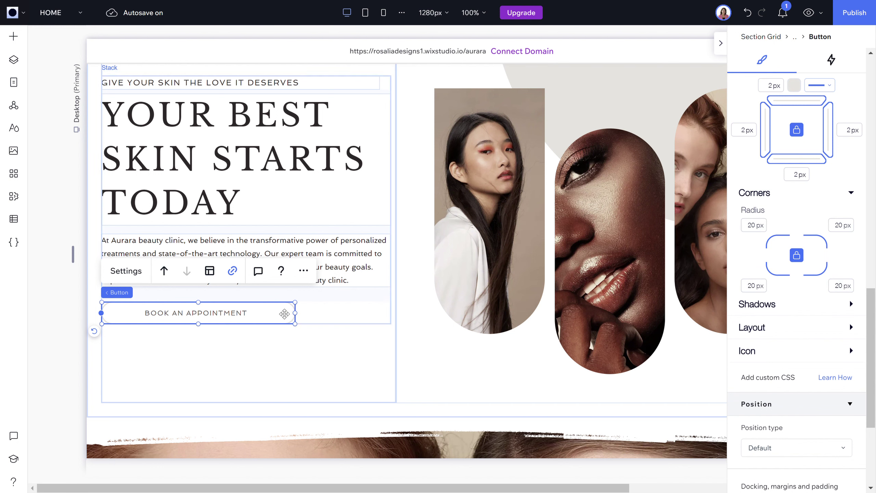
{"action": "left_click", "coordinate": [755, 229]}
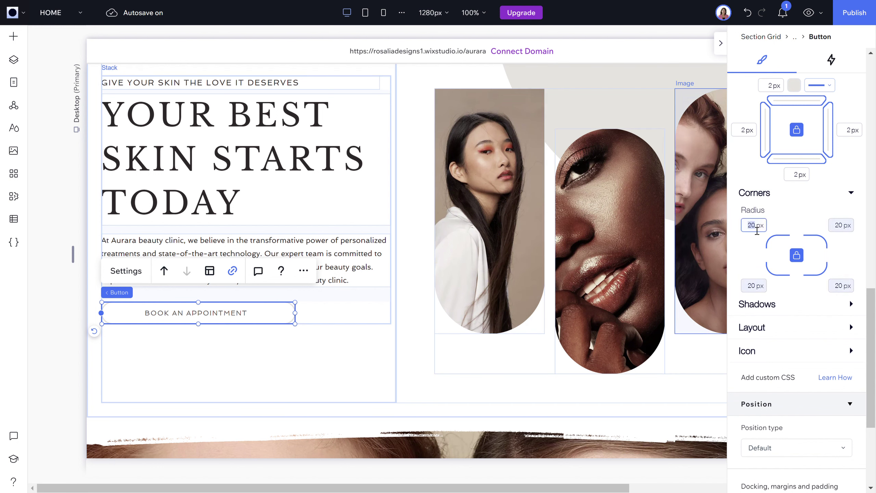
{"action": "type", "text": "0"}
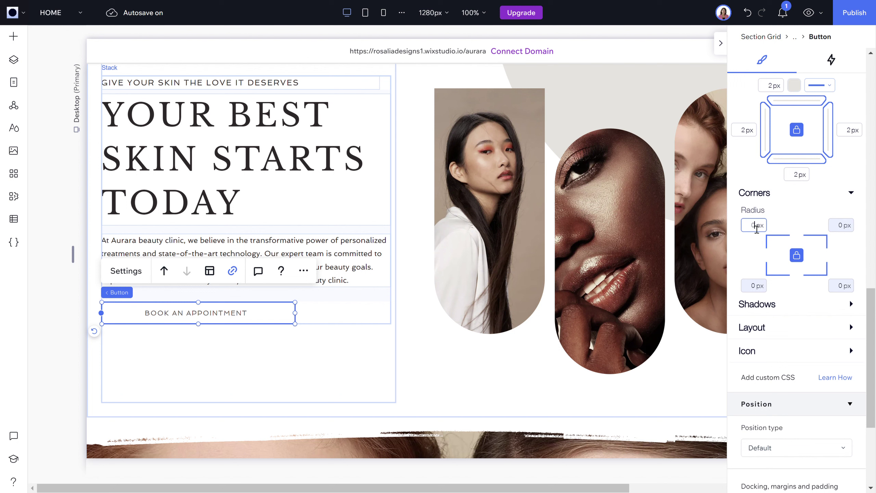
{"action": "type", "text": "50"}
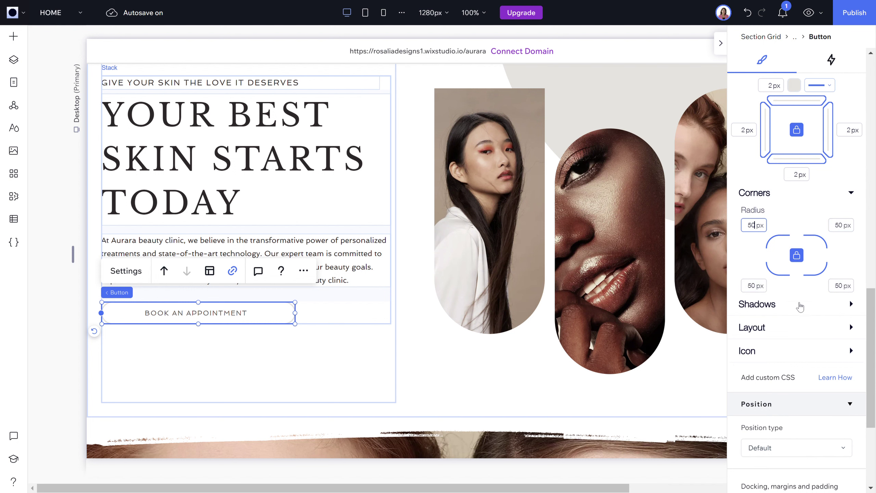
Examine the button's shadow, layout padding and icon settings.
{"action": "scroll", "coordinate": [799, 303], "scroll_direction": "down", "scroll_amount": 1}
{"action": "left_click", "coordinate": [795, 267]}
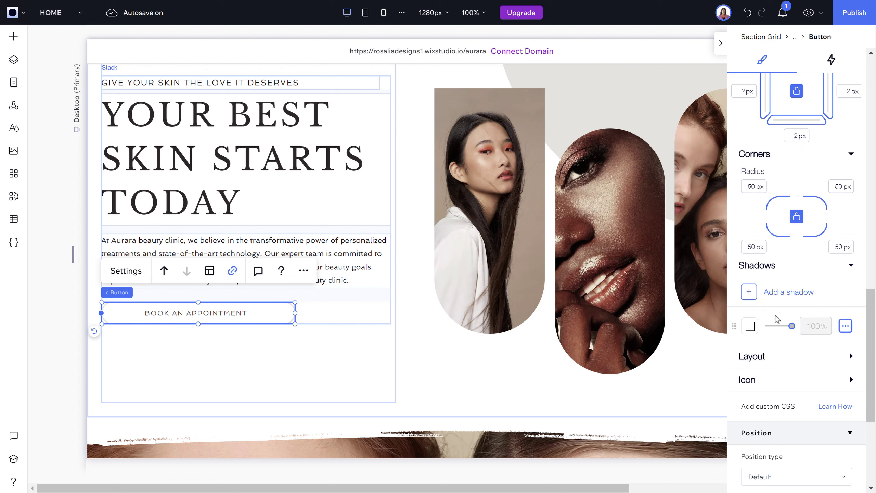
{"action": "scroll", "coordinate": [776, 325], "scroll_direction": "down", "scroll_amount": 1}
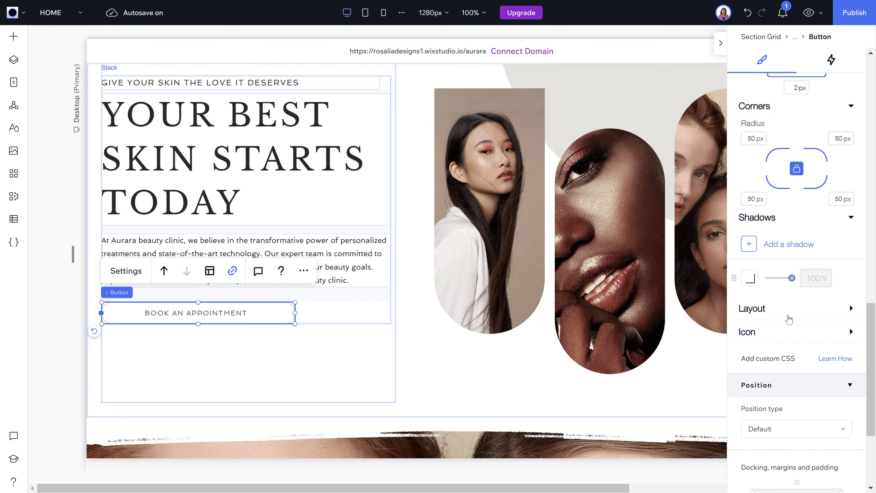
{"action": "left_click", "coordinate": [792, 315]}
{"action": "scroll", "coordinate": [792, 317], "scroll_direction": "down", "scroll_amount": 3}
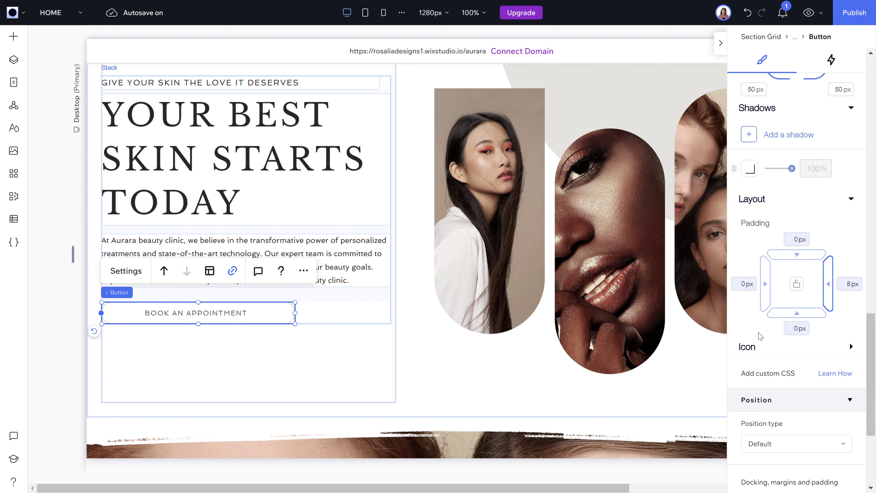
{"action": "left_click", "coordinate": [757, 351]}
{"action": "scroll", "coordinate": [758, 355], "scroll_direction": "down", "scroll_amount": 2}
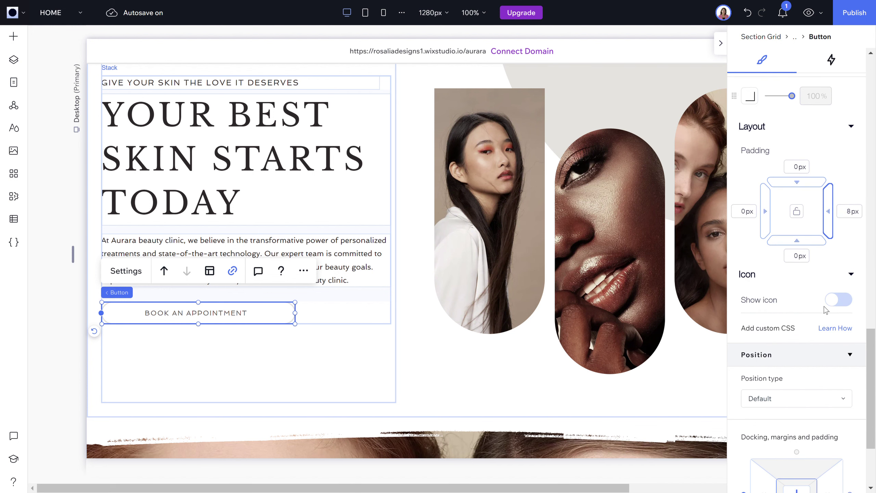
Try showing an icon on the button, rotate it to 95°, toggle its visibility, and leave it hidden.
{"action": "left_click", "coordinate": [842, 305]}
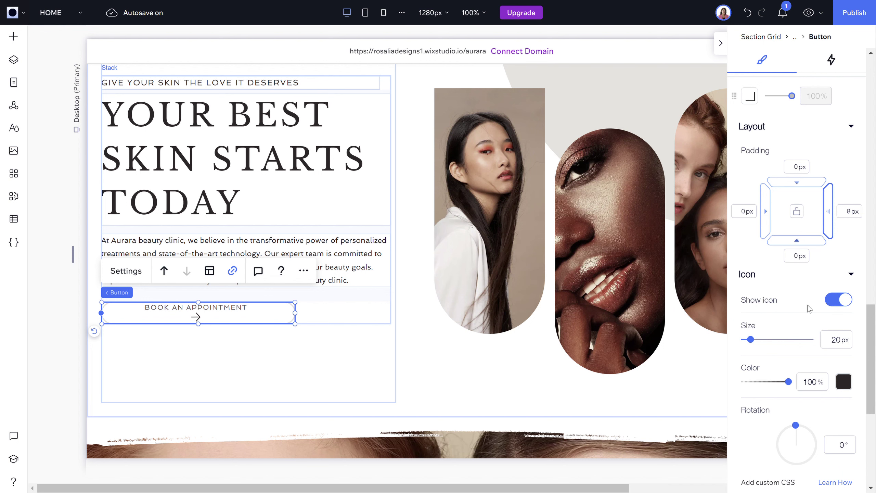
{"action": "scroll", "coordinate": [808, 305], "scroll_direction": "down", "scroll_amount": 2}
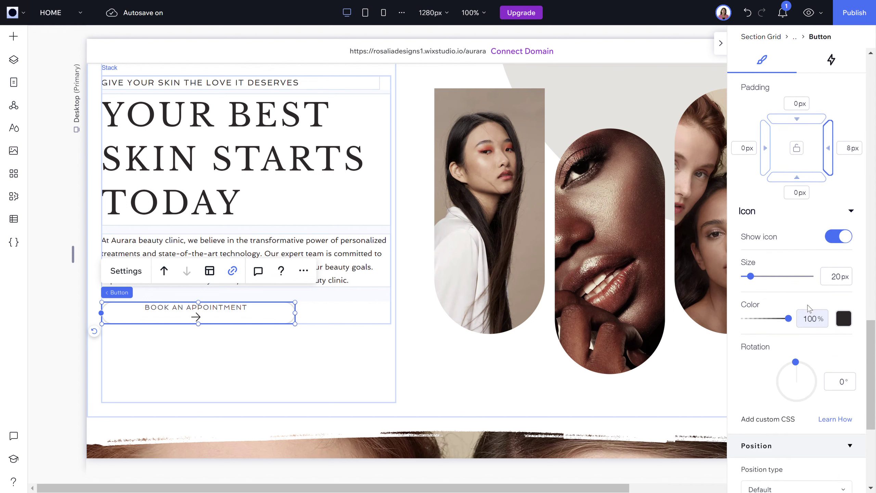
{"action": "left_click", "coordinate": [781, 377]}
{"action": "left_click", "coordinate": [798, 391]}
{"action": "left_click", "coordinate": [818, 376]}
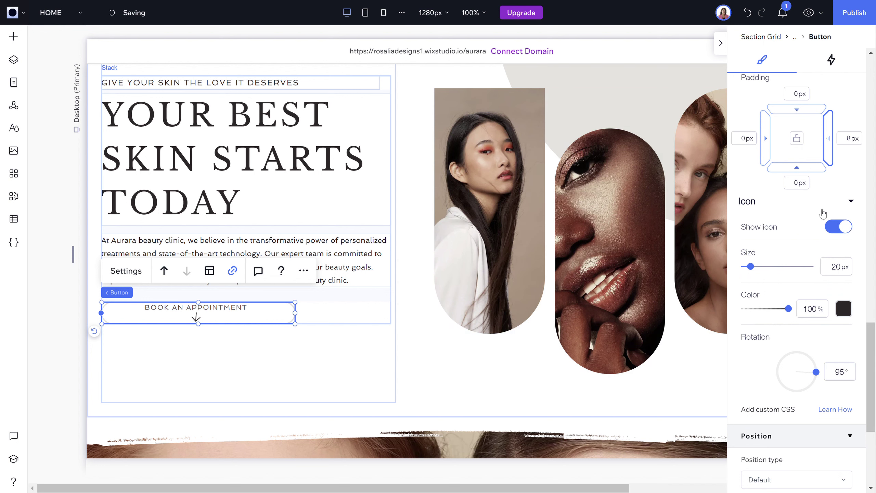
{"action": "left_click", "coordinate": [843, 228]}
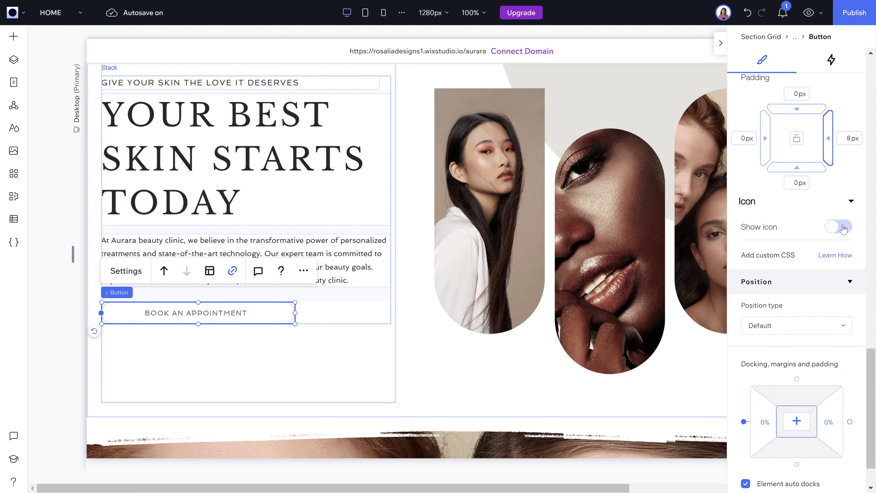
{"action": "left_click", "coordinate": [835, 231]}
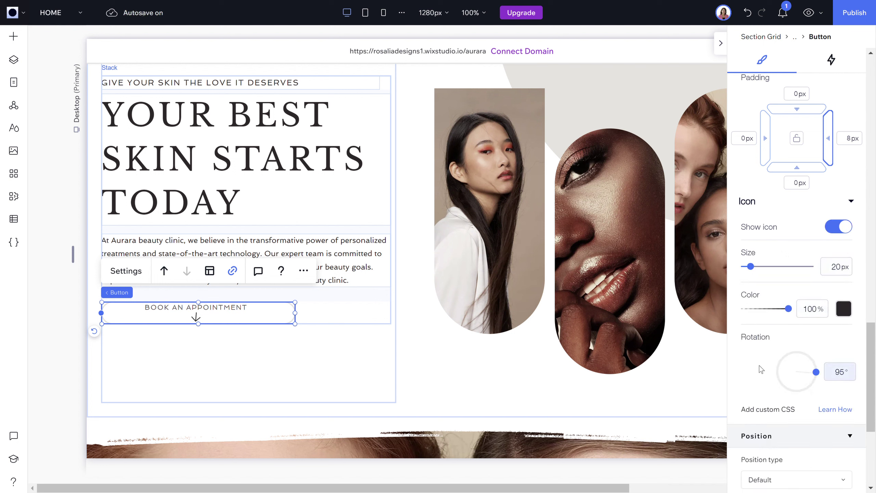
{"action": "left_click", "coordinate": [843, 229]}
Review the restyled button on the page and inspect the layout settings of the hero section grid.
{"action": "scroll", "coordinate": [829, 242], "scroll_direction": "up", "scroll_amount": 8}
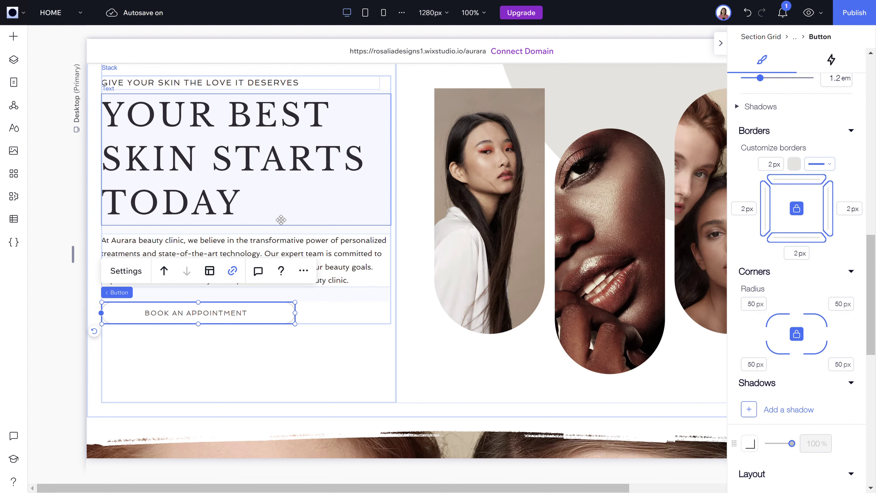
{"action": "scroll", "coordinate": [281, 219], "scroll_direction": "up", "scroll_amount": 3}
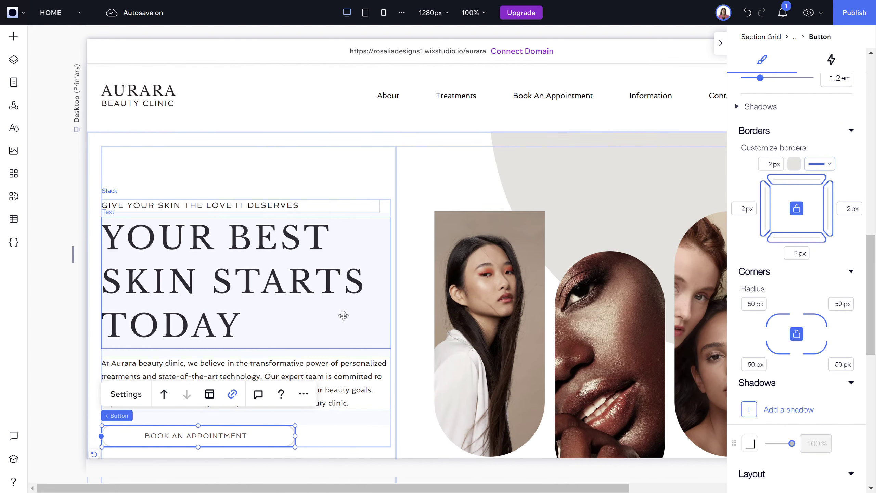
{"action": "scroll", "coordinate": [343, 315], "scroll_direction": "down", "scroll_amount": 12}
{"action": "scroll", "coordinate": [343, 316], "scroll_direction": "up", "scroll_amount": 3}
{"action": "scroll", "coordinate": [344, 316], "scroll_direction": "up", "scroll_amount": 9}
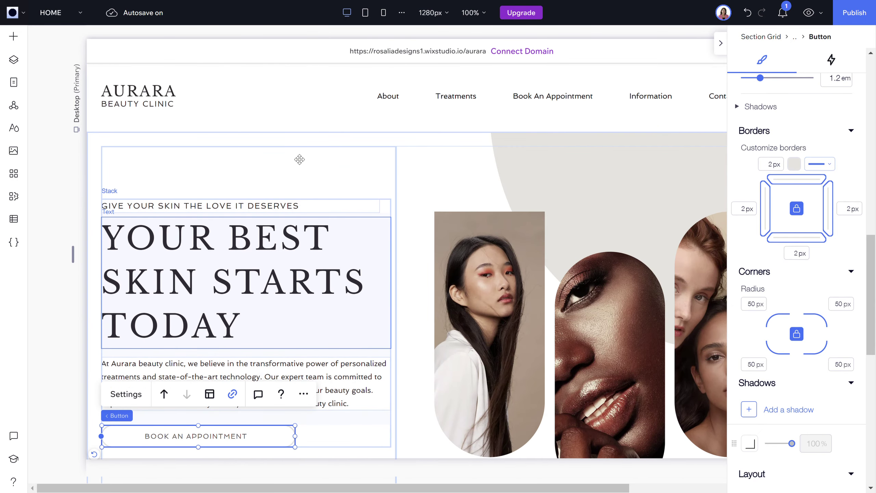
{"action": "left_click", "coordinate": [263, 138]}
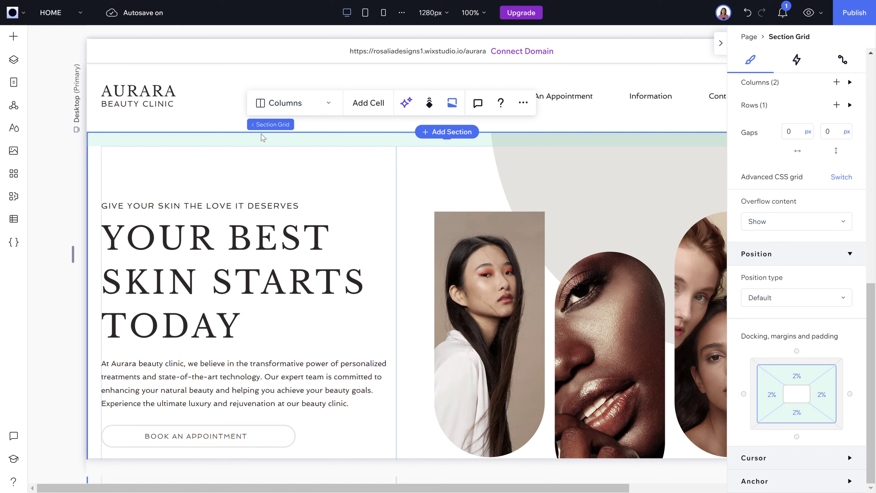
{"action": "scroll", "coordinate": [359, 204], "scroll_direction": "down", "scroll_amount": 5}
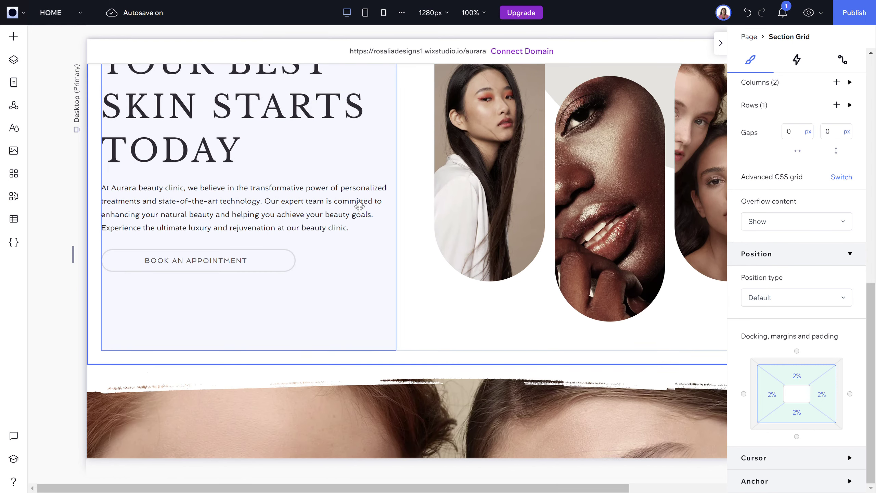
{"action": "scroll", "coordinate": [360, 206], "scroll_direction": "down", "scroll_amount": 4}
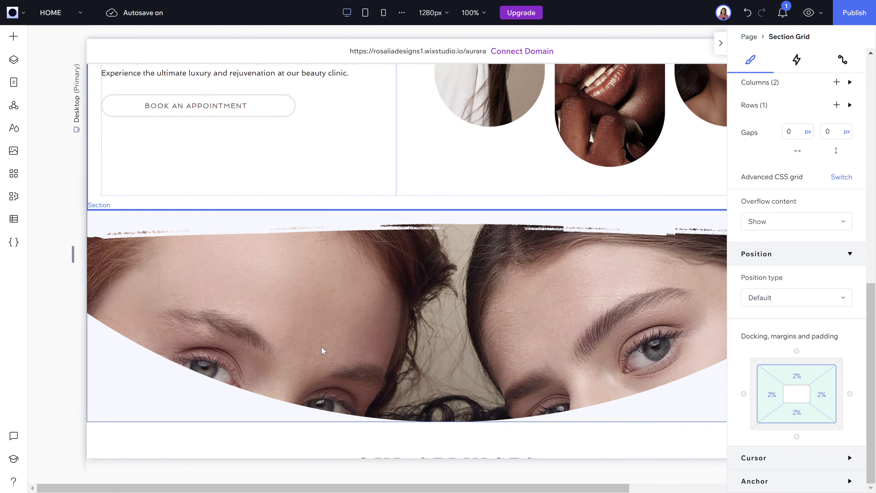
Inspect the settings of the face banner section, the Our Services cell and the portrait image grid below it.
{"action": "left_click", "coordinate": [158, 224]}
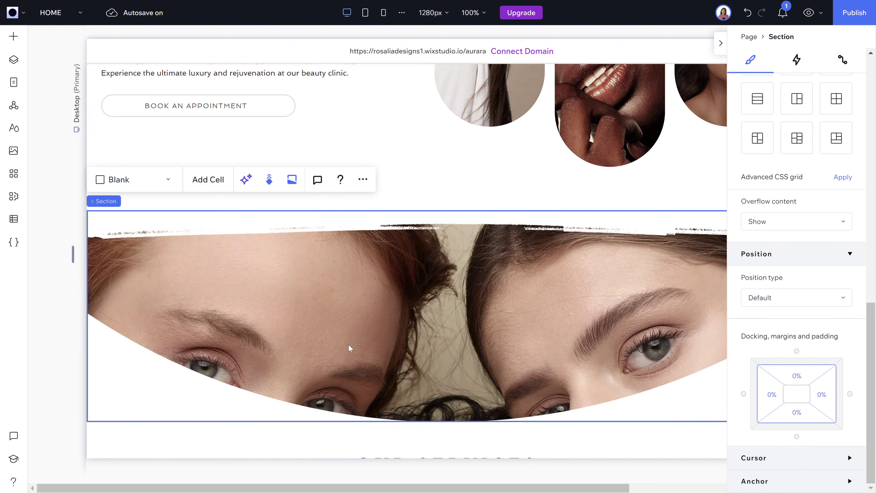
{"action": "scroll", "coordinate": [337, 330], "scroll_direction": "down", "scroll_amount": 5}
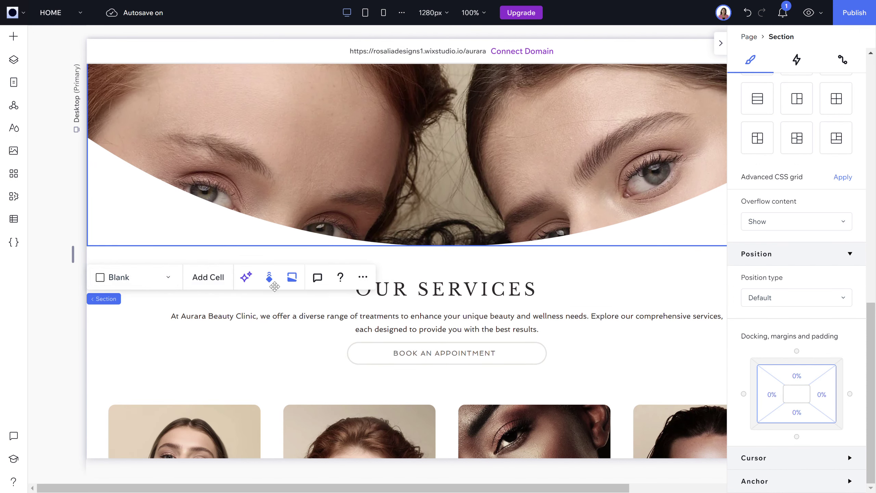
{"action": "left_click", "coordinate": [106, 259]}
{"action": "scroll", "coordinate": [106, 260], "scroll_direction": "down", "scroll_amount": 3}
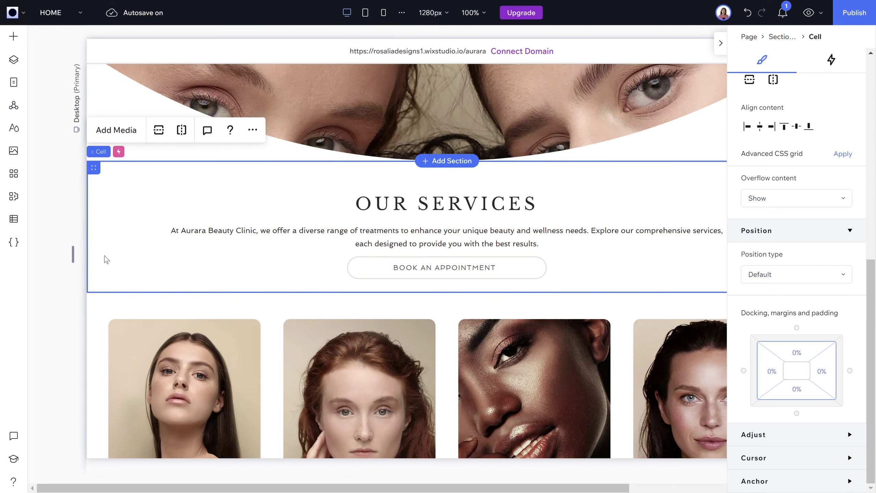
{"action": "scroll", "coordinate": [106, 260], "scroll_direction": "down", "scroll_amount": 3}
{"action": "left_click", "coordinate": [103, 230]}
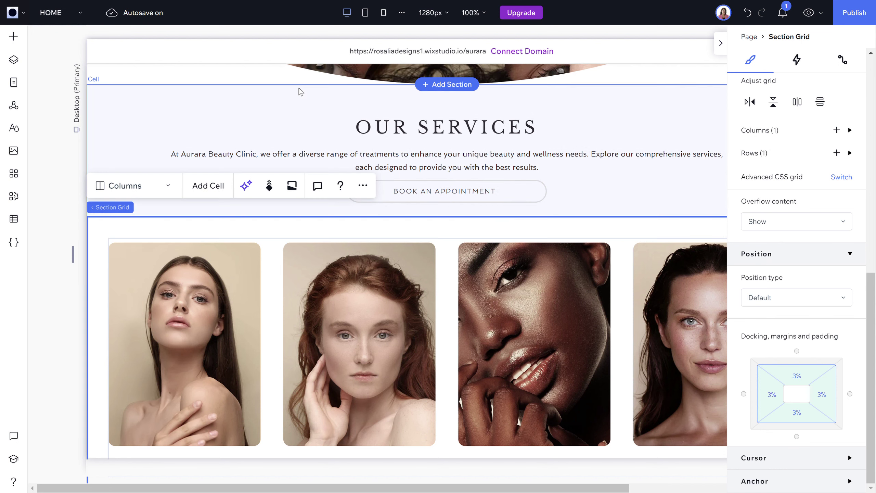
Select the face banner section above Our Services and examine its size and background settings.
{"action": "scroll", "coordinate": [299, 90], "scroll_direction": "up", "scroll_amount": 15}
{"action": "scroll", "coordinate": [300, 91], "scroll_direction": "down", "scroll_amount": 5}
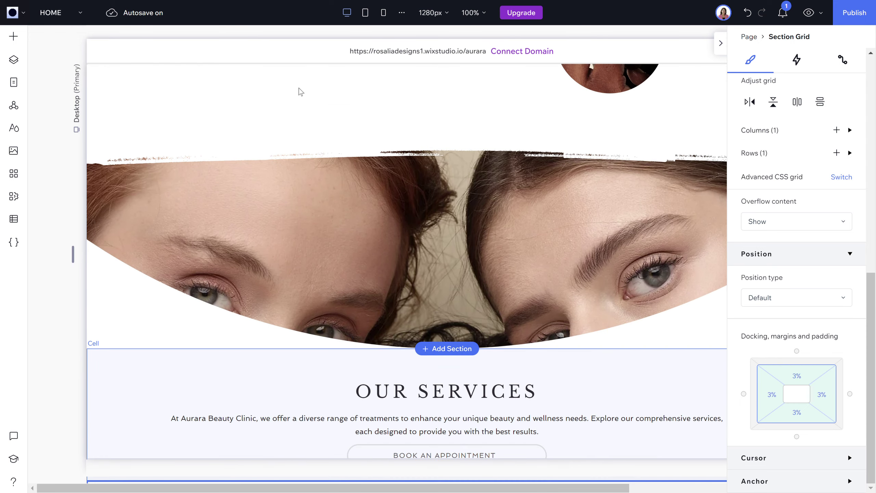
{"action": "left_click", "coordinate": [357, 220]}
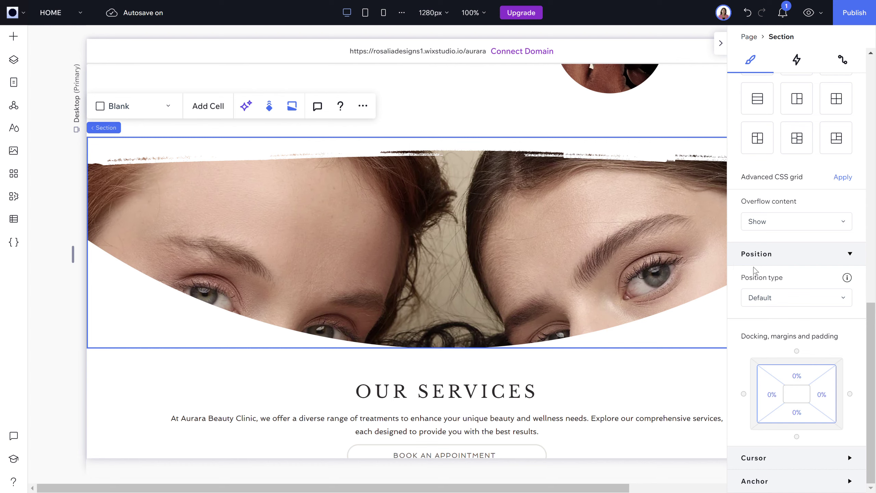
{"action": "scroll", "coordinate": [822, 199], "scroll_direction": "up", "scroll_amount": 10}
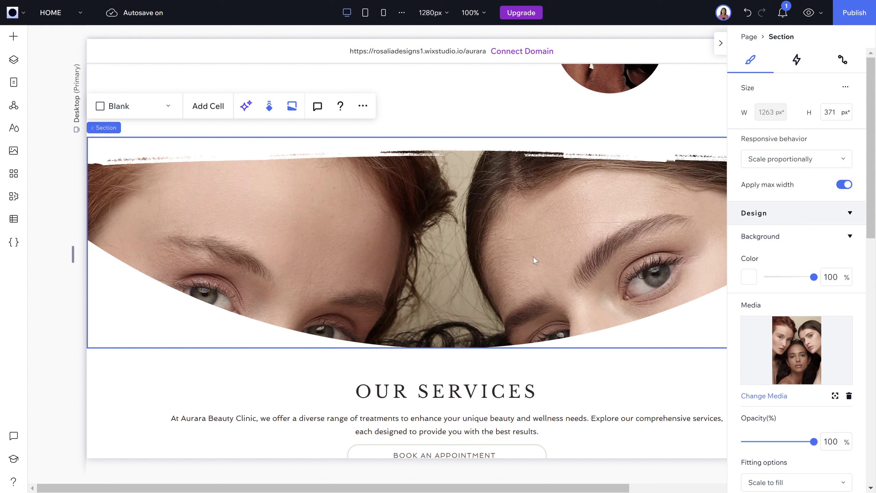
Replace the face banner section's background image with the Media from Wix photo of a red-haired woman drinking from a glass.
{"action": "left_click", "coordinate": [772, 397]}
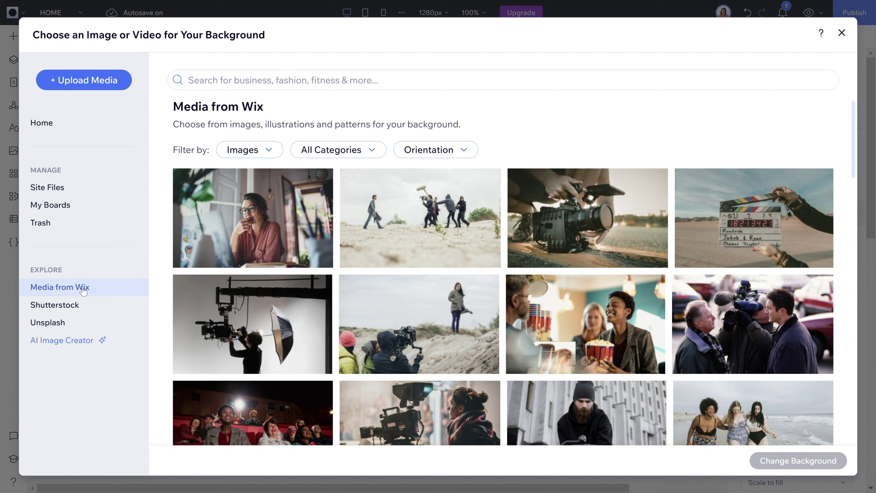
{"action": "scroll", "coordinate": [471, 368], "scroll_direction": "down", "scroll_amount": 12}
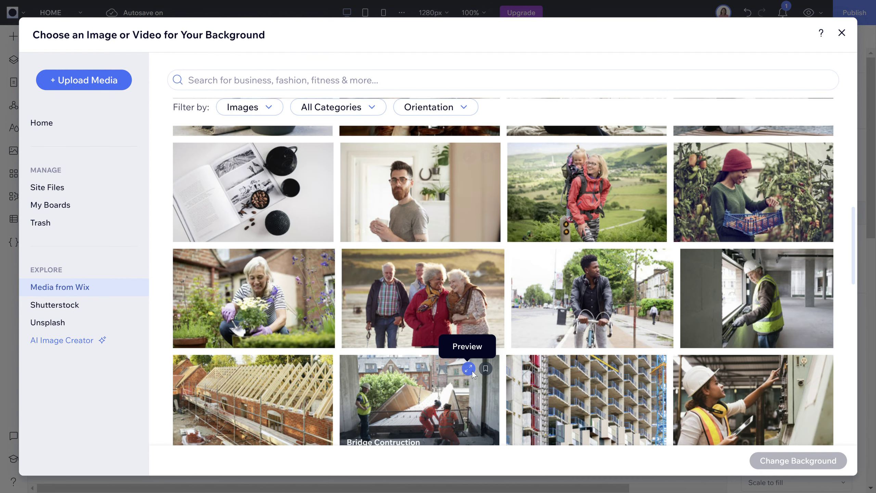
{"action": "scroll", "coordinate": [469, 359], "scroll_direction": "up", "scroll_amount": 5}
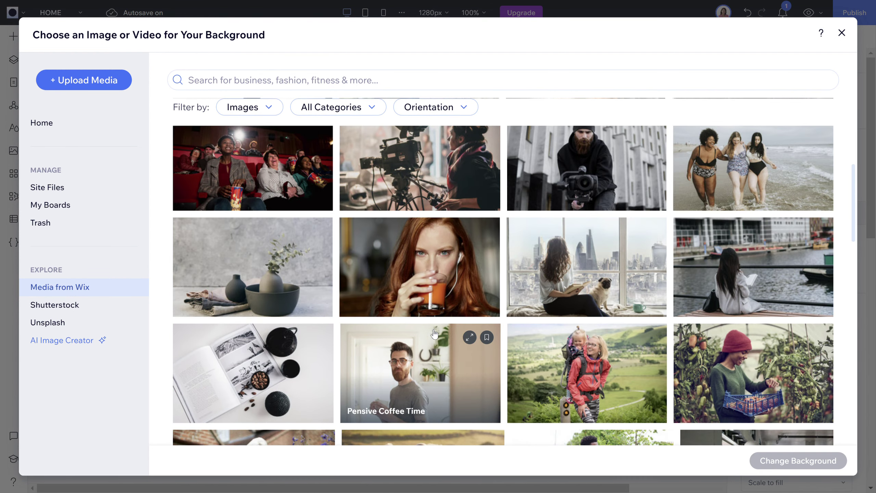
{"action": "left_click", "coordinate": [389, 246]}
{"action": "double_click", "coordinate": [389, 245]}
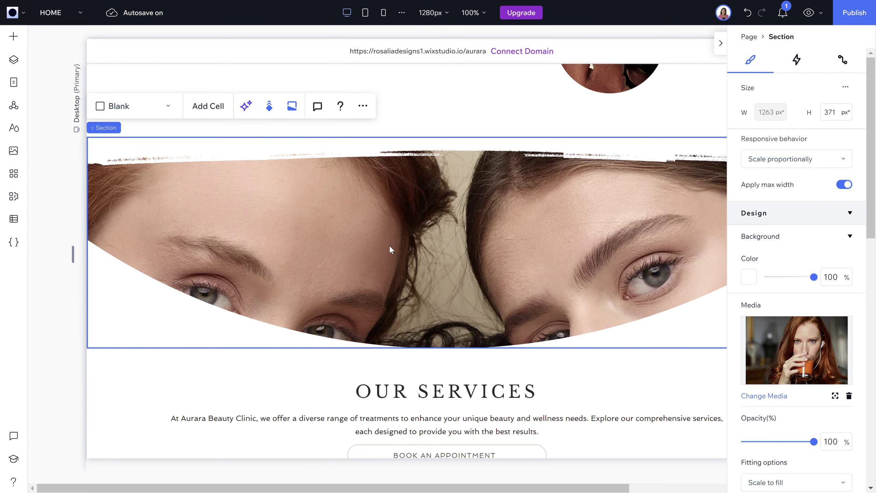
Check the Site Files folder as another background media source and leave the media library without choosing a file.
{"action": "left_click", "coordinate": [776, 396]}
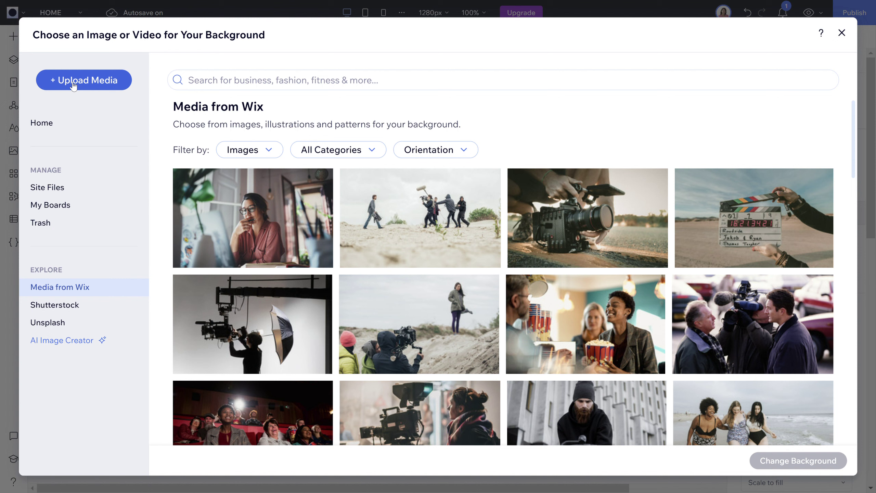
{"action": "left_click", "coordinate": [62, 188]}
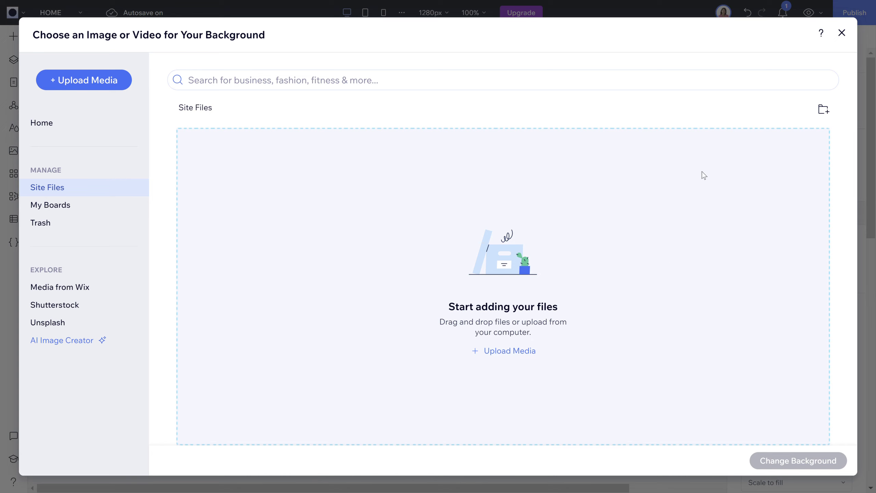
{"action": "left_click", "coordinate": [842, 32]}
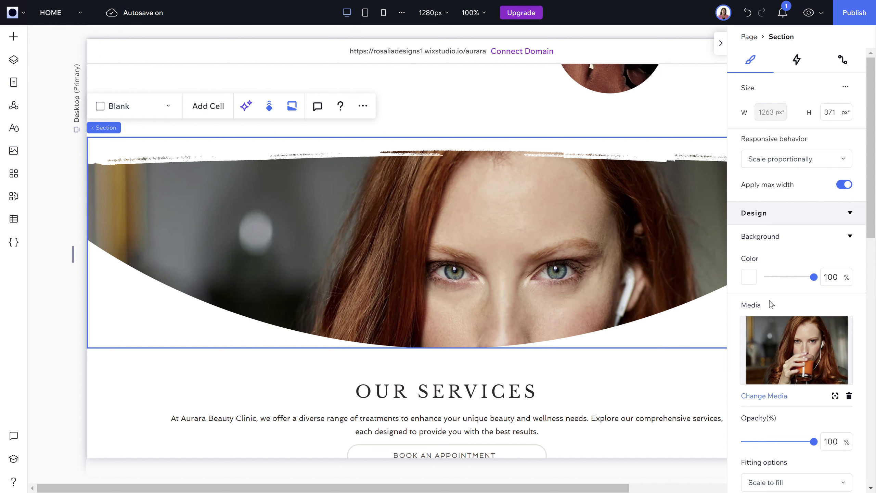
Move the background photo's focal point down to the glass in the woman's hand and review the banner's framing.
{"action": "left_click", "coordinate": [837, 397]}
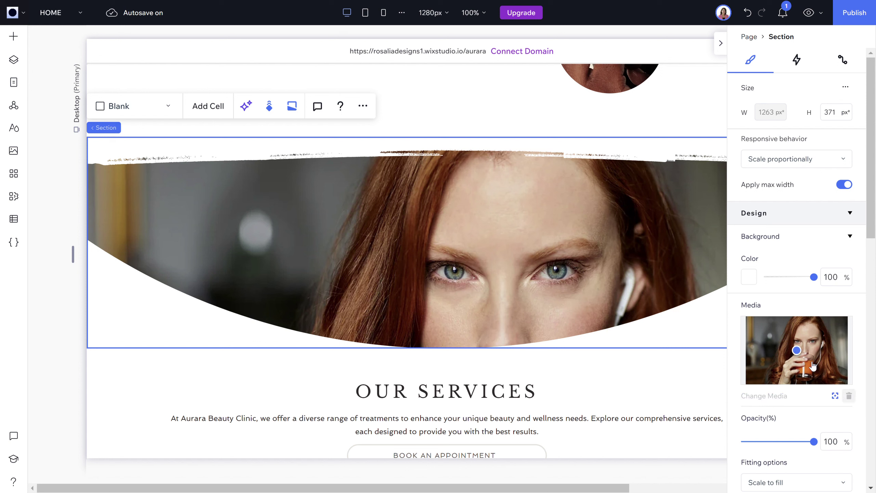
{"action": "left_click", "coordinate": [809, 340]}
{"action": "left_click", "coordinate": [808, 366]}
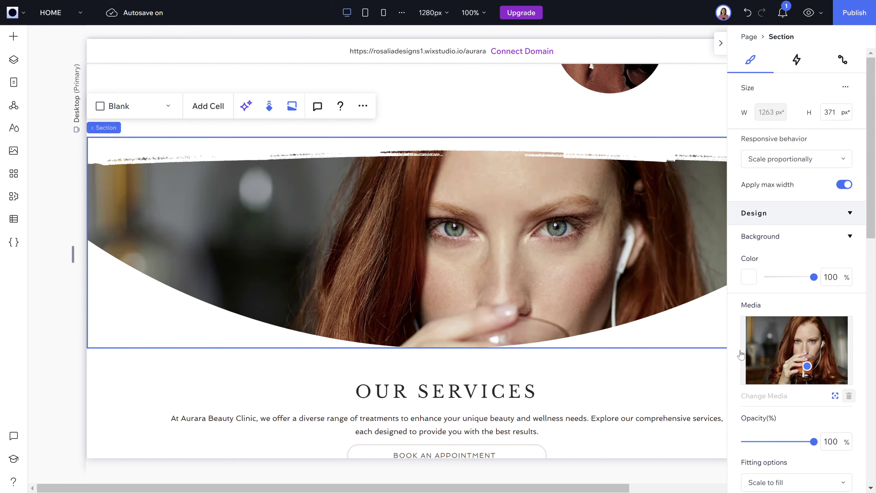
{"action": "scroll", "coordinate": [573, 305], "scroll_direction": "down", "scroll_amount": 5}
{"action": "scroll", "coordinate": [573, 307], "scroll_direction": "up", "scroll_amount": 6}
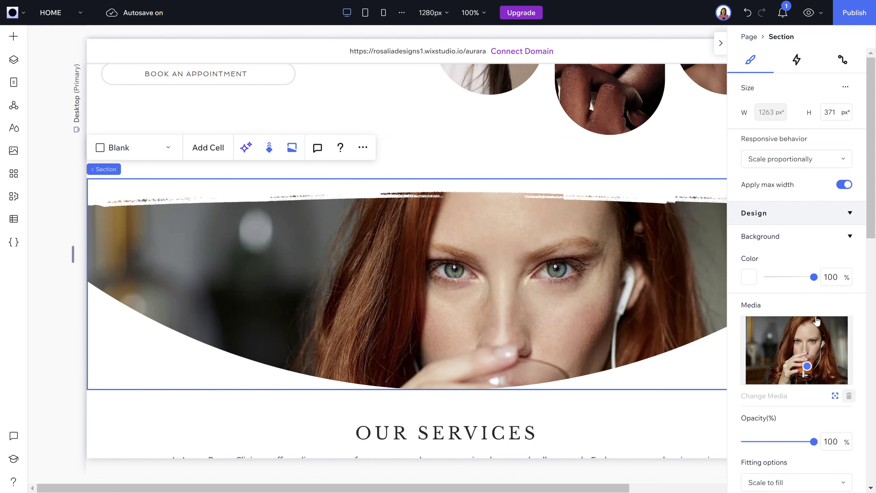
Set the banner section's background color to #2D2727 and try image opacities of 49% and 16% before settling on 97%.
{"action": "scroll", "coordinate": [815, 320], "scroll_direction": "down", "scroll_amount": 4}
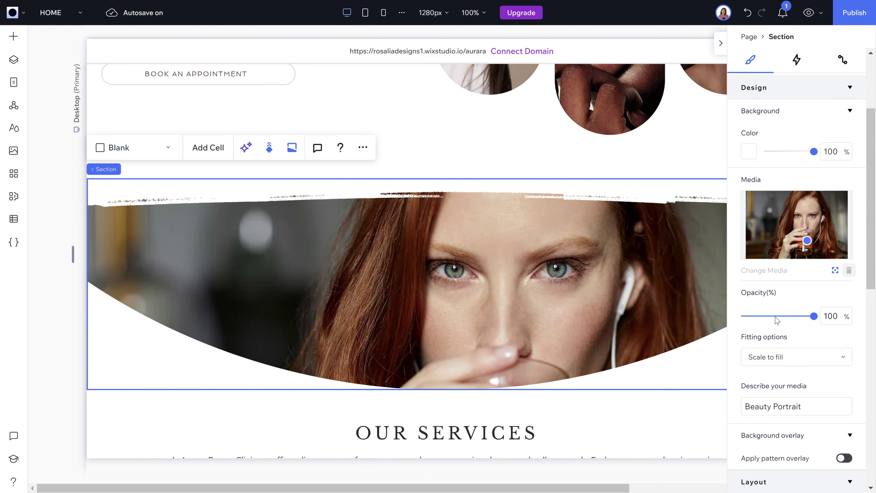
{"action": "left_click", "coordinate": [779, 316]}
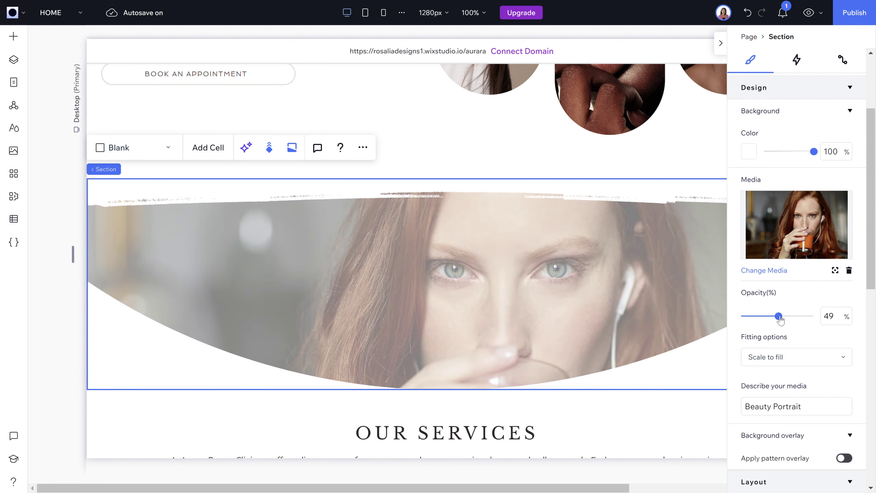
{"action": "left_click", "coordinate": [756, 152]}
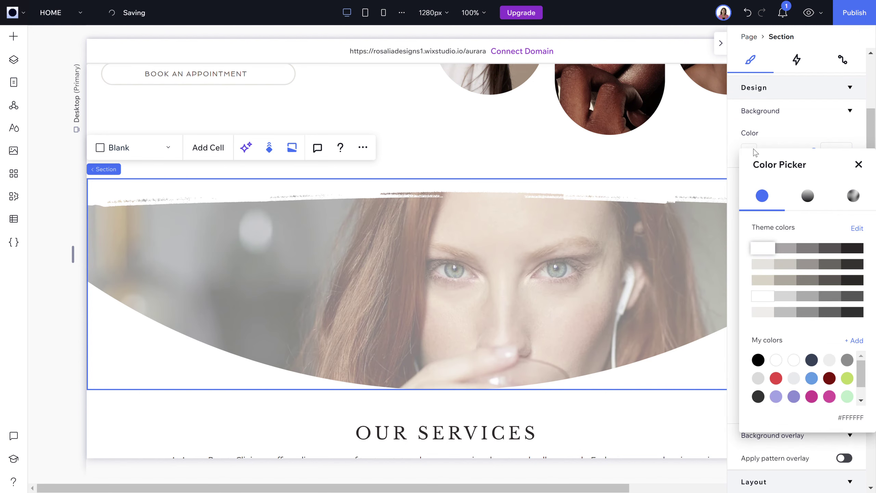
{"action": "left_click", "coordinate": [856, 249]}
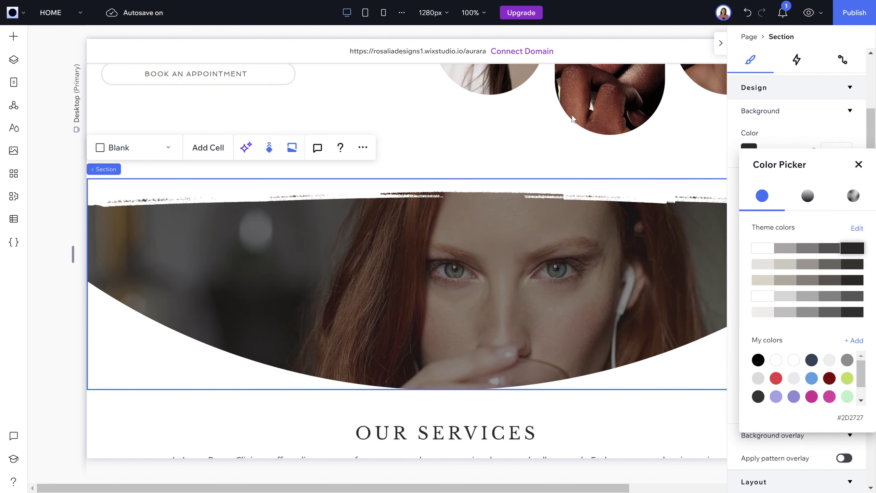
{"action": "left_click", "coordinate": [826, 119]}
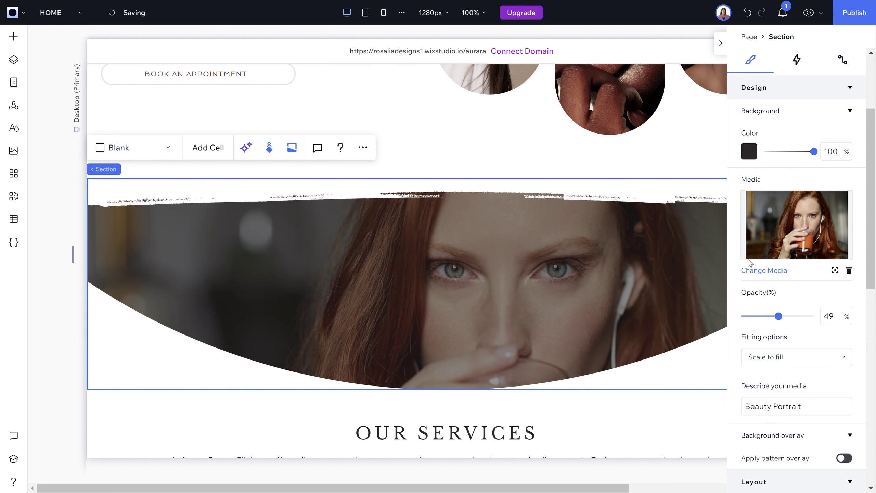
{"action": "left_click", "coordinate": [756, 317]}
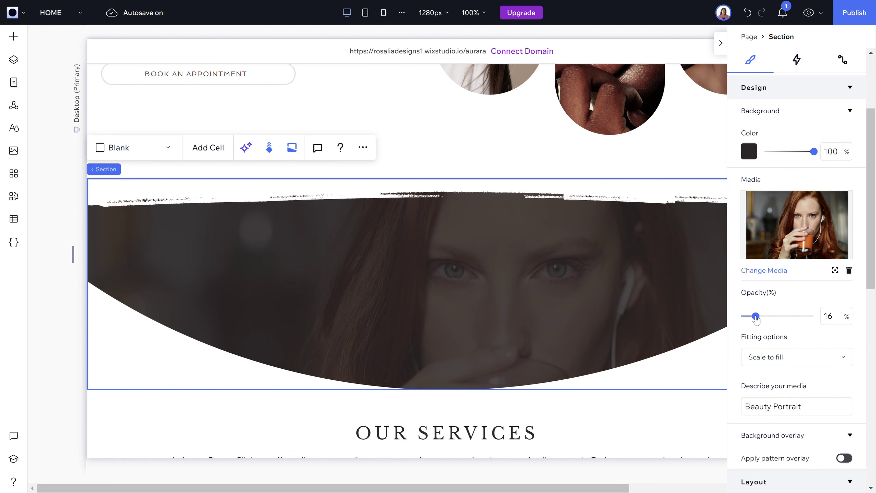
{"action": "left_click", "coordinate": [813, 317]}
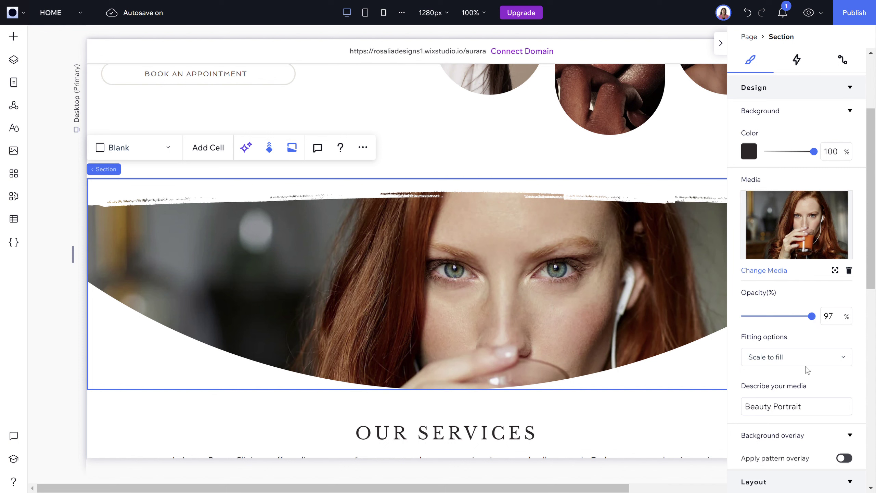
Examine the banner section's image fitting options, alt text, pattern overlay, layout and position settings.
{"action": "left_click", "coordinate": [794, 357]}
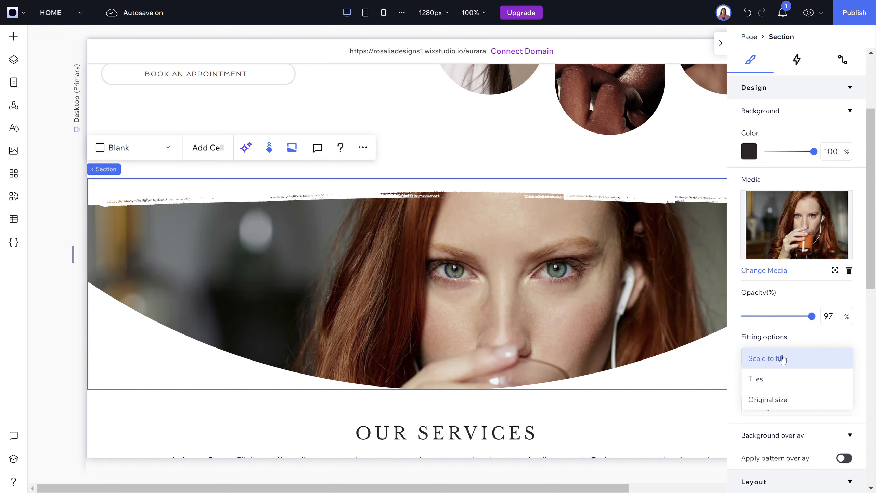
{"action": "left_click", "coordinate": [784, 331]}
{"action": "scroll", "coordinate": [784, 332], "scroll_direction": "down", "scroll_amount": 3}
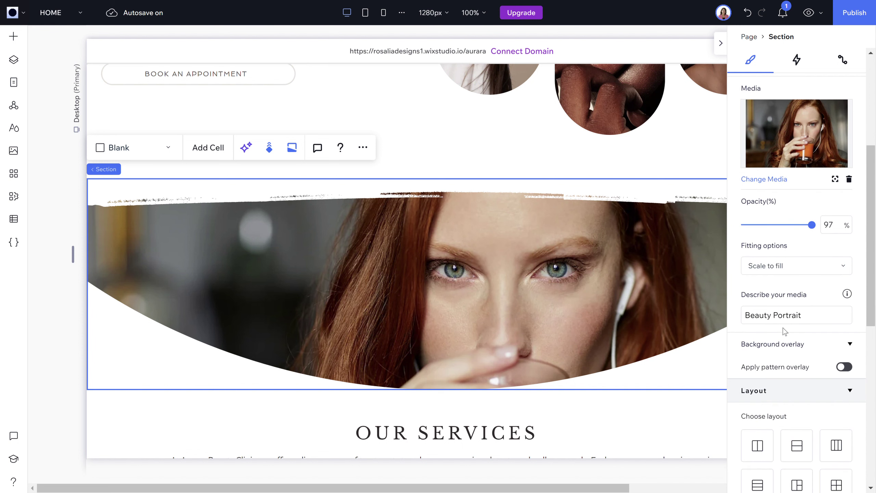
{"action": "scroll", "coordinate": [784, 332], "scroll_direction": "down", "scroll_amount": 4}
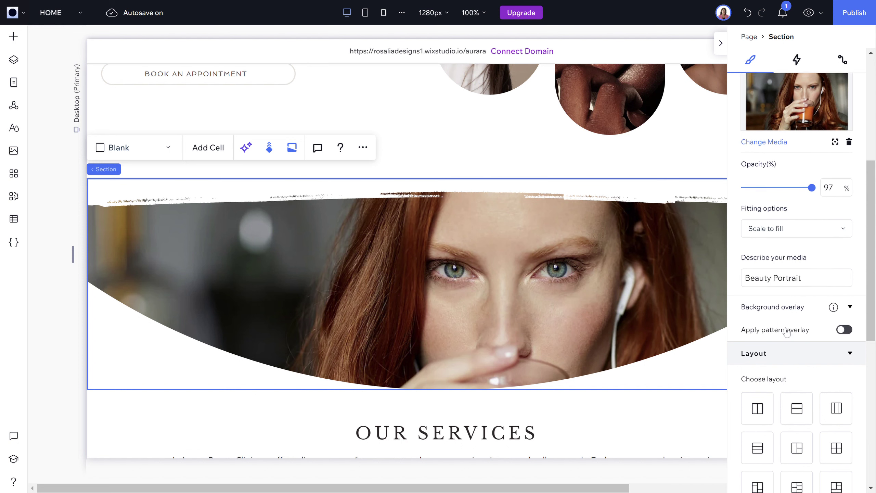
{"action": "scroll", "coordinate": [842, 247], "scroll_direction": "down", "scroll_amount": 5}
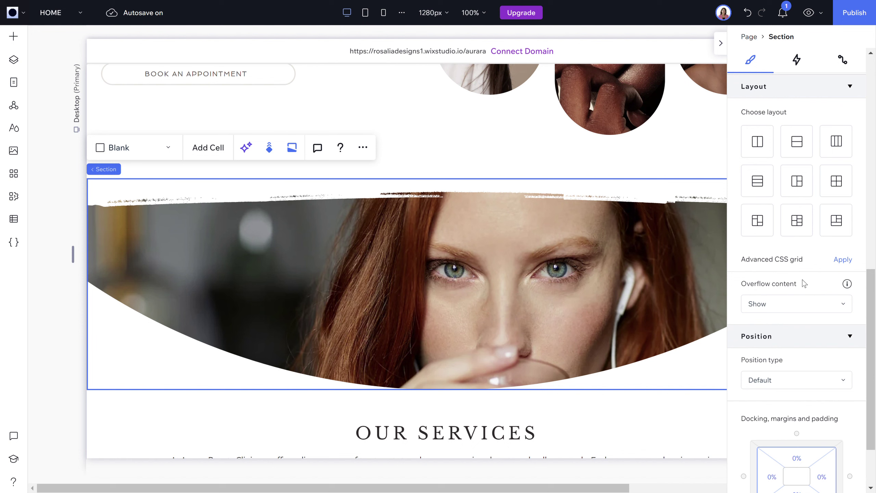
{"action": "scroll", "coordinate": [803, 280], "scroll_direction": "up", "scroll_amount": 5}
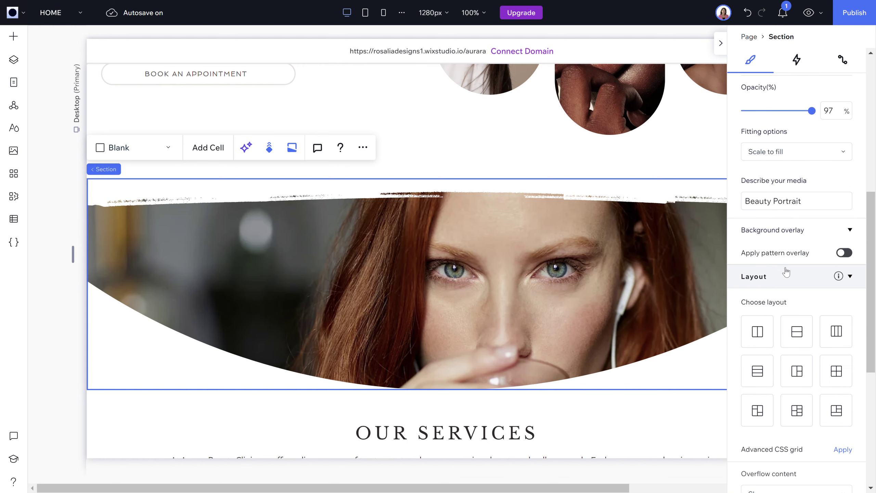
{"action": "scroll", "coordinate": [431, 228], "scroll_direction": "up", "scroll_amount": 2}
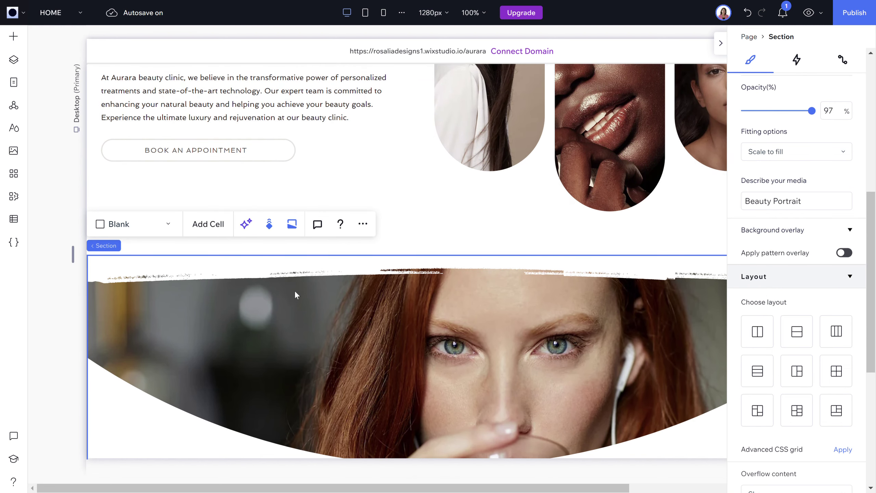
Browse the scroll effects available for the banner section and leave the current choice in place.
{"action": "left_click", "coordinate": [269, 224]}
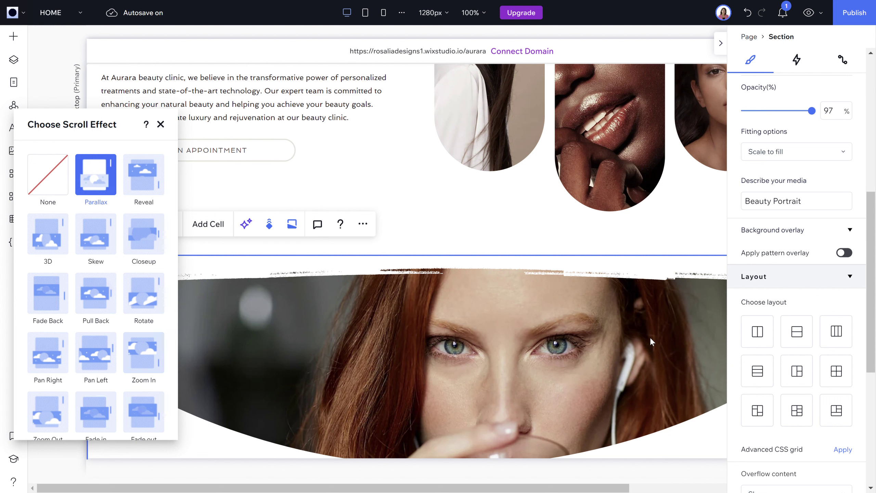
{"action": "scroll", "coordinate": [821, 194], "scroll_direction": "up", "scroll_amount": 5}
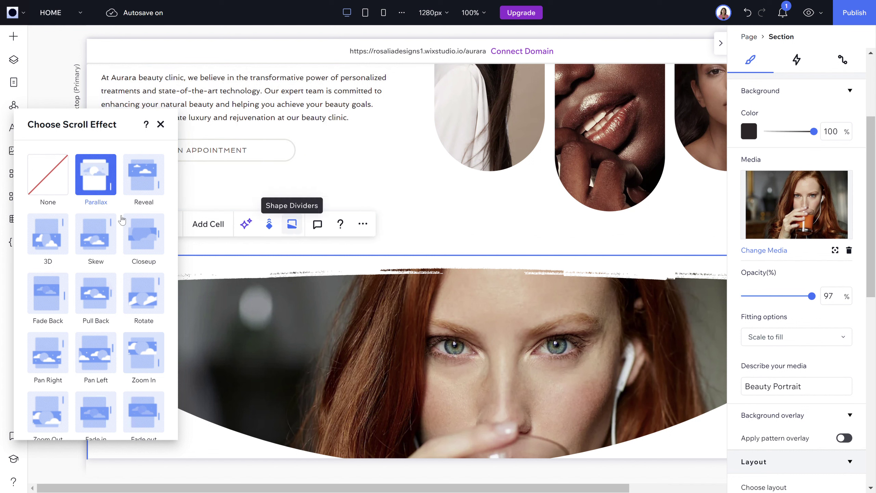
{"action": "scroll", "coordinate": [103, 345], "scroll_direction": "down", "scroll_amount": 1}
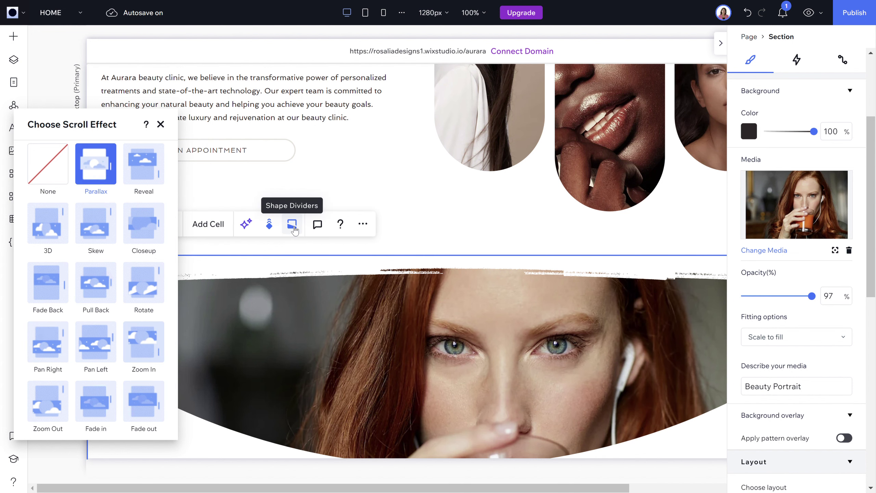
{"action": "left_click", "coordinate": [501, 358]}
{"action": "scroll", "coordinate": [501, 358], "scroll_direction": "down", "scroll_amount": 2}
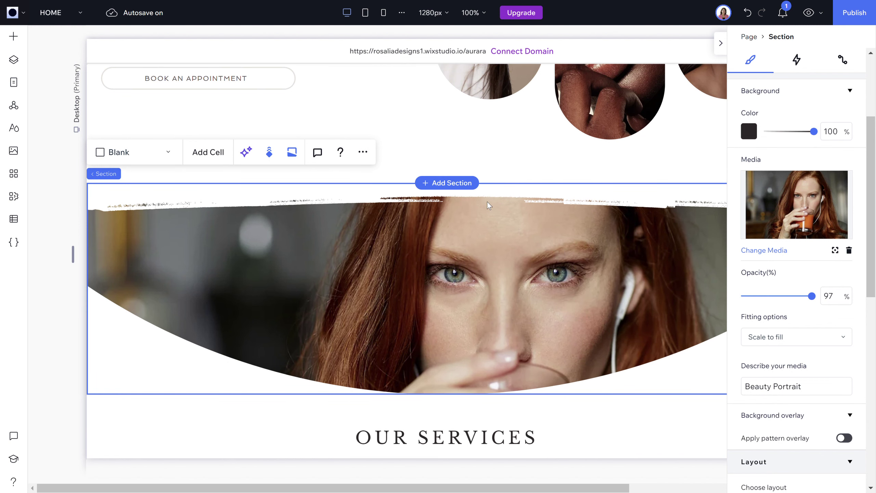
Set the banner section's bottom shape divider to Liquid and its top shape divider to Clouds.
{"action": "left_click", "coordinate": [271, 153]}
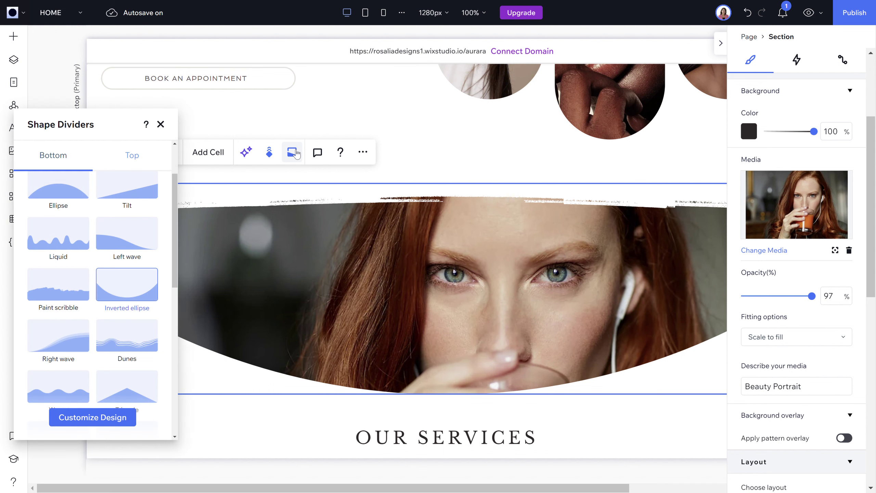
{"action": "left_click", "coordinate": [48, 283]}
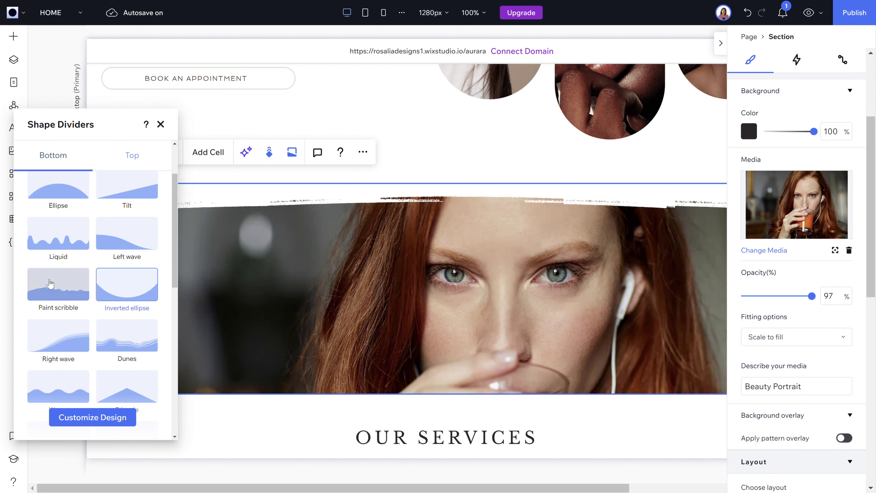
{"action": "left_click", "coordinate": [71, 235]}
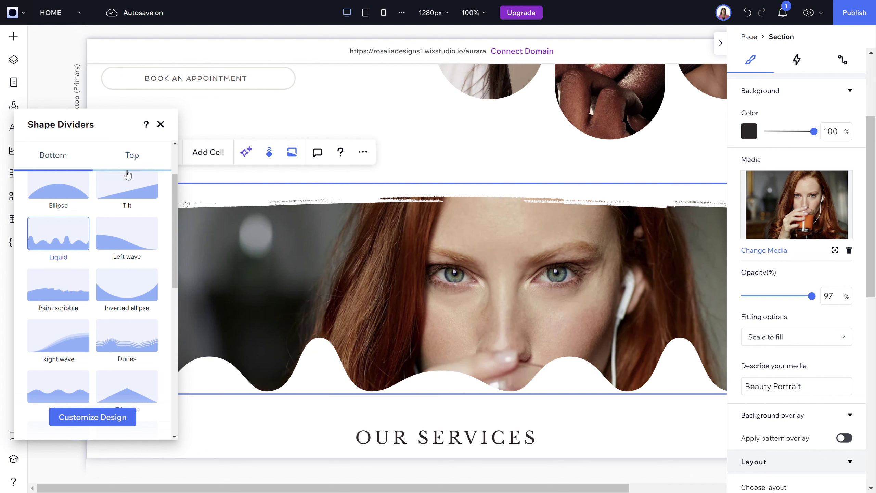
{"action": "left_click", "coordinate": [132, 156]}
{"action": "scroll", "coordinate": [134, 311], "scroll_direction": "up", "scroll_amount": 3}
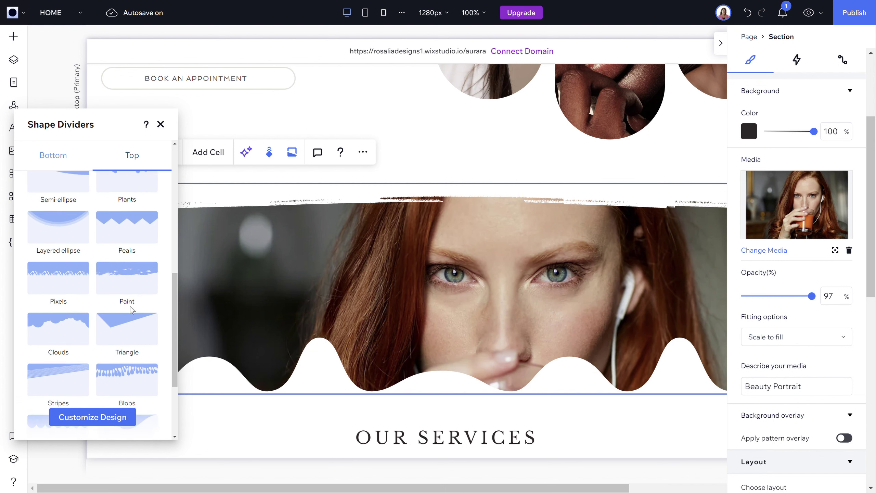
{"action": "left_click", "coordinate": [66, 336]}
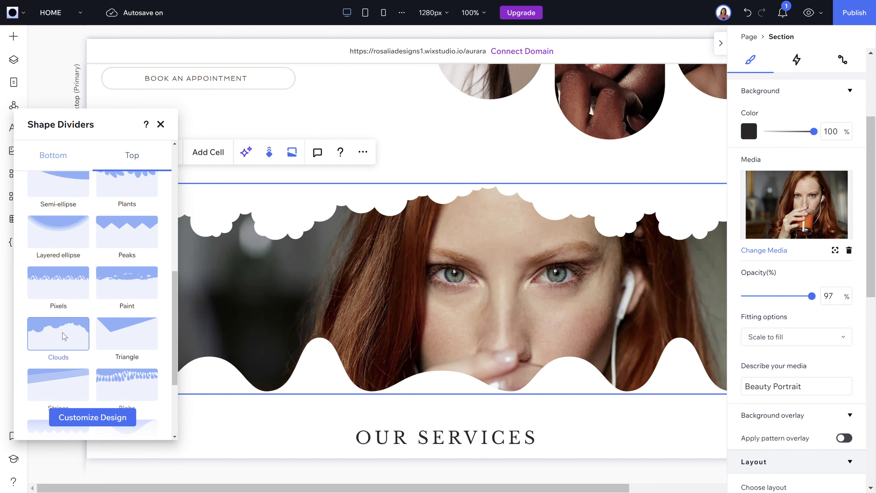
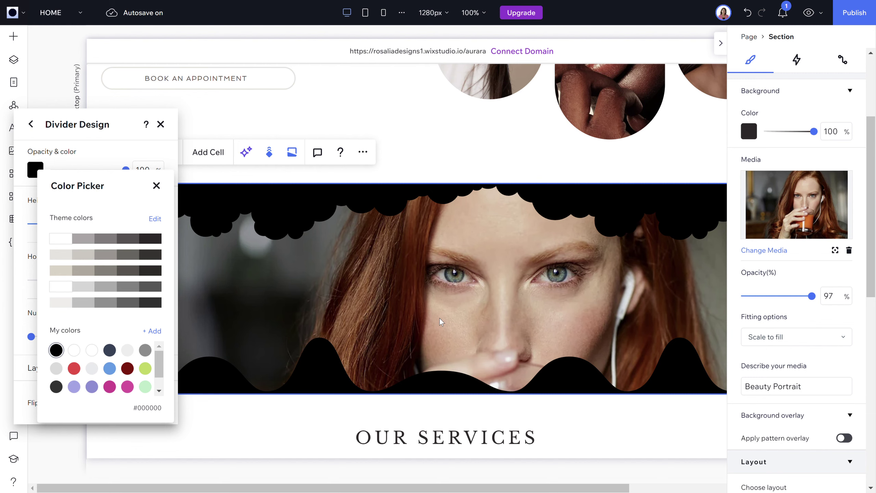
Close the divider design settings and review the restyled banner section within the page.
{"action": "left_click", "coordinate": [467, 267]}
{"action": "left_click", "coordinate": [467, 267]}
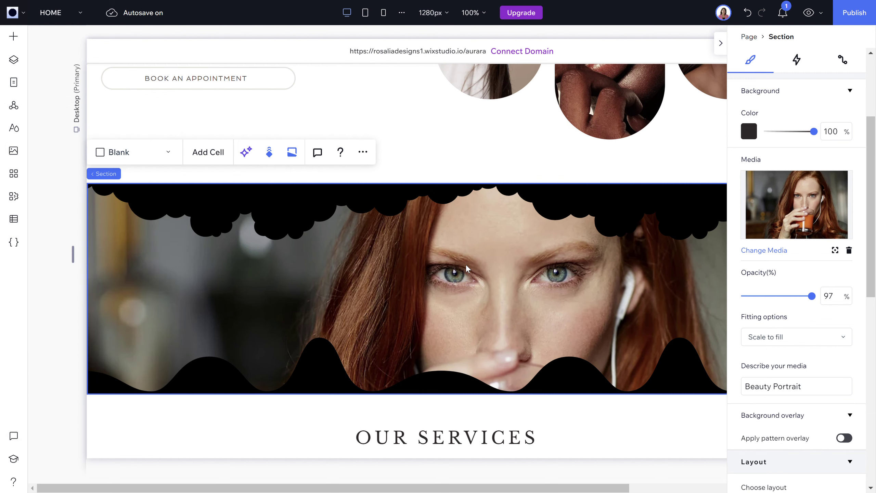
{"action": "scroll", "coordinate": [467, 267], "scroll_direction": "up", "scroll_amount": 5}
{"action": "scroll", "coordinate": [466, 268], "scroll_direction": "down", "scroll_amount": 3}
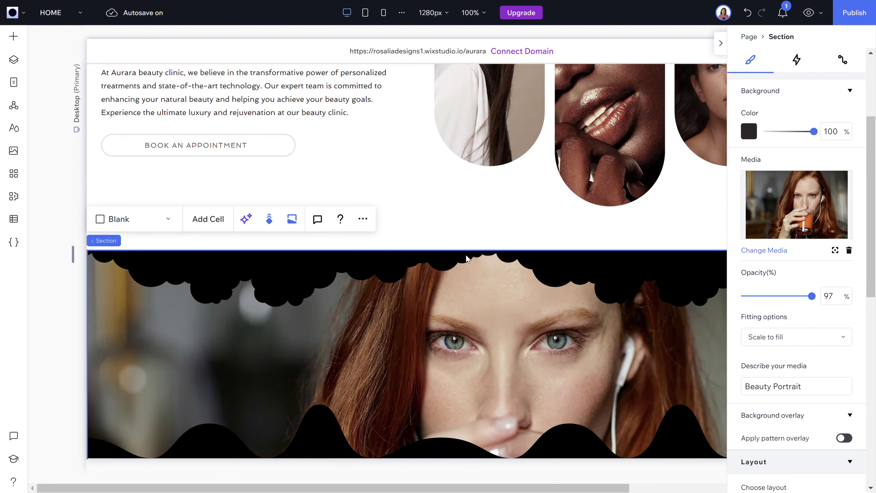
Set the background color of the hero section's two-column grid, above the banner image, to black #000000.
{"action": "left_click", "coordinate": [518, 246]}
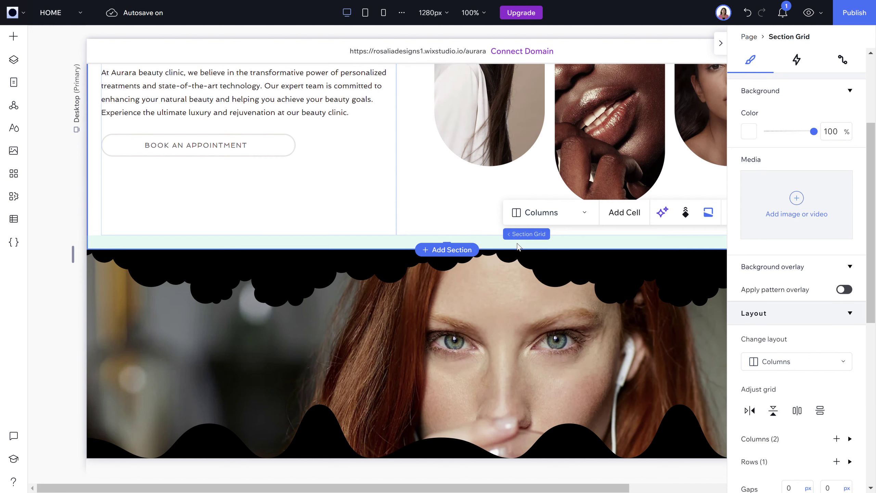
{"action": "left_click", "coordinate": [752, 137]}
{"action": "left_click", "coordinate": [760, 351]}
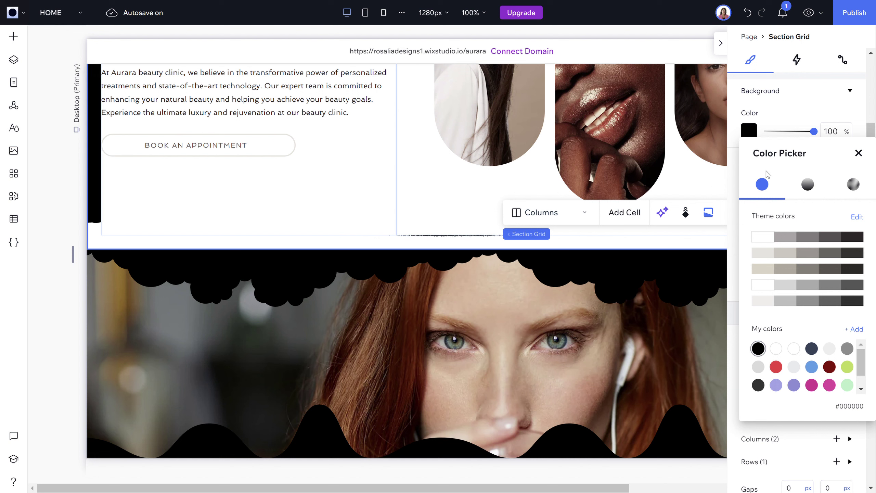
{"action": "left_click", "coordinate": [859, 154]}
{"action": "scroll", "coordinate": [684, 296], "scroll_direction": "up", "scroll_amount": 8}
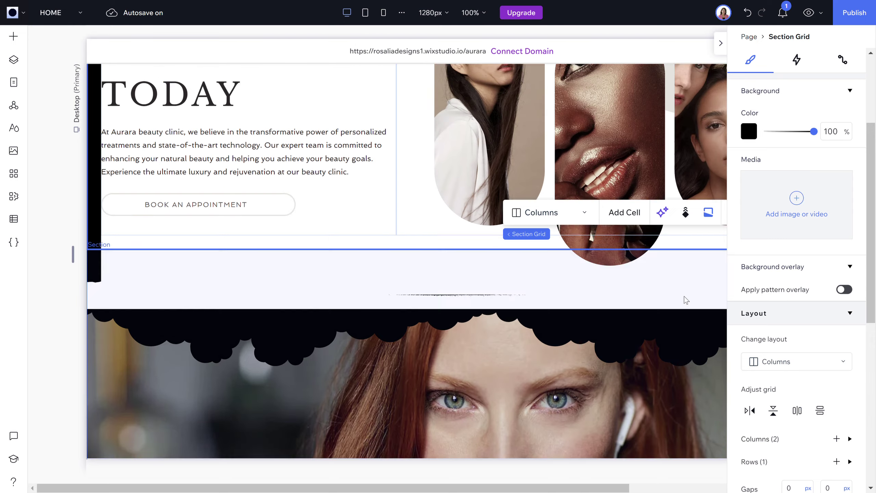
{"action": "scroll", "coordinate": [685, 296], "scroll_direction": "down", "scroll_amount": 5}
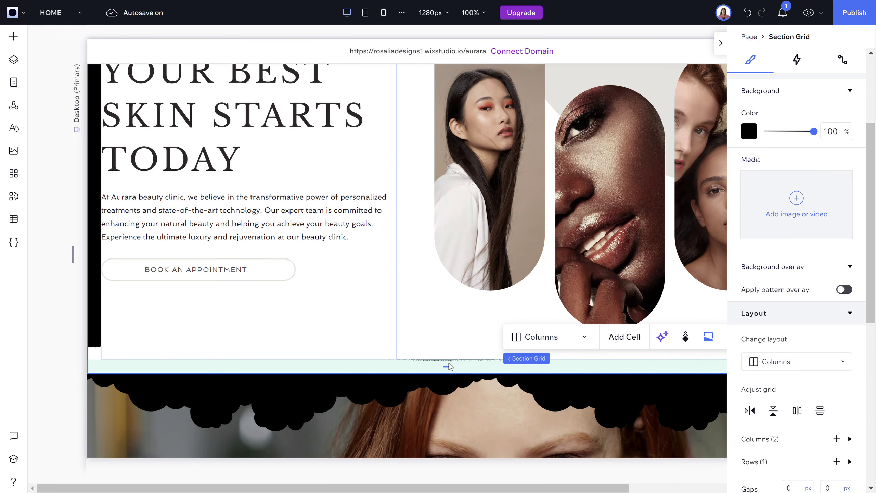
Fill the hero section cell that holds the portrait images with black #000000.
{"action": "left_click", "coordinate": [443, 358]}
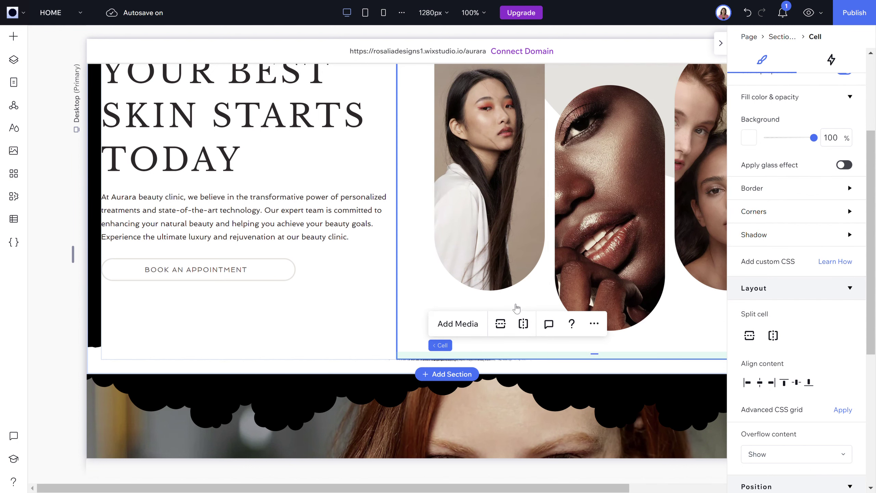
{"action": "left_click", "coordinate": [757, 138]}
{"action": "left_click", "coordinate": [759, 313]}
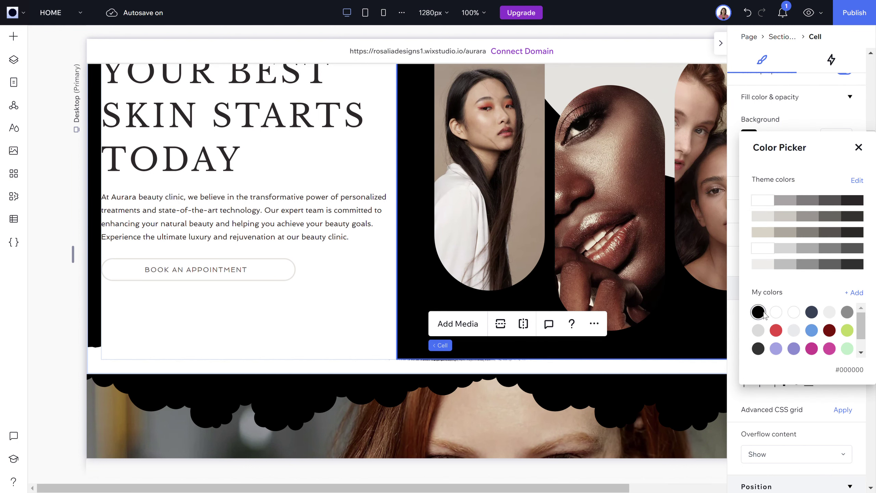
{"action": "left_click", "coordinate": [418, 376]}
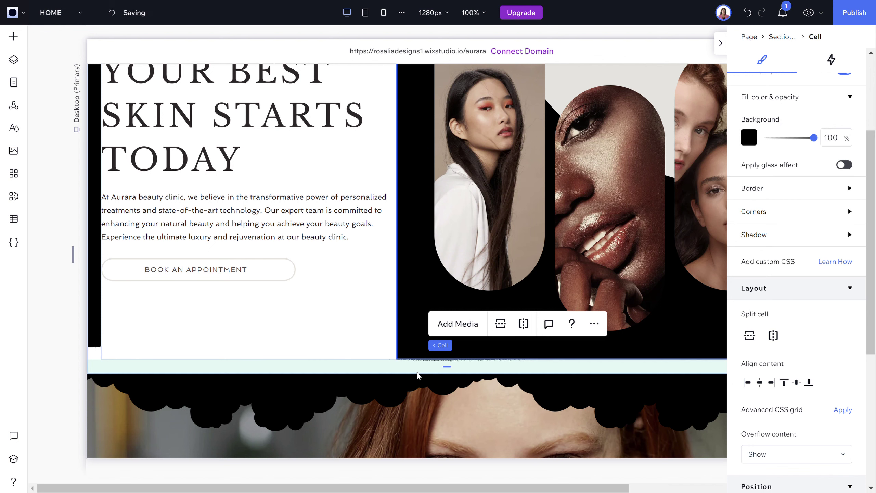
Remove the bottom shape divider from the hero section by setting it to None.
{"action": "left_click", "coordinate": [89, 324]}
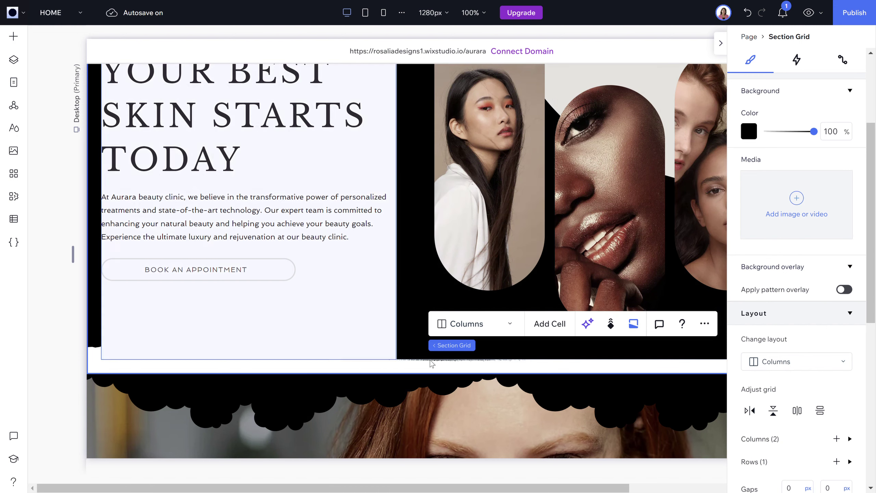
{"action": "left_click", "coordinate": [640, 325]}
{"action": "scroll", "coordinate": [124, 250], "scroll_direction": "up", "scroll_amount": 6}
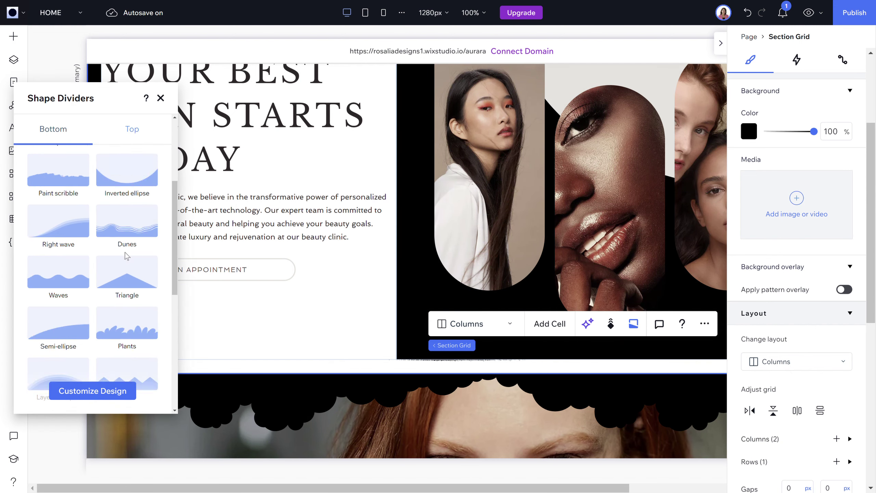
{"action": "left_click", "coordinate": [81, 170]}
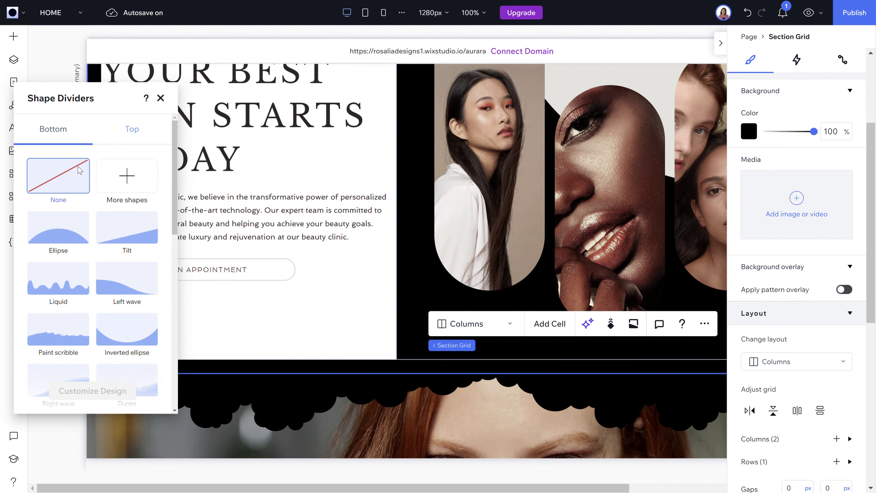
Fill the hero section cell that holds the heading and appointment button with black #000000, and review the section.
{"action": "left_click", "coordinate": [367, 351]}
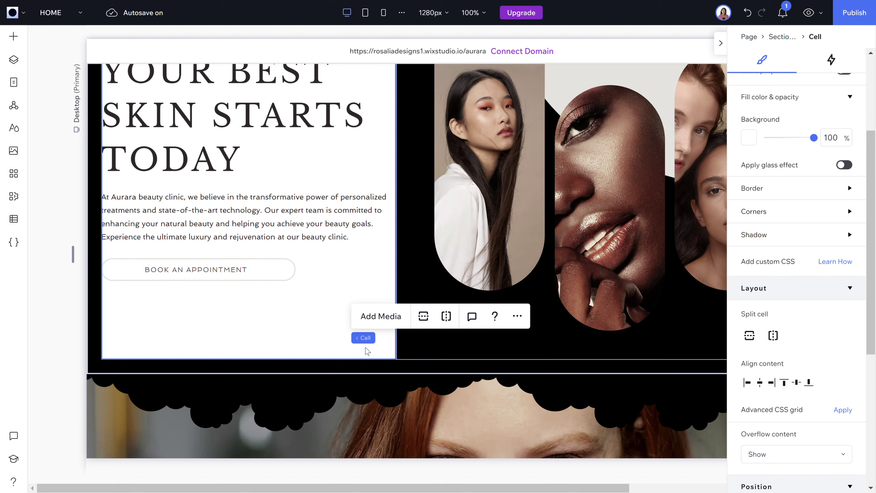
{"action": "left_click", "coordinate": [748, 138]}
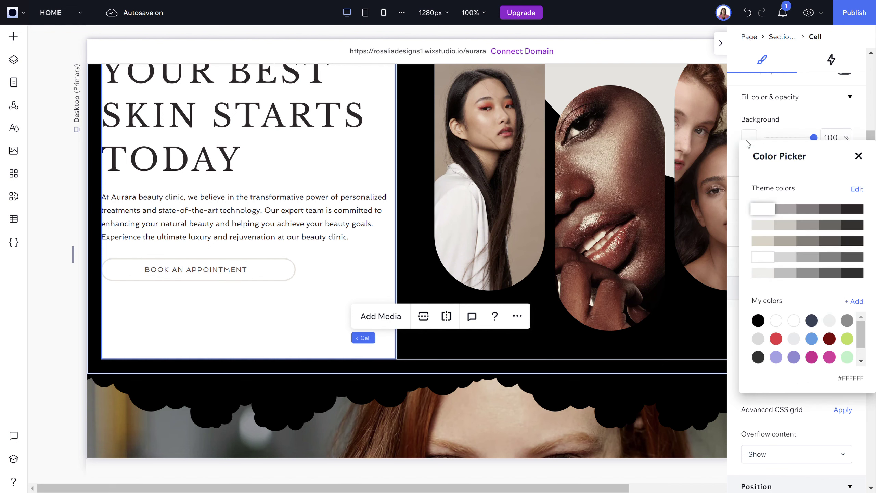
{"action": "left_click", "coordinate": [759, 320]}
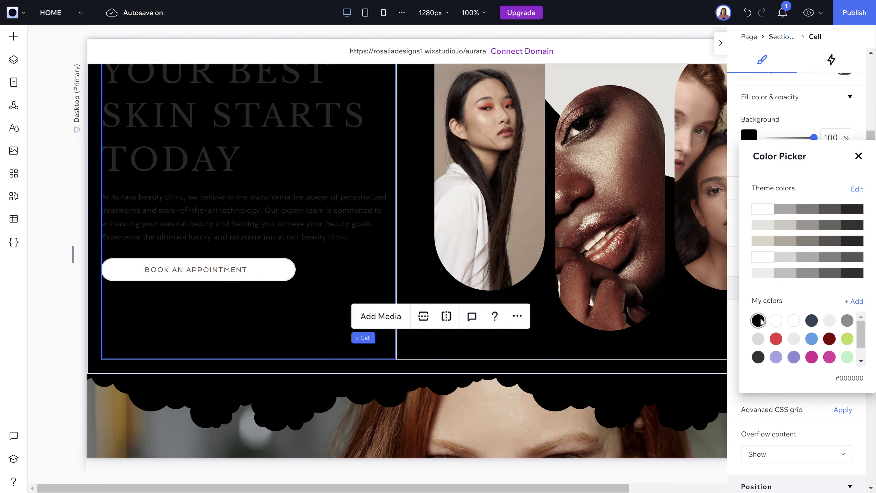
{"action": "left_click", "coordinate": [629, 409]}
{"action": "left_click", "coordinate": [635, 348]}
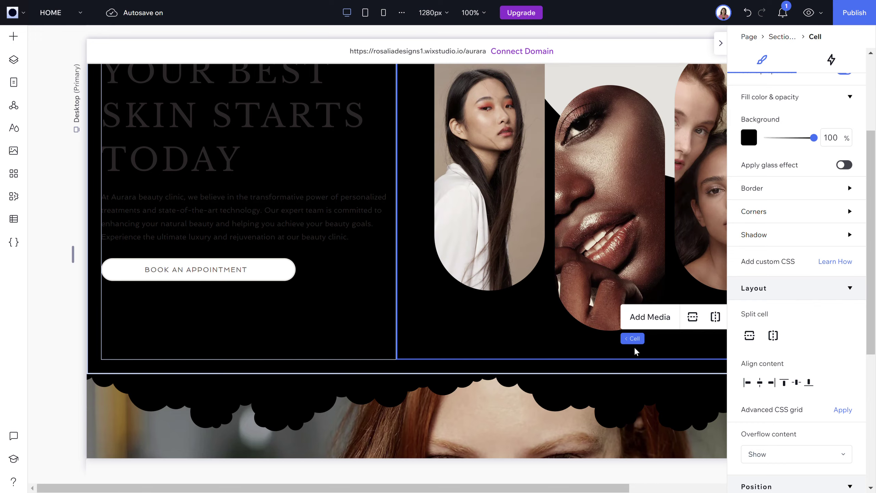
{"action": "scroll", "coordinate": [637, 351], "scroll_direction": "down", "scroll_amount": 8}
{"action": "scroll", "coordinate": [637, 351], "scroll_direction": "up", "scroll_amount": 8}
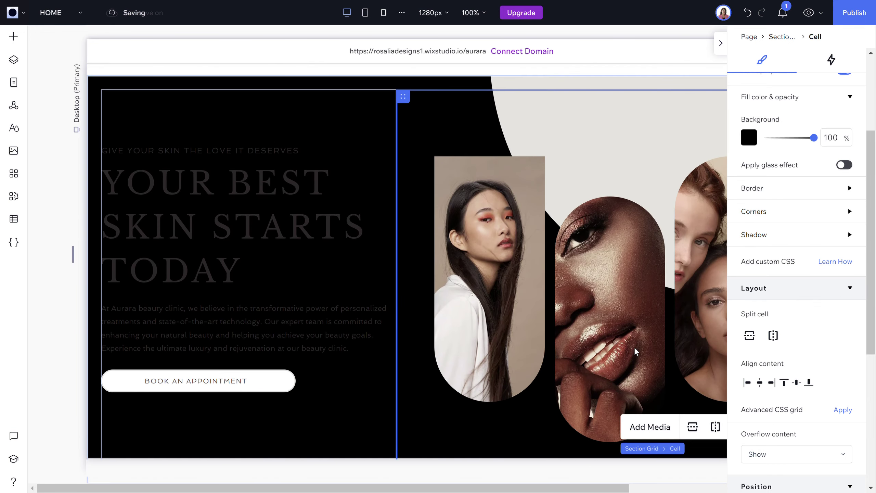
{"action": "scroll", "coordinate": [637, 351], "scroll_direction": "up", "scroll_amount": 1}
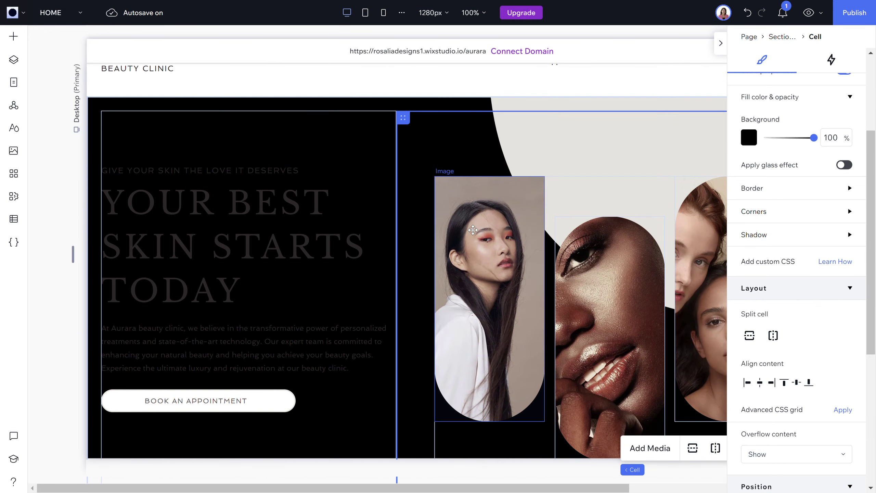
Look at the replacement image library for the first hero portrait without changing it, and inspect the other two portraits.
{"action": "left_click", "coordinate": [480, 230]}
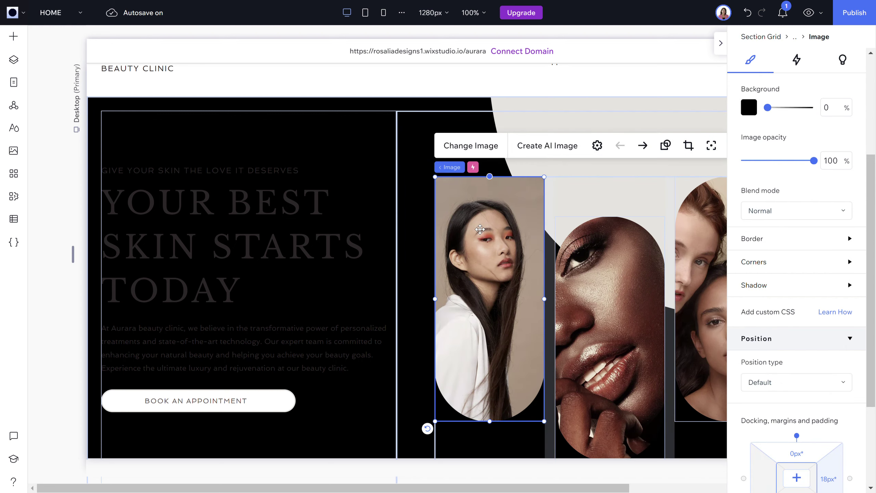
{"action": "left_click", "coordinate": [473, 151]}
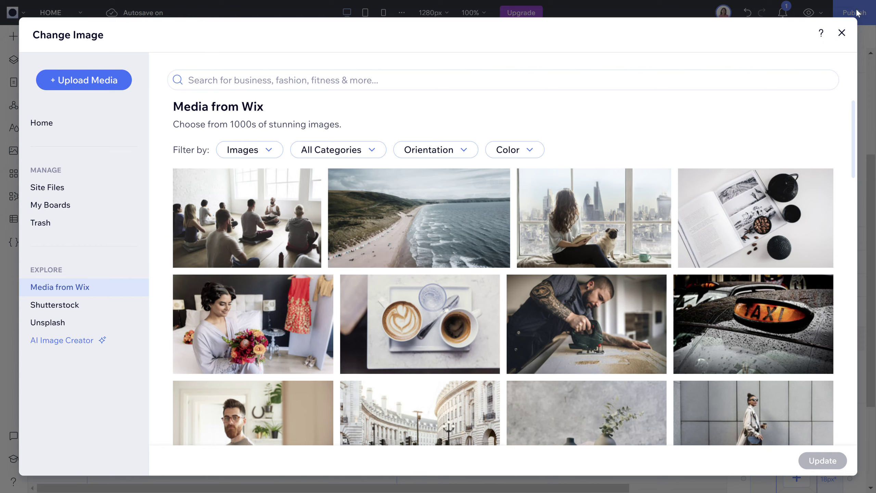
{"action": "left_click", "coordinate": [842, 33]}
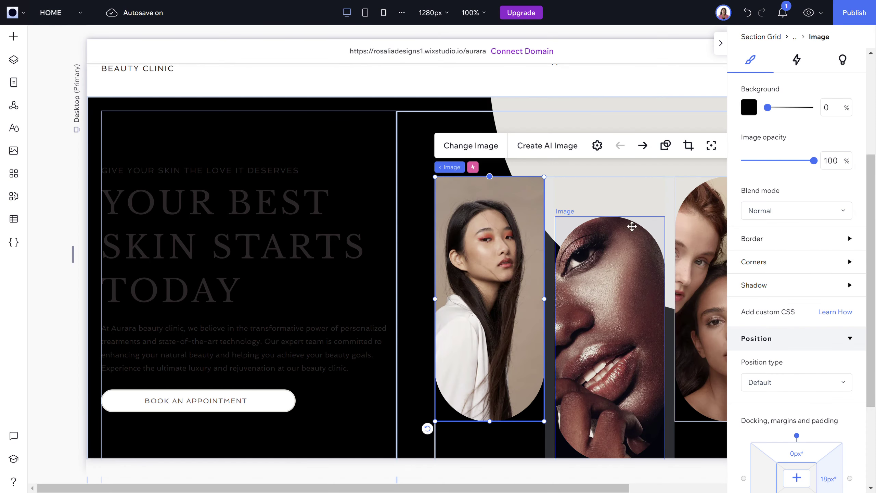
{"action": "left_click", "coordinate": [596, 279]}
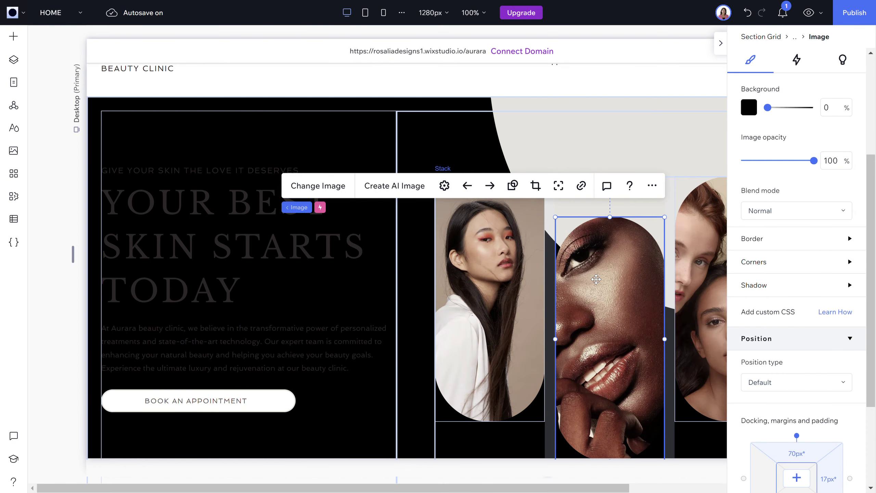
{"action": "left_click", "coordinate": [511, 257]}
{"action": "left_click", "coordinate": [692, 267]}
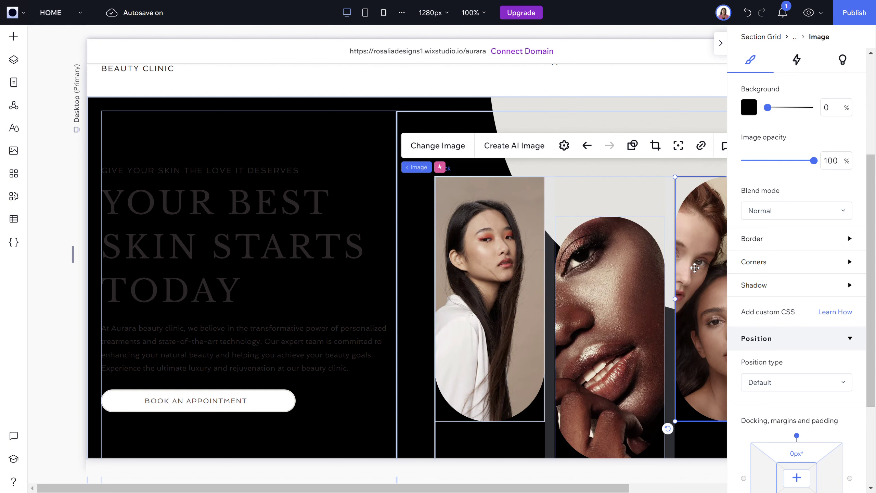
Examine the Our Services section and the structure of its treatment card repeater.
{"action": "scroll", "coordinate": [499, 298], "scroll_direction": "down", "scroll_amount": 10}
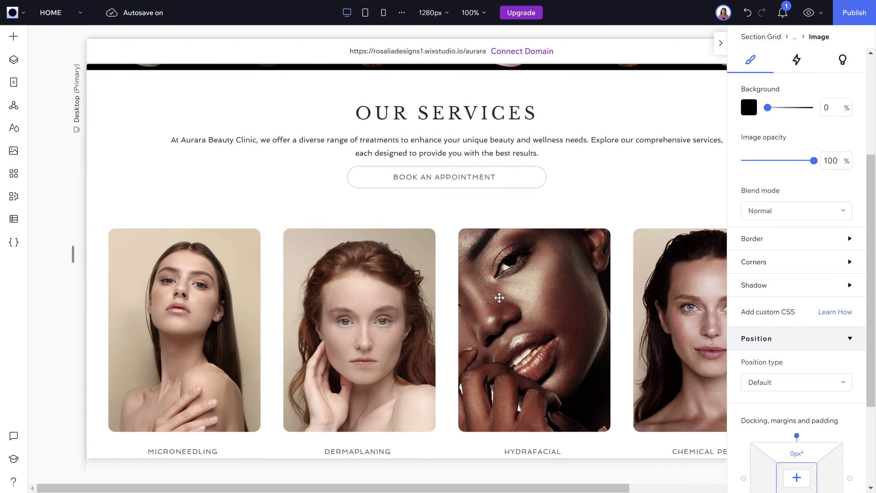
{"action": "scroll", "coordinate": [499, 297], "scroll_direction": "up", "scroll_amount": 2}
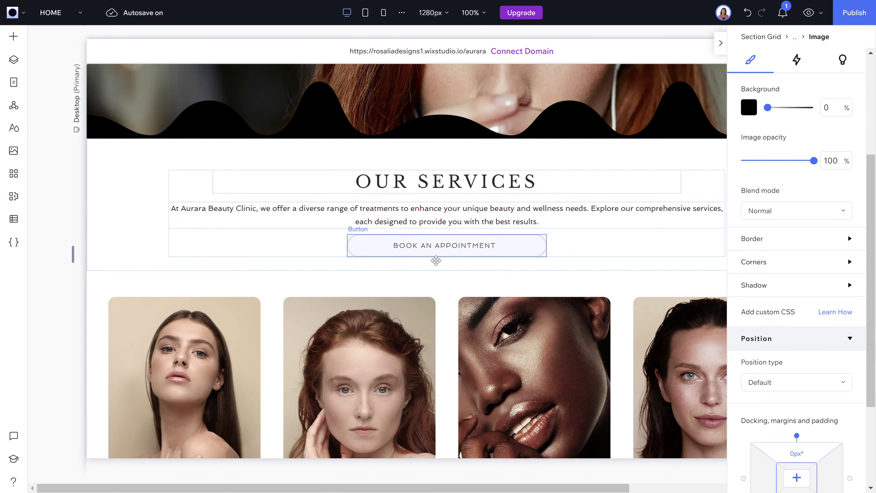
{"action": "scroll", "coordinate": [436, 261], "scroll_direction": "down", "scroll_amount": 2}
{"action": "scroll", "coordinate": [436, 260], "scroll_direction": "down", "scroll_amount": 3}
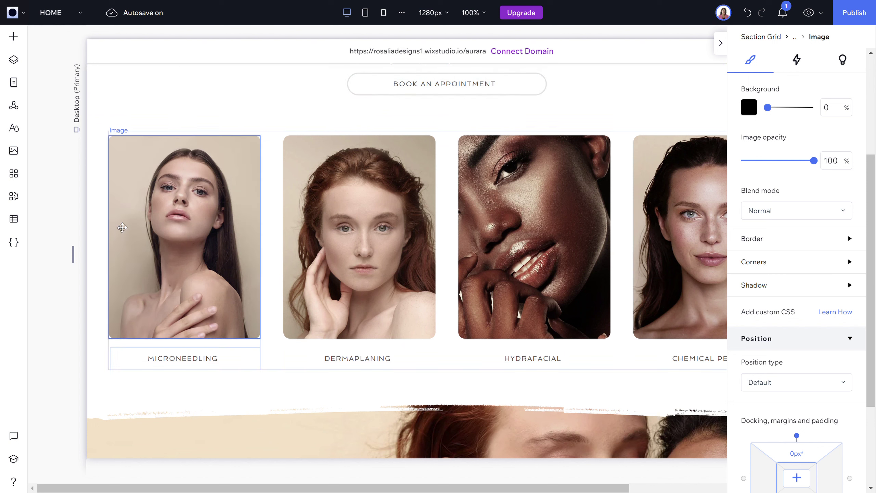
{"action": "left_click", "coordinate": [266, 303]}
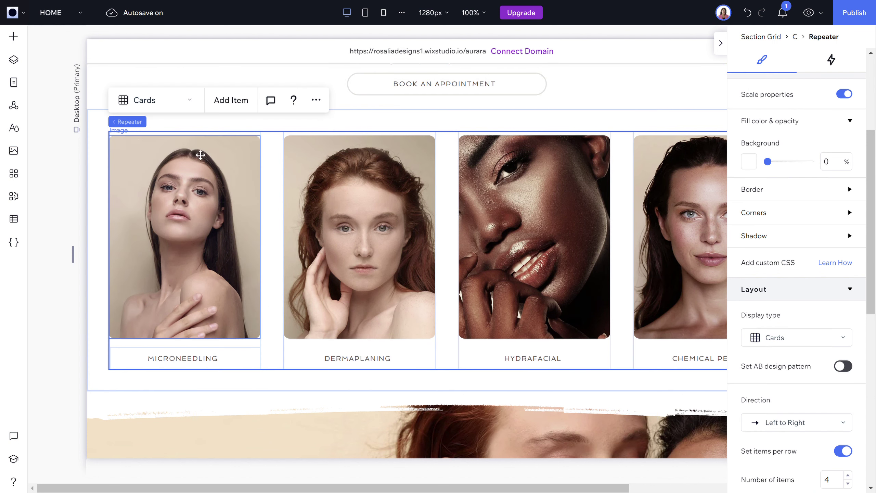
{"action": "mouse_move", "coordinate": [140, 124]}
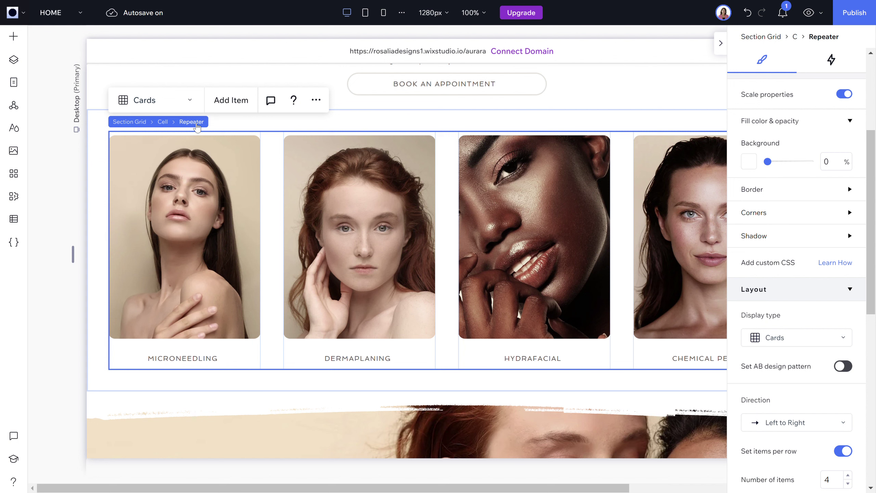
Try overlapping the Microneedling card's title with its image, and settle the stack's item spacing at 6.2%.
{"action": "left_click", "coordinate": [217, 362]}
{"action": "left_click_drag", "start_coordinate": [217, 361], "coordinate": [217, 284]}
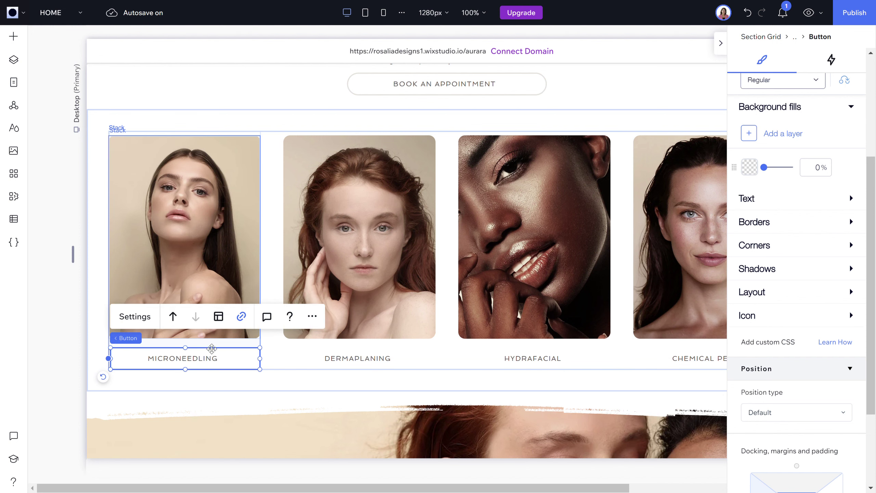
{"action": "left_click", "coordinate": [189, 344]}
{"action": "left_click_drag", "start_coordinate": [189, 345], "coordinate": [191, 283]}
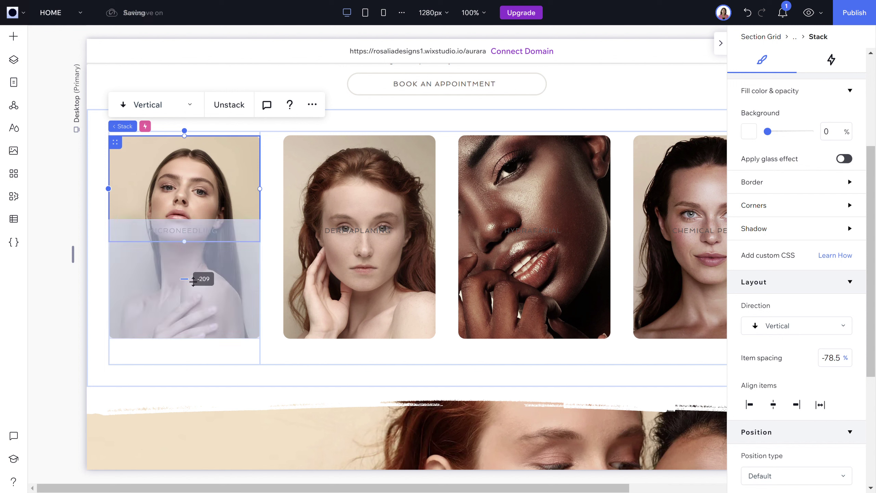
{"action": "left_click_drag", "start_coordinate": [190, 279], "coordinate": [194, 345]}
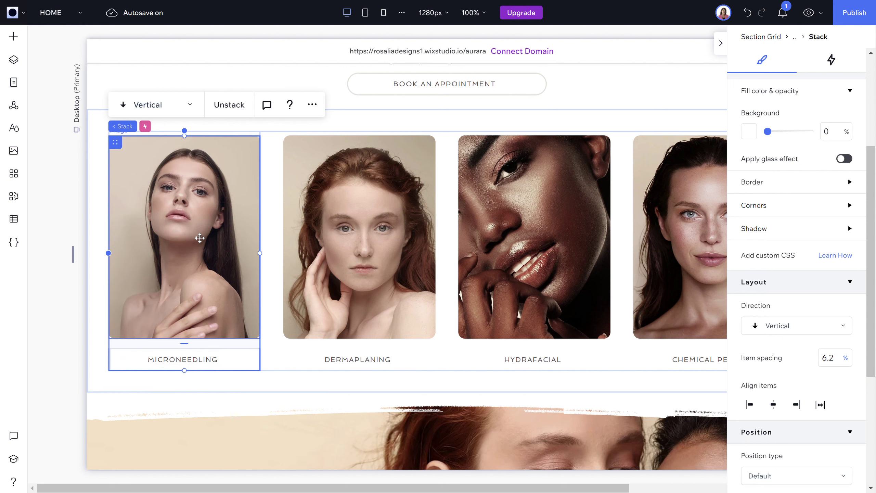
Examine the services repeater's display type and direction options, keeping Cards and Left to Right.
{"action": "left_click", "coordinate": [271, 220]}
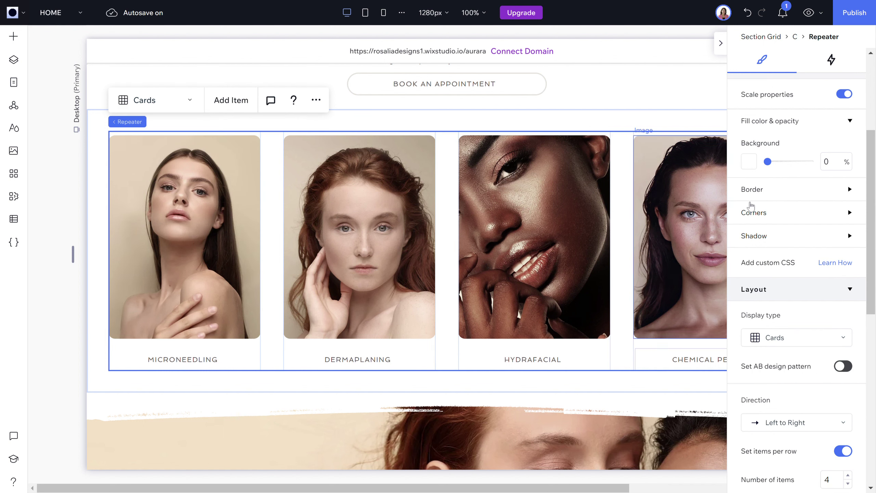
{"action": "scroll", "coordinate": [795, 262], "scroll_direction": "up", "scroll_amount": 3}
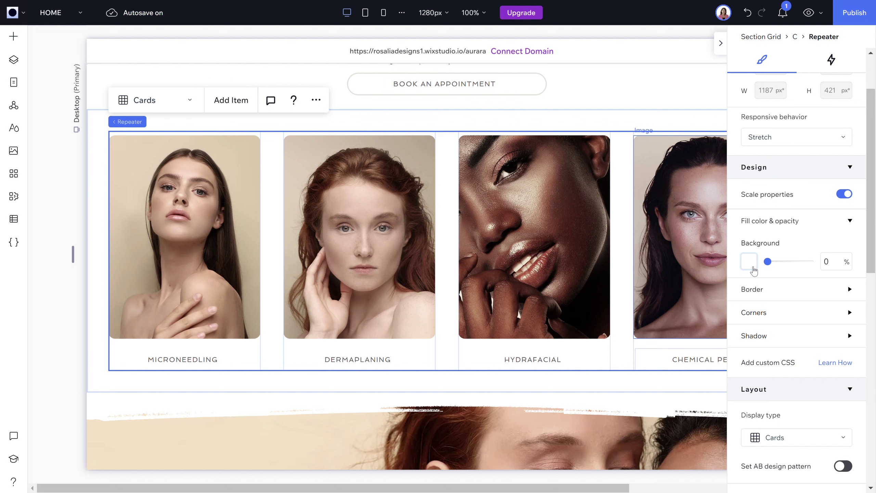
{"action": "scroll", "coordinate": [777, 293], "scroll_direction": "down", "scroll_amount": 3}
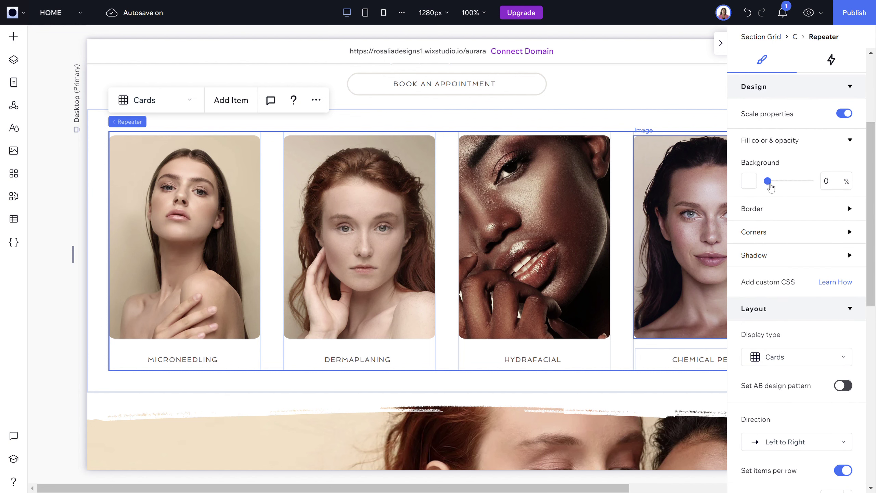
{"action": "scroll", "coordinate": [780, 277], "scroll_direction": "down", "scroll_amount": 5}
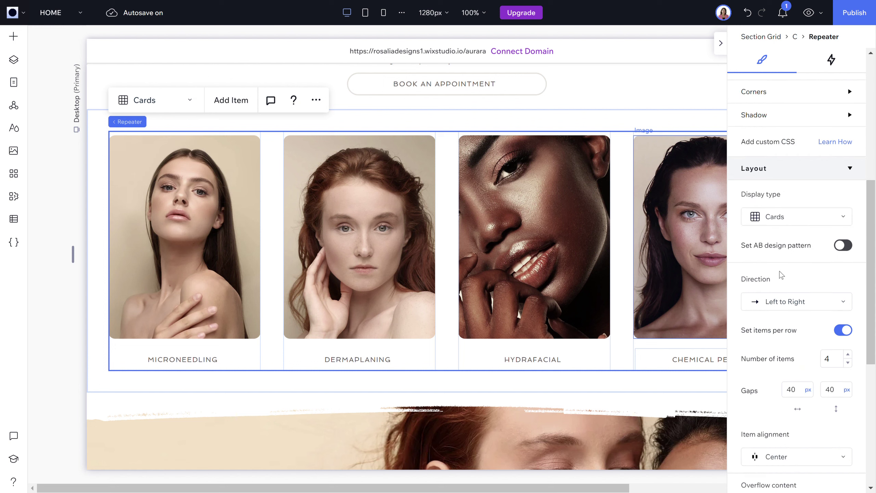
{"action": "scroll", "coordinate": [782, 275], "scroll_direction": "down", "scroll_amount": 1}
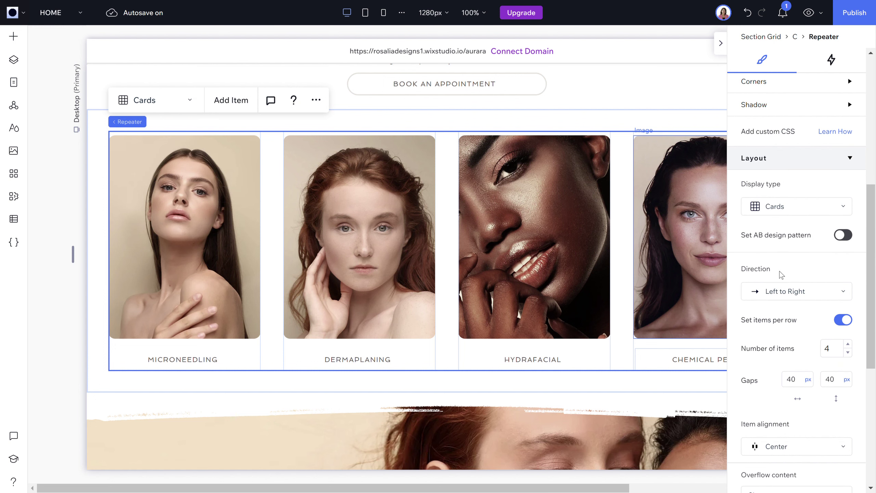
{"action": "left_click", "coordinate": [769, 209]}
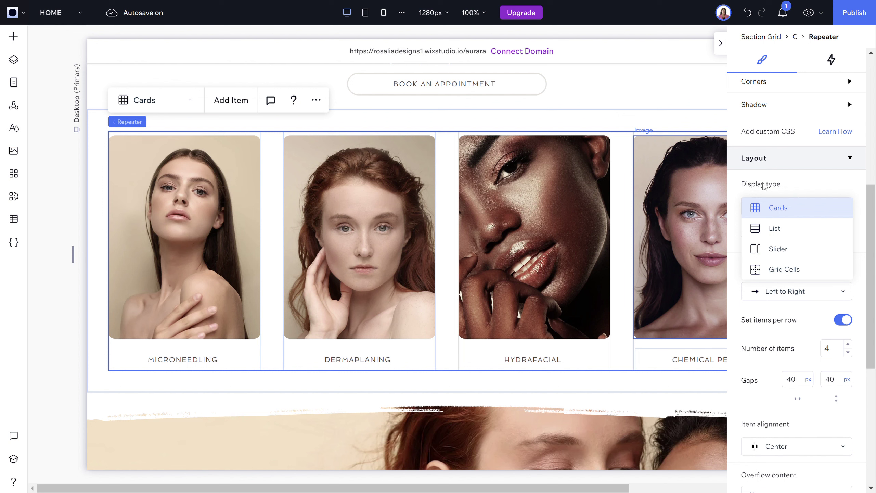
{"action": "left_click", "coordinate": [863, 302]}
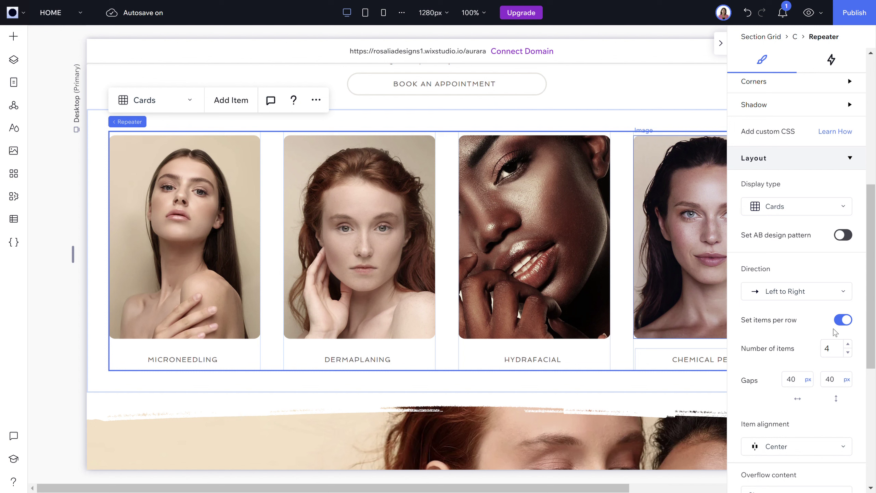
{"action": "left_click", "coordinate": [808, 292]}
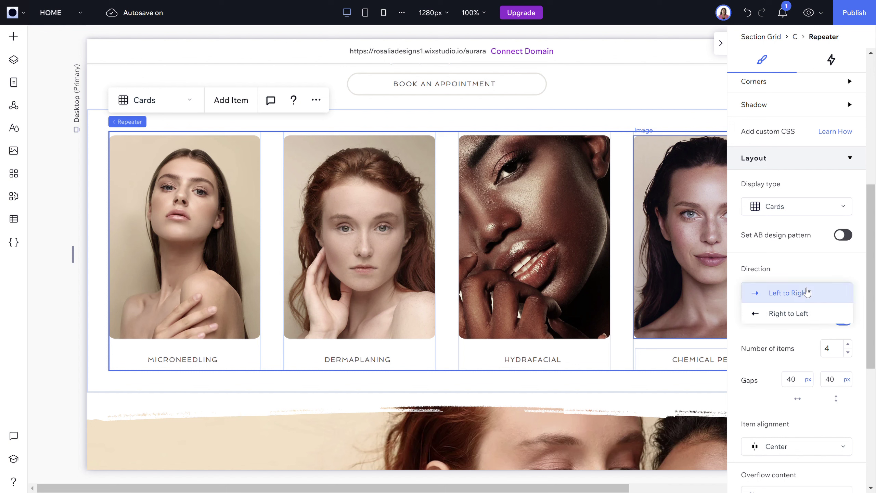
{"action": "left_click", "coordinate": [806, 292]}
Set the services repeater to 3 items per row and review how the treatment cards wrap.
{"action": "scroll", "coordinate": [797, 316], "scroll_direction": "down", "scroll_amount": 2}
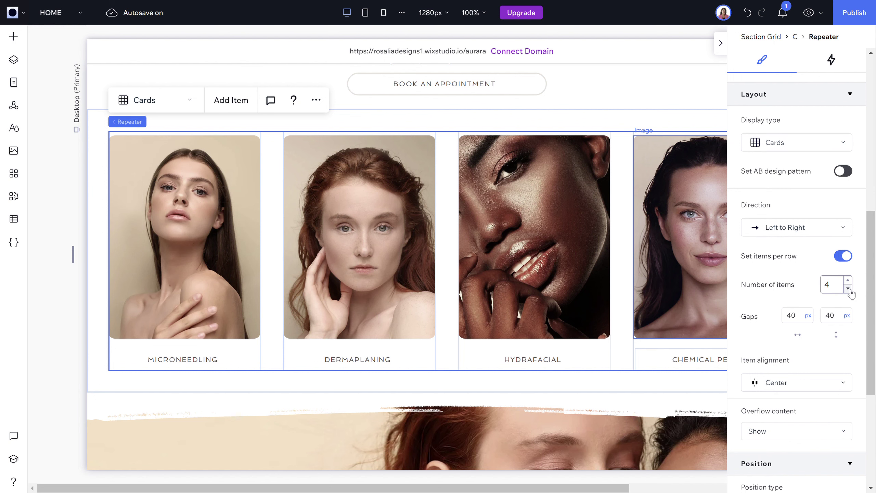
{"action": "left_click", "coordinate": [848, 288]}
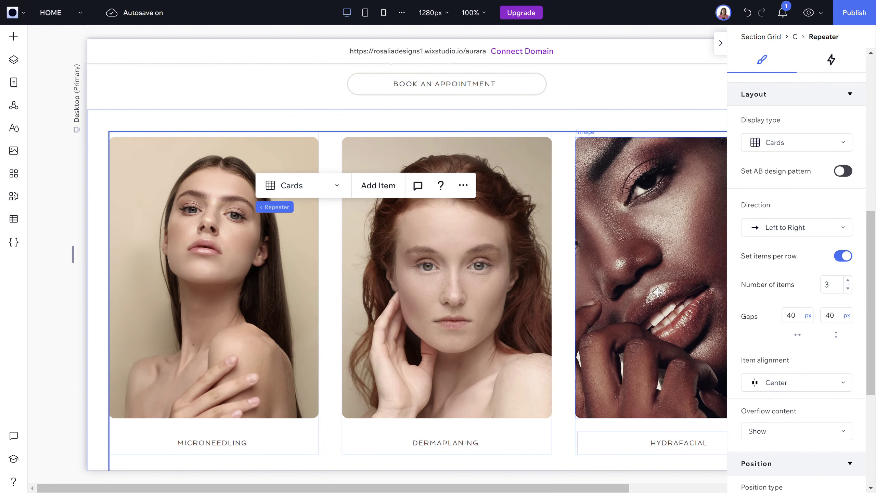
{"action": "scroll", "coordinate": [658, 292], "scroll_direction": "down", "scroll_amount": 5}
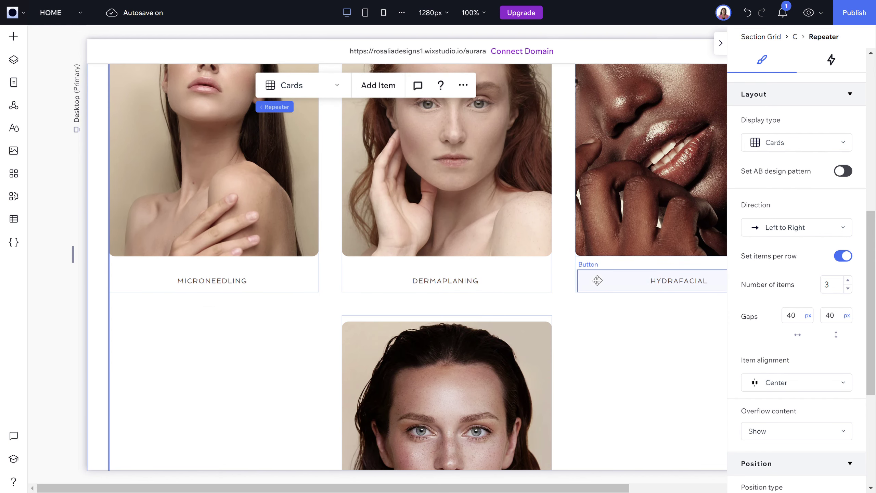
{"action": "scroll", "coordinate": [597, 280], "scroll_direction": "down", "scroll_amount": 3}
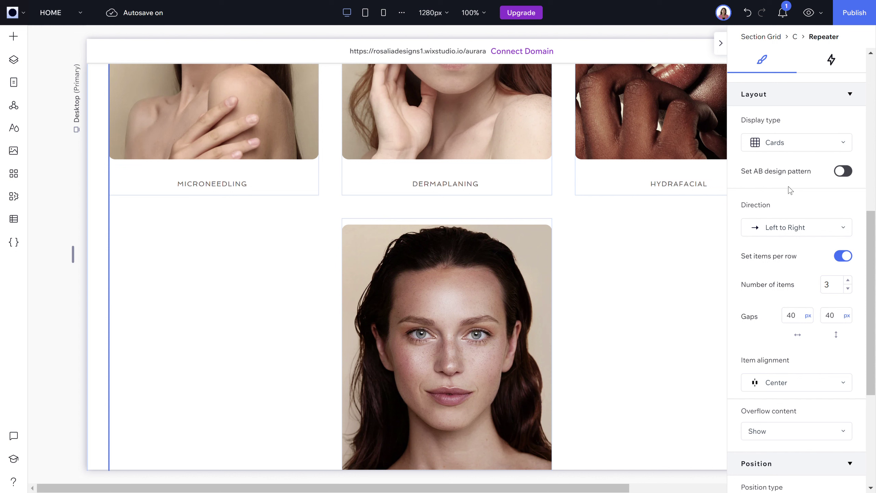
Examine the rearranged Our Services section along with the properties of the repeater and its parent cell.
{"action": "left_click", "coordinate": [618, 239]}
{"action": "scroll", "coordinate": [849, 114], "scroll_direction": "up", "scroll_amount": 10}
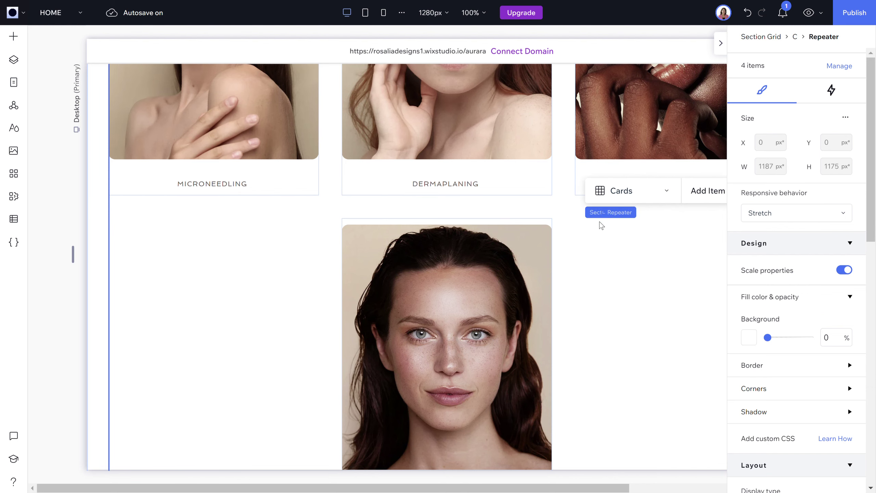
{"action": "scroll", "coordinate": [616, 237], "scroll_direction": "up", "scroll_amount": 8}
{"action": "scroll", "coordinate": [617, 238], "scroll_direction": "up", "scroll_amount": 2}
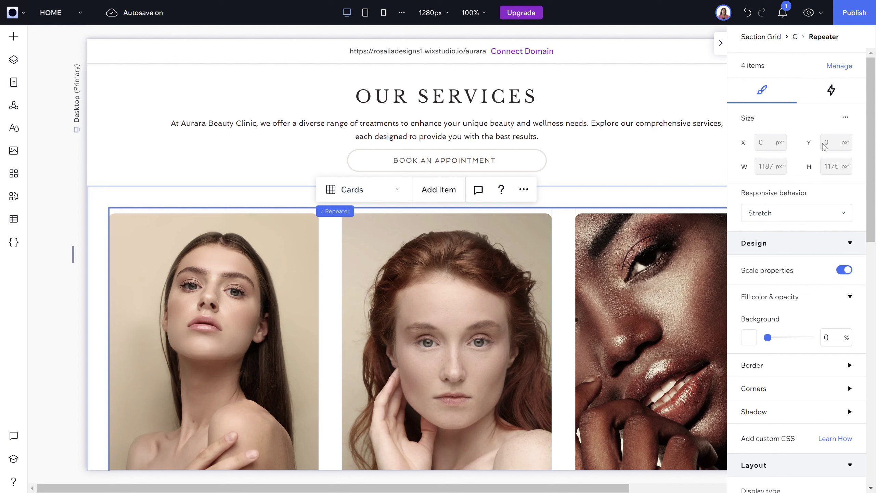
{"action": "scroll", "coordinate": [824, 146], "scroll_direction": "down", "scroll_amount": 5}
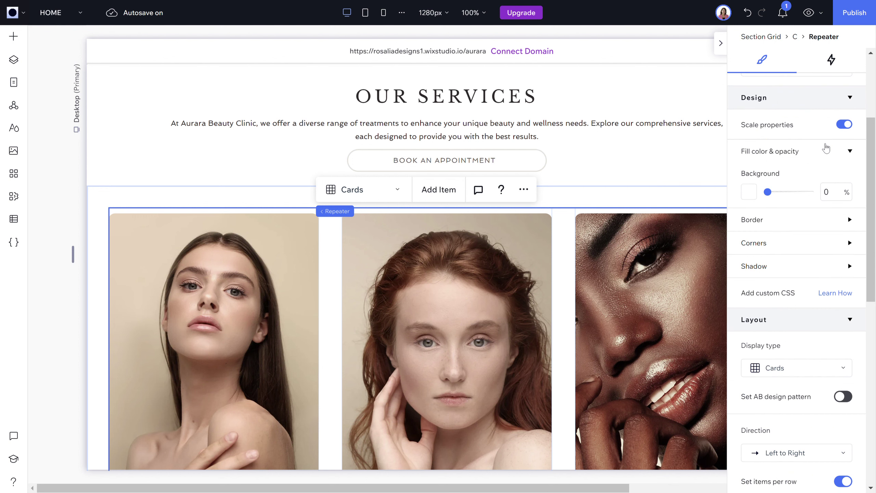
{"action": "left_click", "coordinate": [800, 39]}
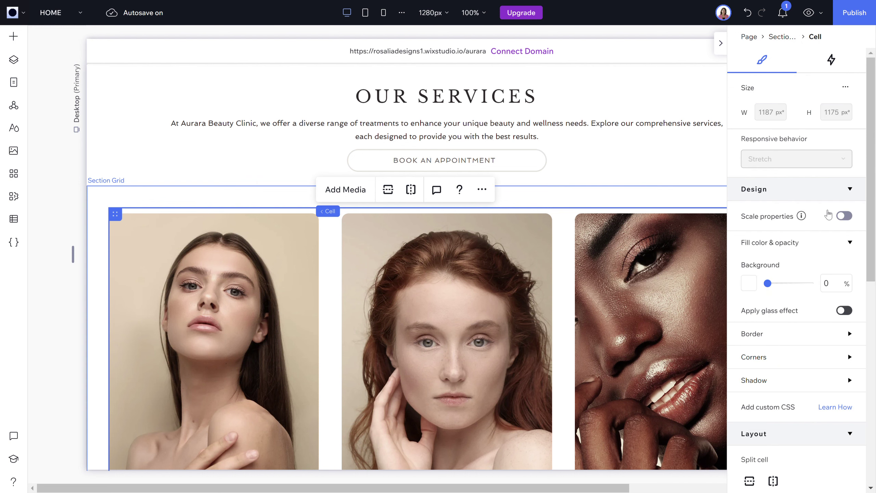
{"action": "left_click", "coordinate": [561, 252]}
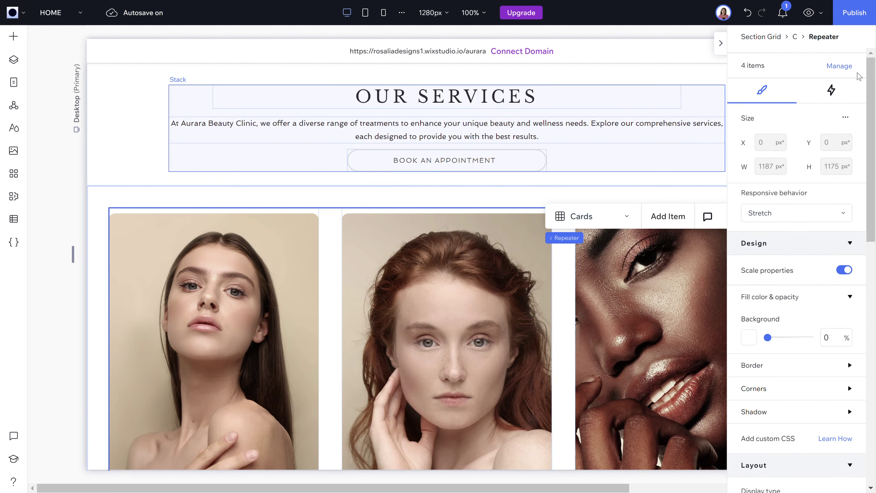
{"action": "scroll", "coordinate": [608, 255], "scroll_direction": "down", "scroll_amount": 10}
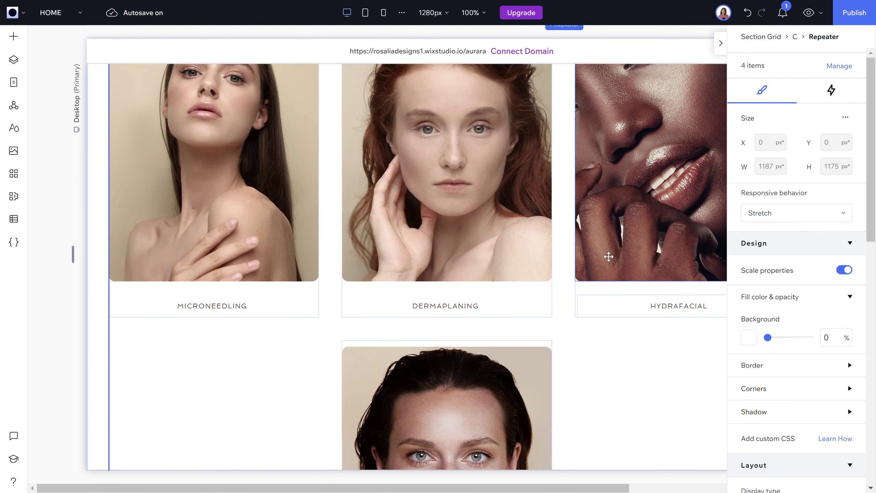
Delete the Chemical Peels item from the services repeater.
{"action": "left_click", "coordinate": [550, 185]}
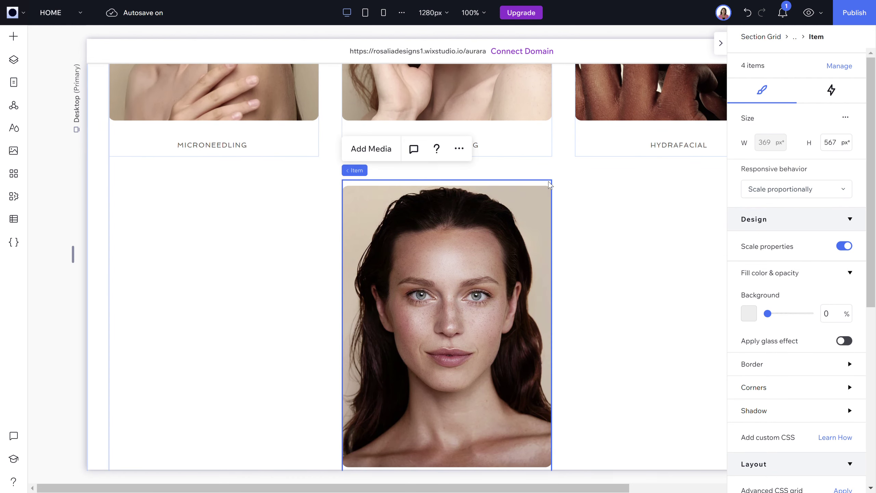
{"action": "scroll", "coordinate": [634, 243], "scroll_direction": "down", "scroll_amount": 5}
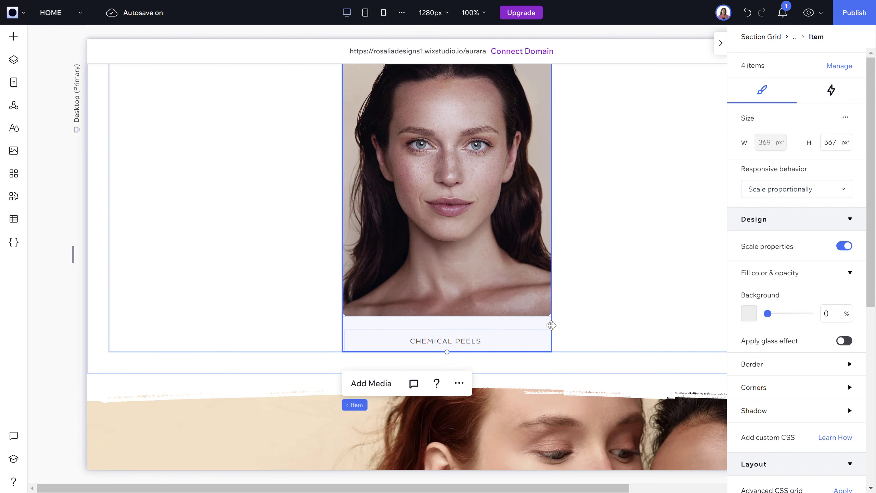
{"action": "scroll", "coordinate": [681, 303], "scroll_direction": "up", "scroll_amount": 7}
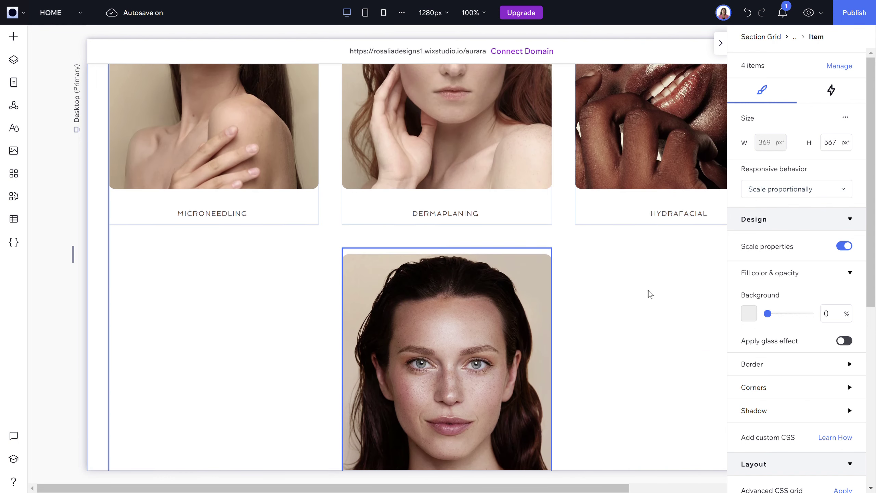
{"action": "right_click", "coordinate": [543, 254]}
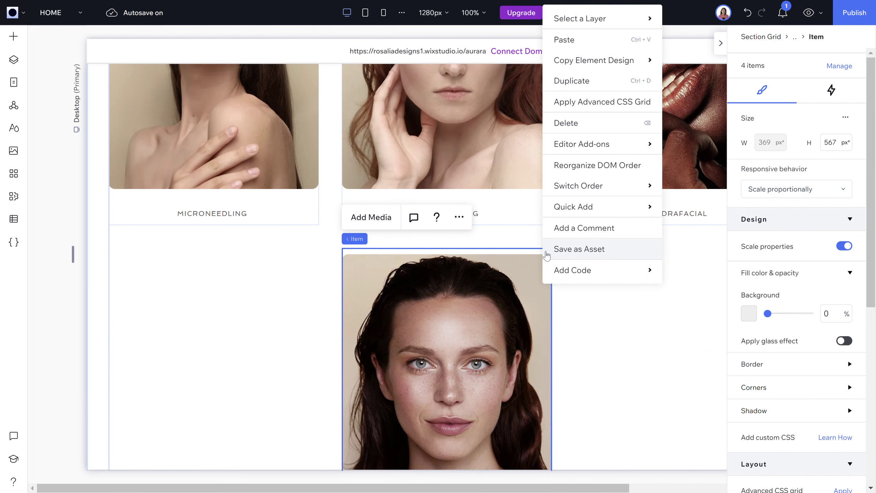
{"action": "left_click", "coordinate": [566, 123]}
{"action": "scroll", "coordinate": [564, 319], "scroll_direction": "up", "scroll_amount": 7}
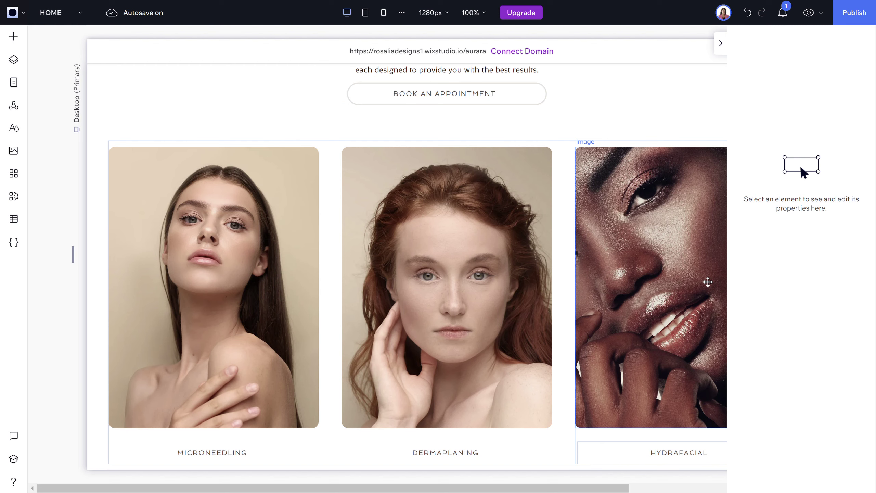
Set the services repeater's horizontal gap between cards to 20 px and review the section.
{"action": "left_click", "coordinate": [564, 181]}
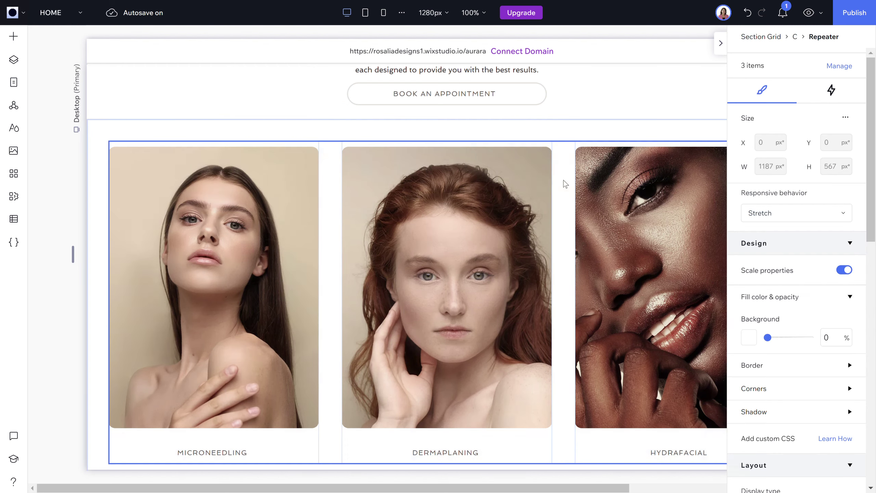
{"action": "scroll", "coordinate": [683, 235], "scroll_direction": "down", "scroll_amount": 2}
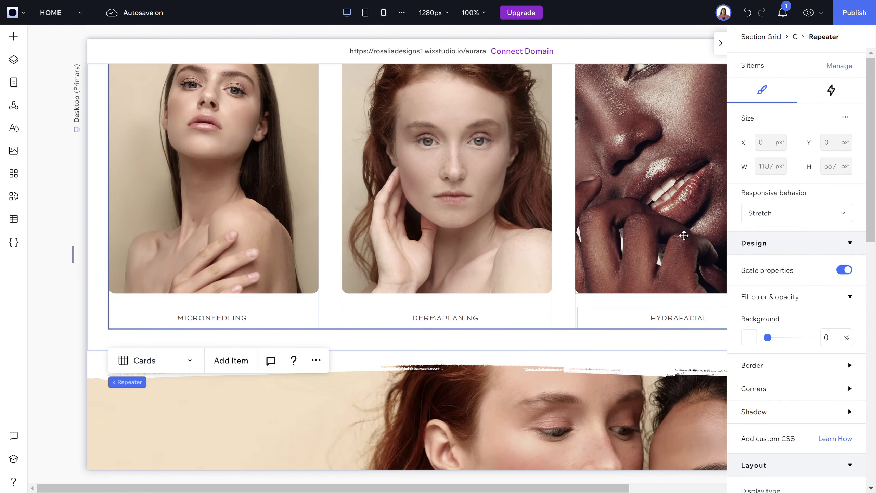
{"action": "scroll", "coordinate": [567, 219], "scroll_direction": "down", "scroll_amount": 1}
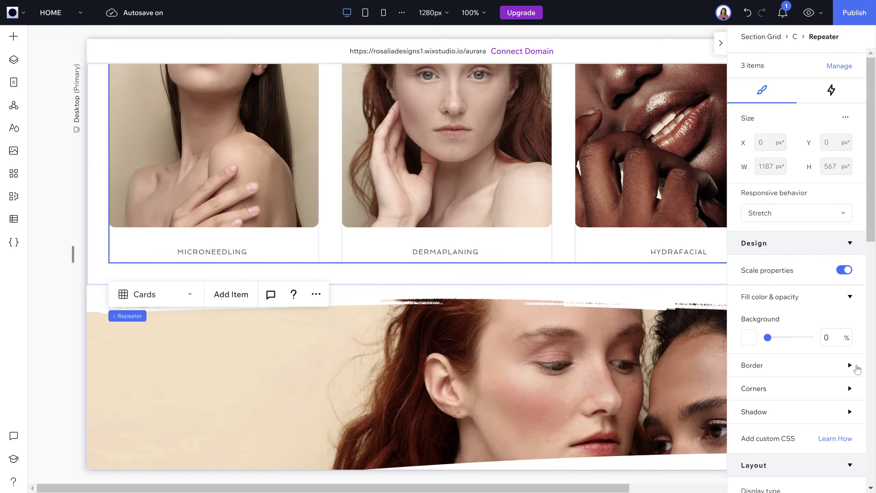
{"action": "scroll", "coordinate": [854, 365], "scroll_direction": "down", "scroll_amount": 10}
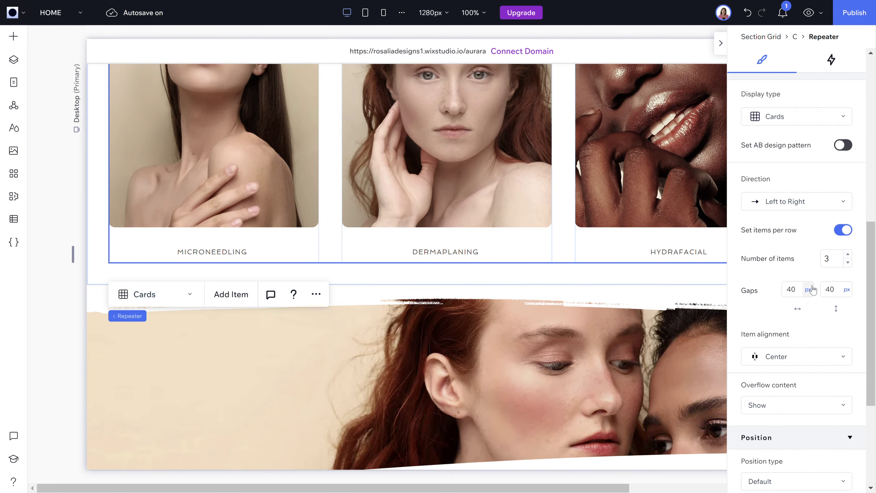
{"action": "left_click", "coordinate": [804, 293]}
{"action": "type", "text": "20"}
{"action": "key", "text": "Return"}
{"action": "scroll", "coordinate": [330, 306], "scroll_direction": "up", "scroll_amount": 5}
{"action": "scroll", "coordinate": [500, 341], "scroll_direction": "up", "scroll_amount": 6}
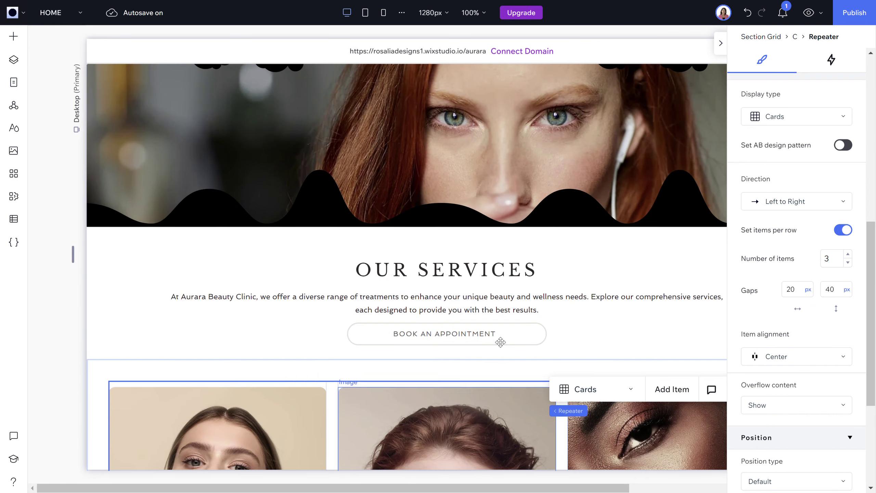
{"action": "scroll", "coordinate": [500, 342], "scroll_direction": "down", "scroll_amount": 5}
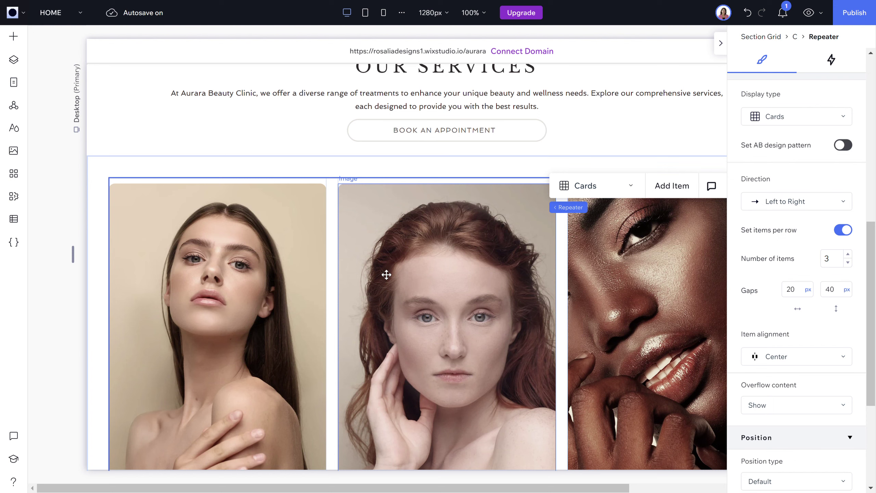
Look at the replacement image library for the Microneedling card's photo without changing the image.
{"action": "left_click", "coordinate": [233, 248]}
{"action": "left_click", "coordinate": [142, 154]}
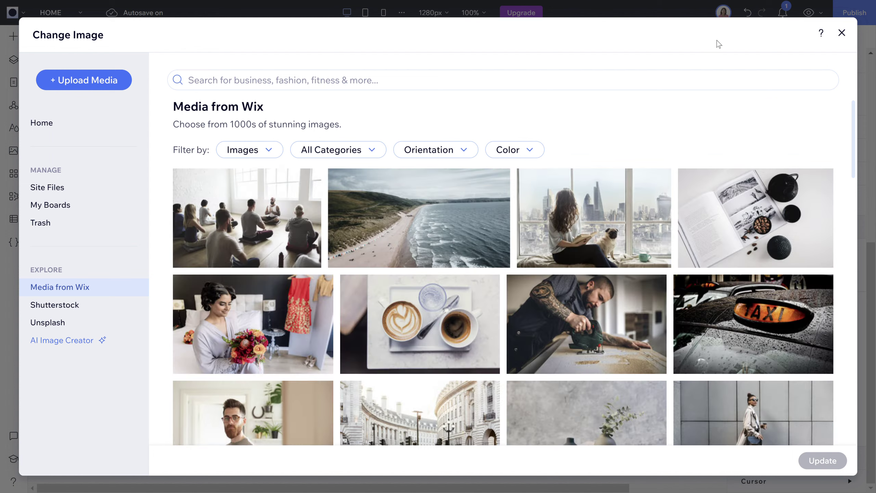
{"action": "left_click", "coordinate": [842, 33]}
Look through the rest of the page and open the settings of the feed under Follow Us on Instagram.
{"action": "scroll", "coordinate": [535, 351], "scroll_direction": "down", "scroll_amount": 5}
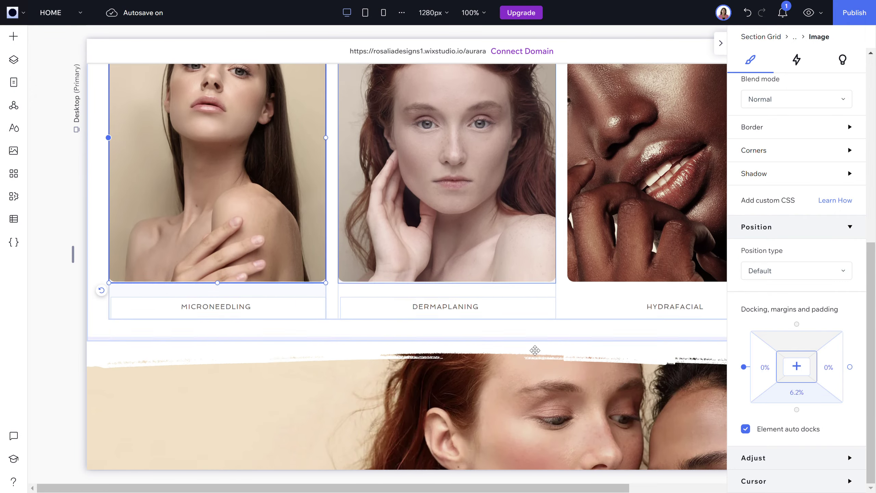
{"action": "scroll", "coordinate": [535, 350], "scroll_direction": "down", "scroll_amount": 15}
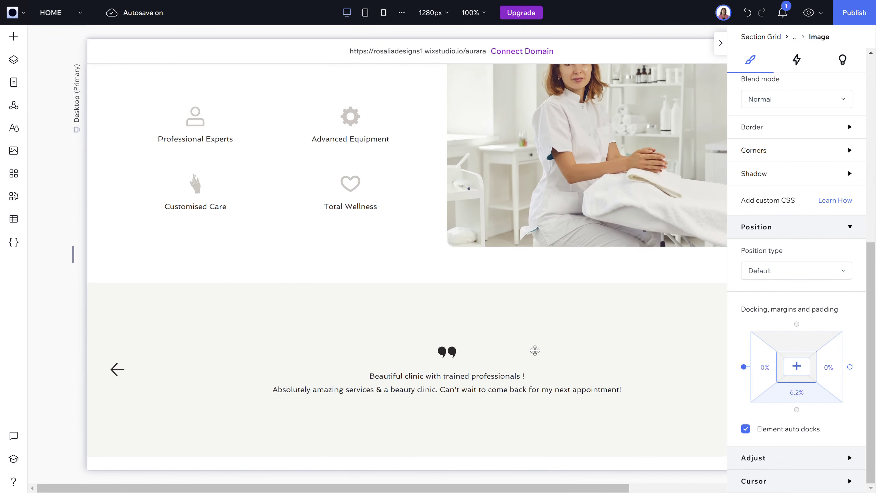
{"action": "scroll", "coordinate": [535, 351], "scroll_direction": "down", "scroll_amount": 1}
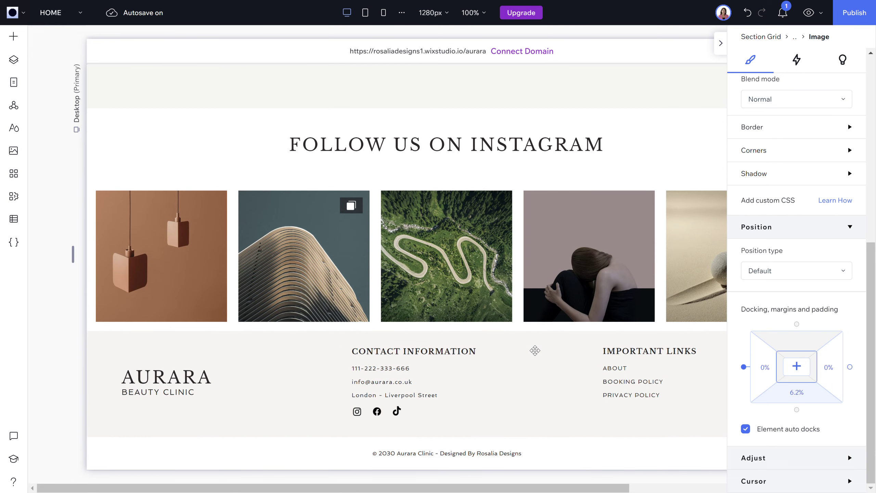
{"action": "left_click", "coordinate": [343, 225]}
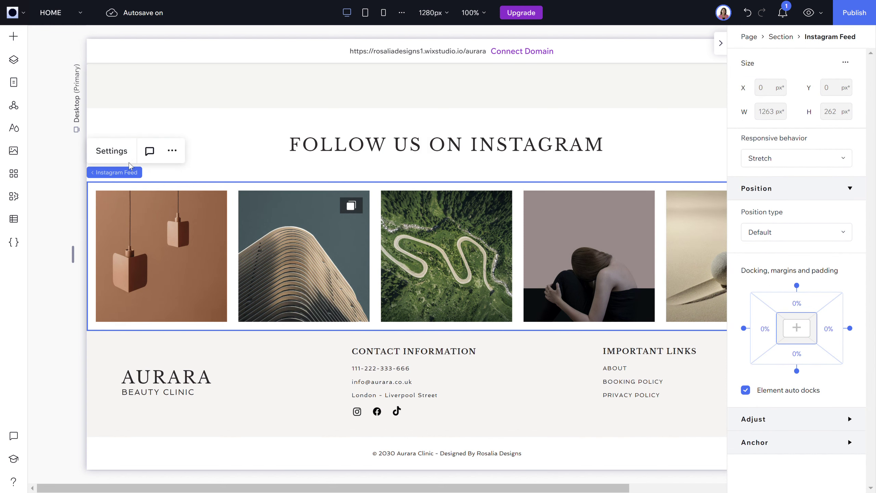
{"action": "left_click", "coordinate": [117, 154]}
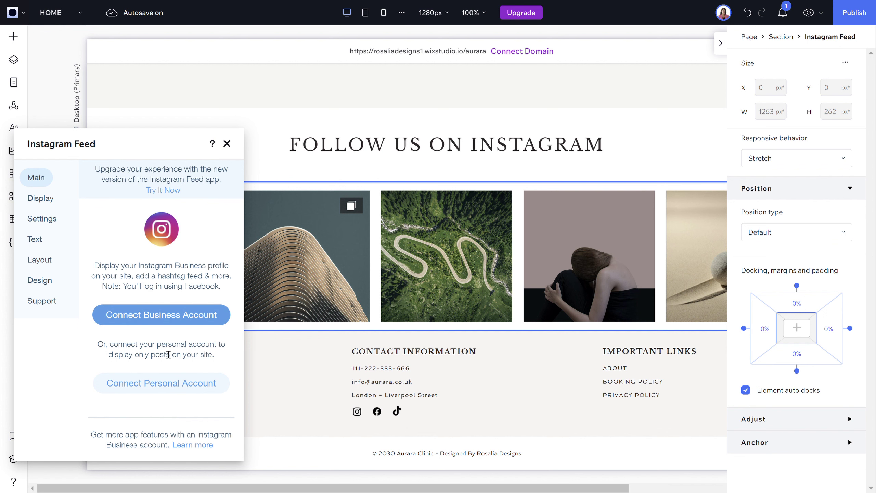
Close the Instagram feed settings and look over the footer's logo and contact information, returning to the home page's hero section.
{"action": "left_click", "coordinate": [366, 178]}
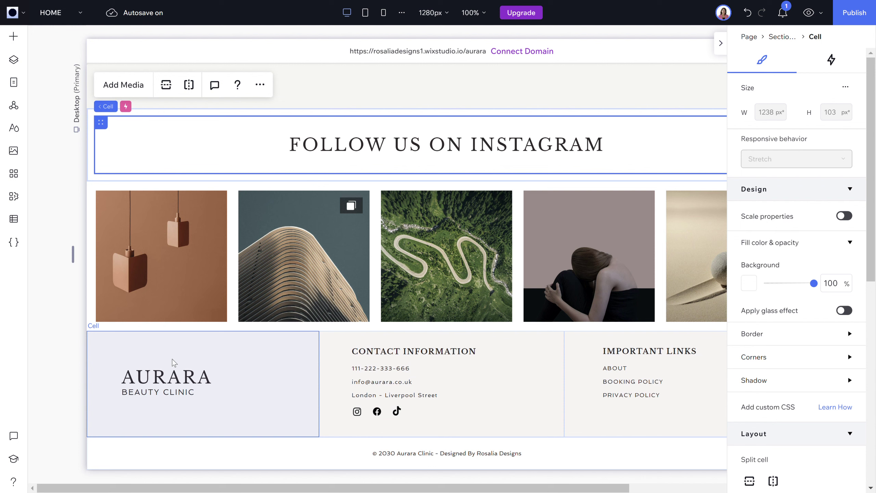
{"action": "left_click", "coordinate": [274, 387]}
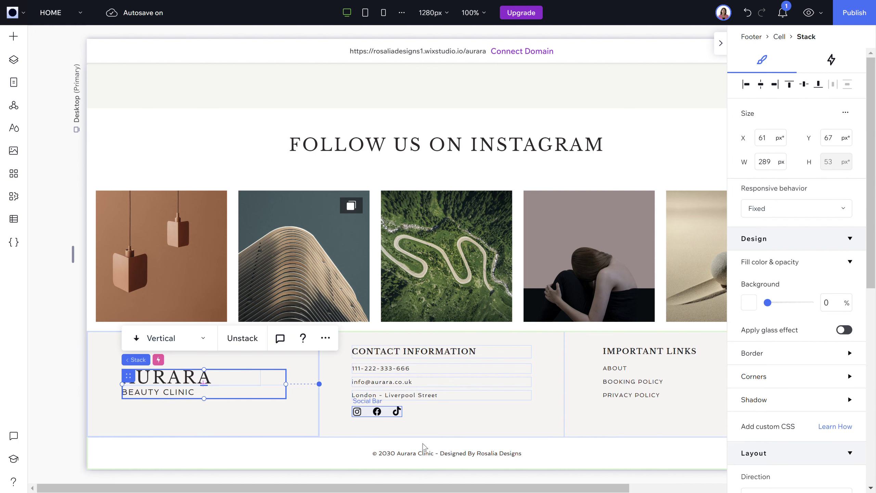
{"action": "left_click", "coordinate": [421, 356]}
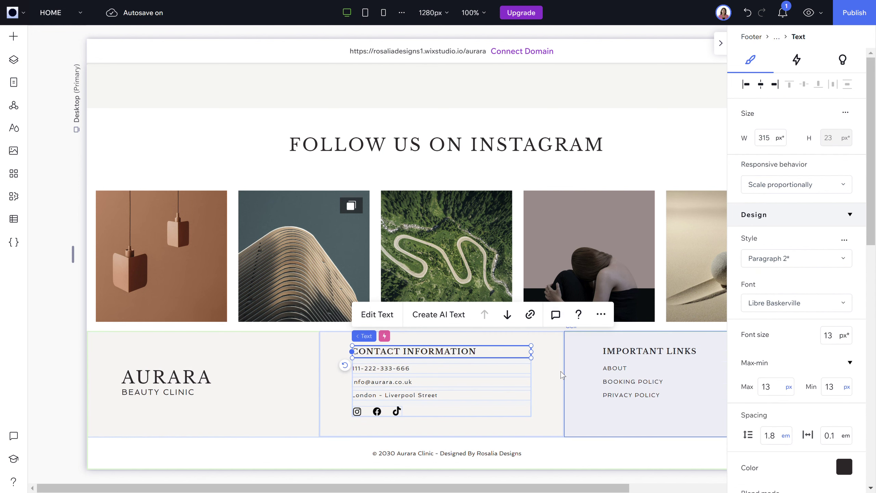
{"action": "scroll", "coordinate": [561, 371], "scroll_direction": "up", "scroll_amount": 5}
{"action": "scroll", "coordinate": [561, 372], "scroll_direction": "down", "scroll_amount": 5}
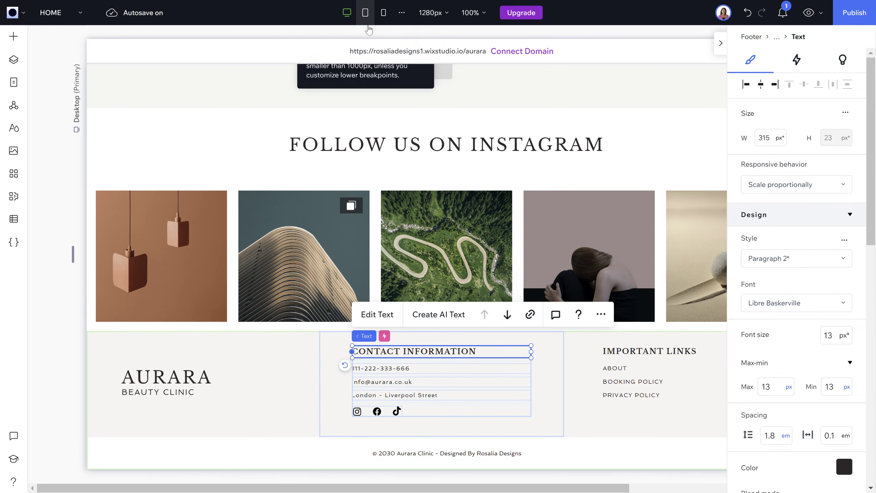
{"action": "scroll", "coordinate": [393, 221], "scroll_direction": "up", "scroll_amount": 10}
{"action": "scroll", "coordinate": [394, 221], "scroll_direction": "up", "scroll_amount": 15}
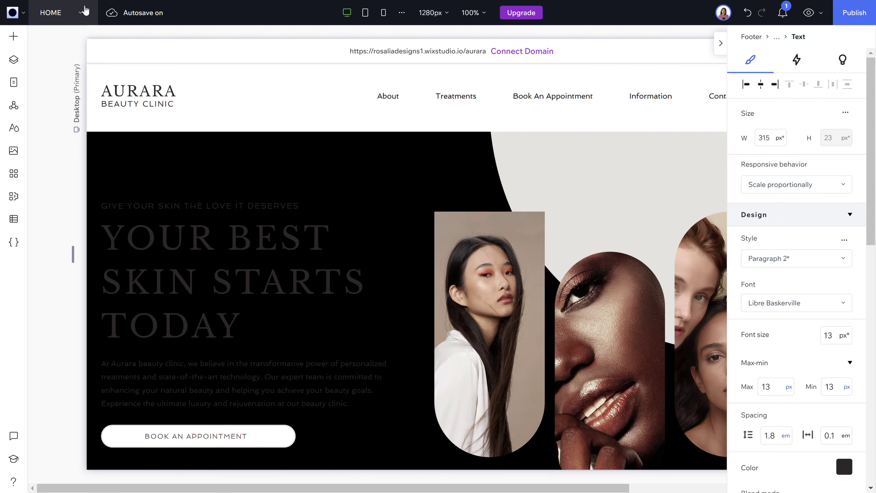
Look through the site's page list, switch to the About page and review its sections down to the footer.
{"action": "left_click", "coordinate": [63, 15]}
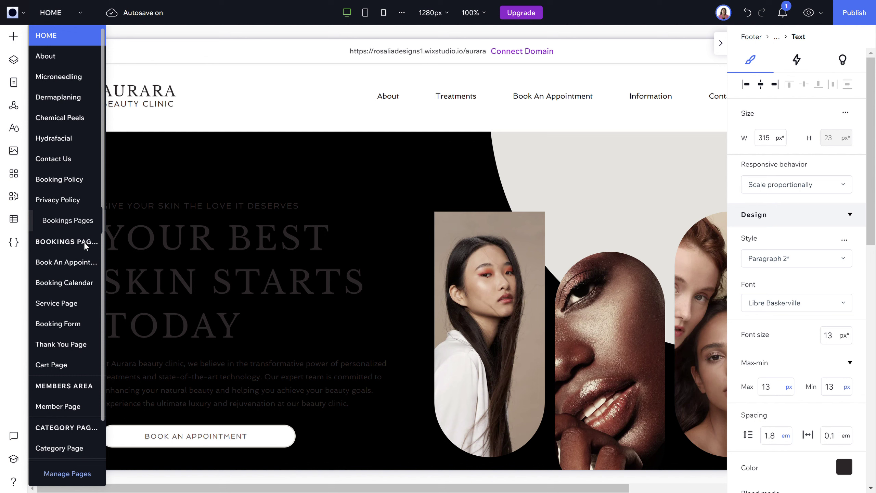
{"action": "scroll", "coordinate": [51, 319], "scroll_direction": "down", "scroll_amount": 1}
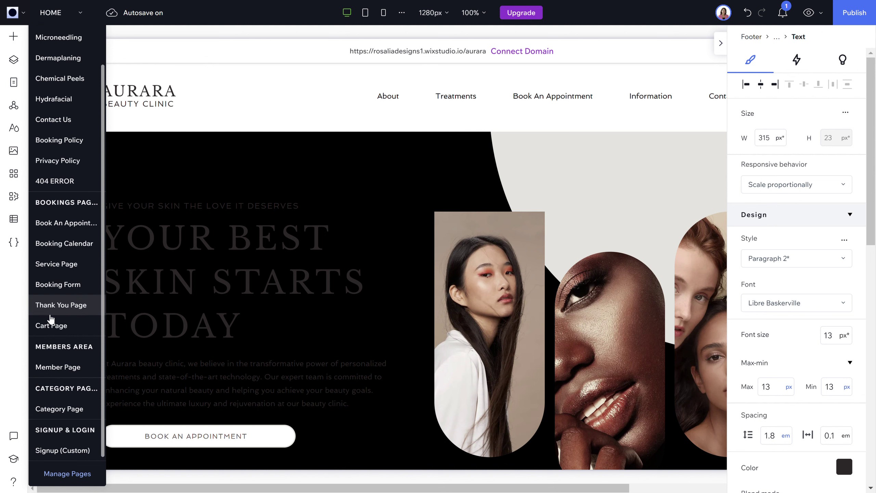
{"action": "scroll", "coordinate": [51, 319], "scroll_direction": "up", "scroll_amount": 1}
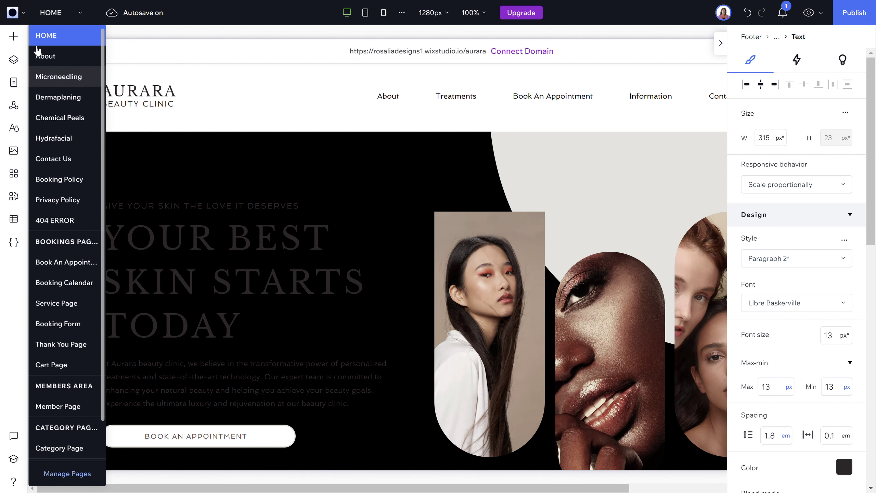
{"action": "left_click", "coordinate": [50, 57]}
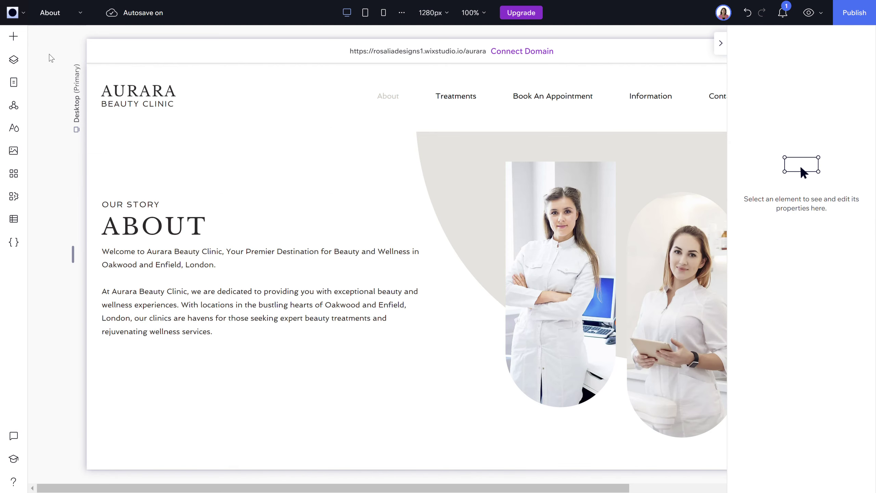
{"action": "scroll", "coordinate": [488, 284], "scroll_direction": "down", "scroll_amount": 5}
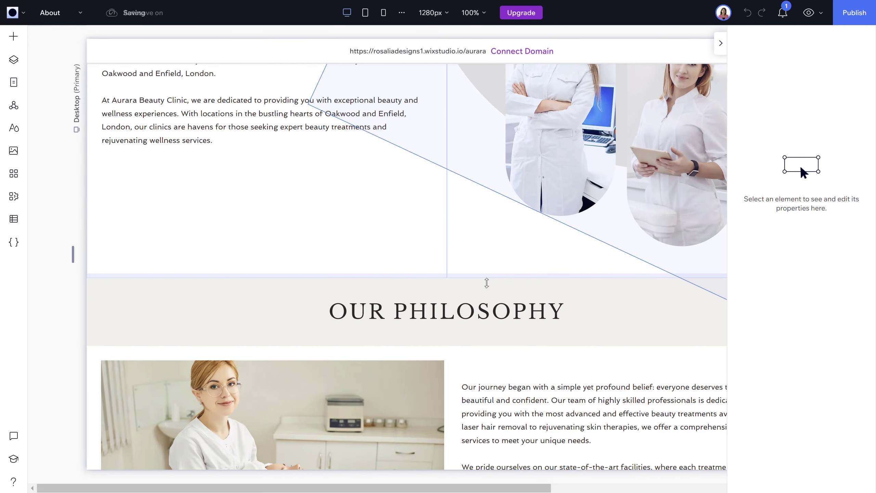
{"action": "scroll", "coordinate": [487, 283], "scroll_direction": "down", "scroll_amount": 4}
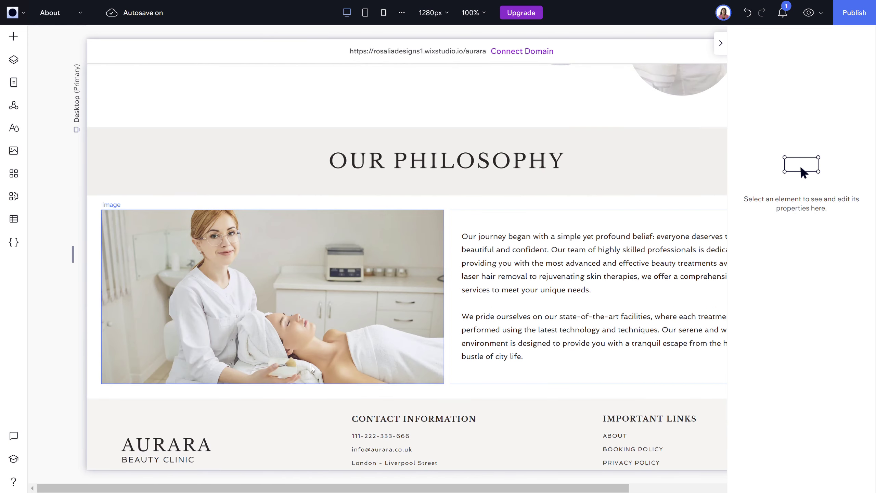
{"action": "scroll", "coordinate": [313, 368], "scroll_direction": "up", "scroll_amount": 9}
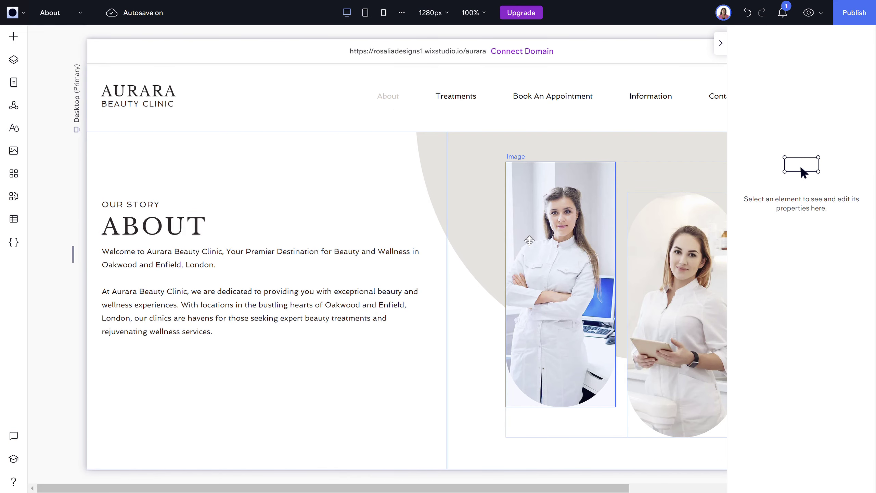
Change the fill of the large circular shape behind the About photos to the light grey from the saved colors.
{"action": "left_click", "coordinate": [458, 167]}
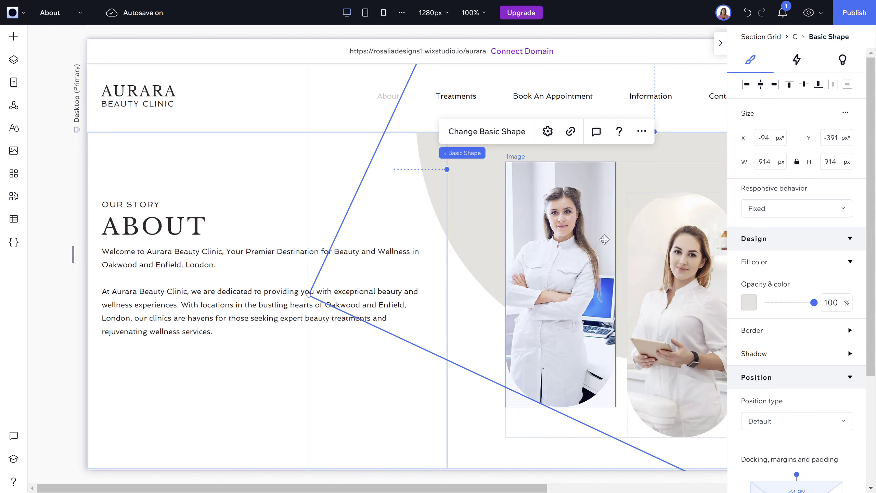
{"action": "left_click", "coordinate": [747, 304]}
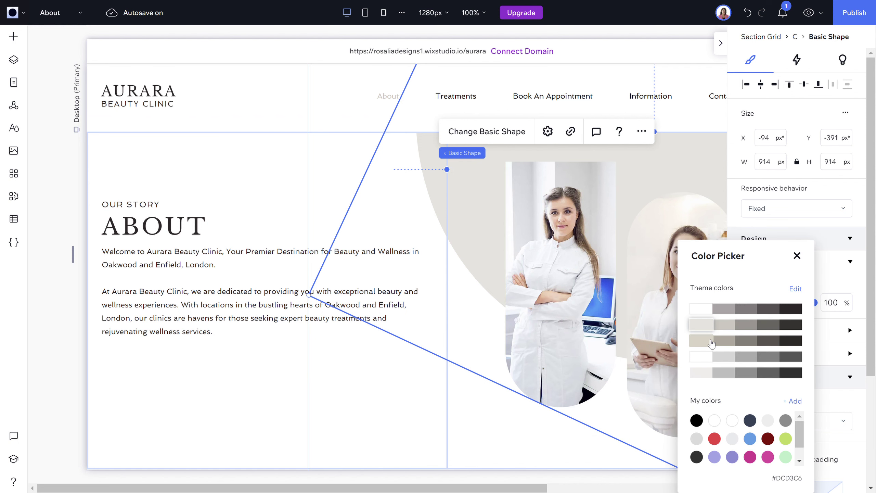
{"action": "left_click", "coordinate": [767, 421]}
{"action": "left_click", "coordinate": [377, 405]}
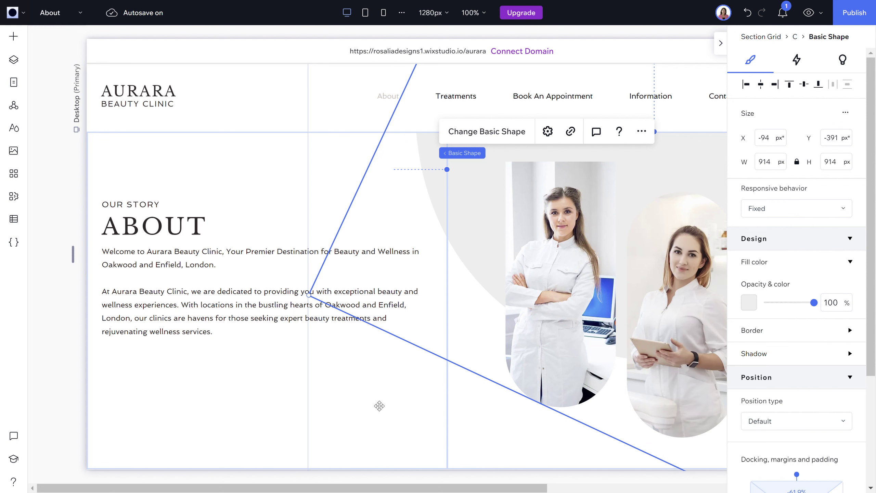
{"action": "left_click", "coordinate": [376, 405]}
Publish the site and dismiss the confirmation to return to editing the About page.
{"action": "left_click", "coordinate": [855, 13]}
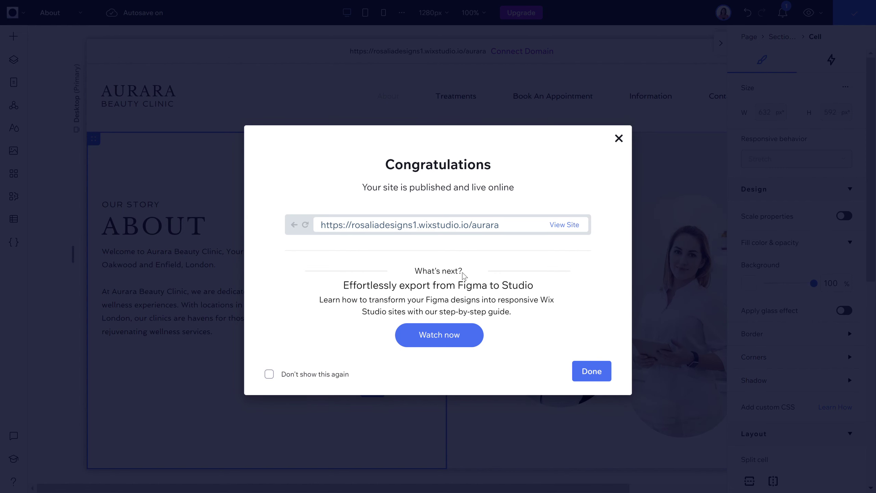
{"action": "left_click", "coordinate": [621, 140]}
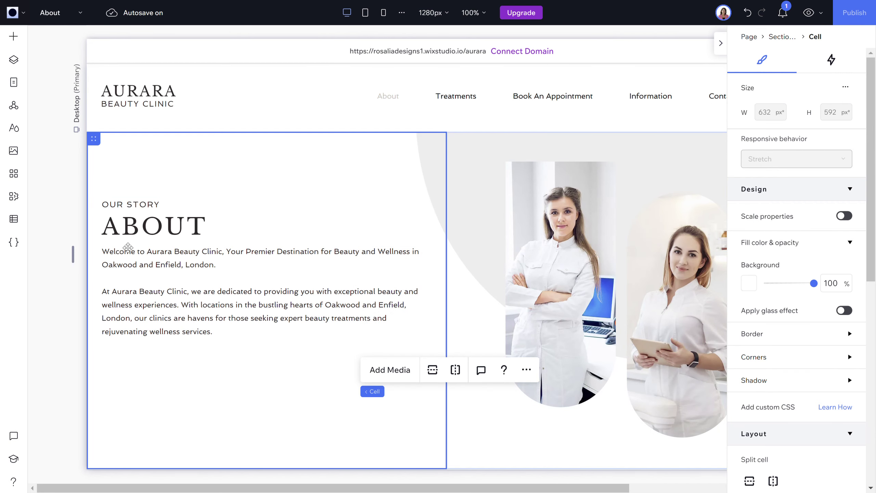
Select the ABOUT heading, view it at the tablet breakpoint and return to the desktop view.
{"action": "left_click", "coordinate": [261, 231]}
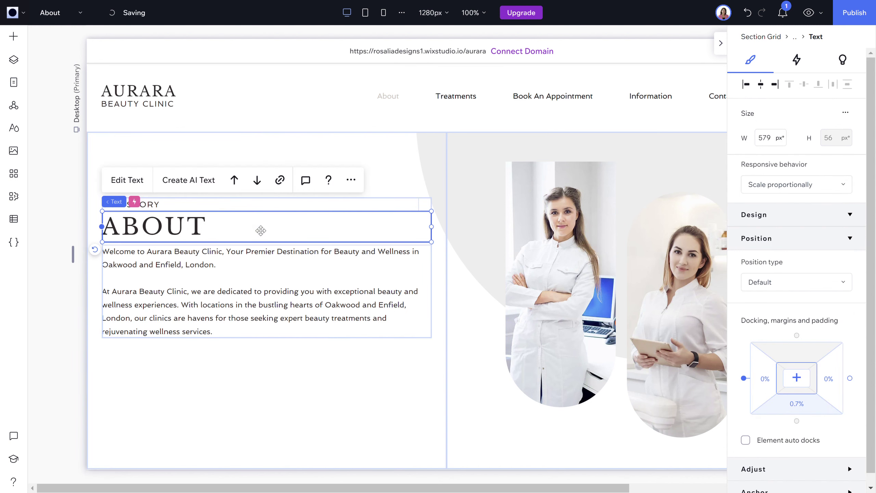
{"action": "left_click", "coordinate": [366, 13]}
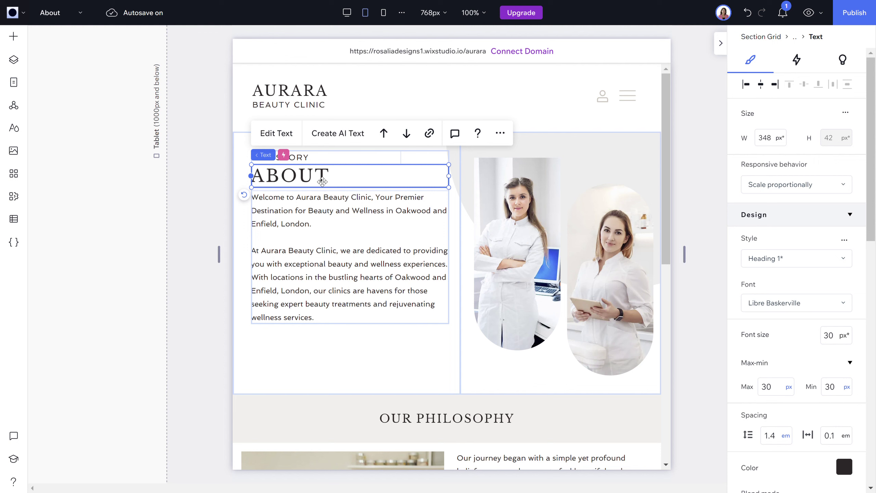
{"action": "left_click", "coordinate": [347, 13]}
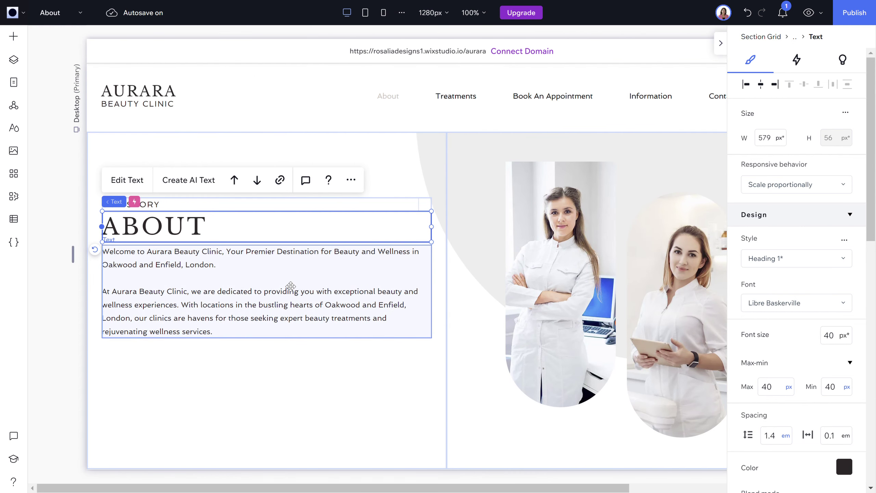
Open the paragraph under the ABOUT heading for text editing and look through the rest of the page.
{"action": "double_click", "coordinate": [212, 281]}
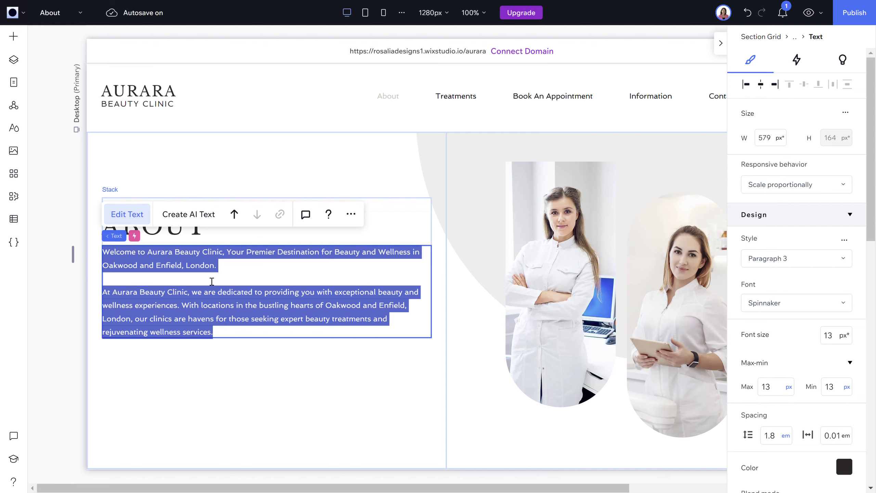
{"action": "scroll", "coordinate": [442, 321], "scroll_direction": "down", "scroll_amount": 6}
{"action": "scroll", "coordinate": [442, 321], "scroll_direction": "down", "scroll_amount": 5}
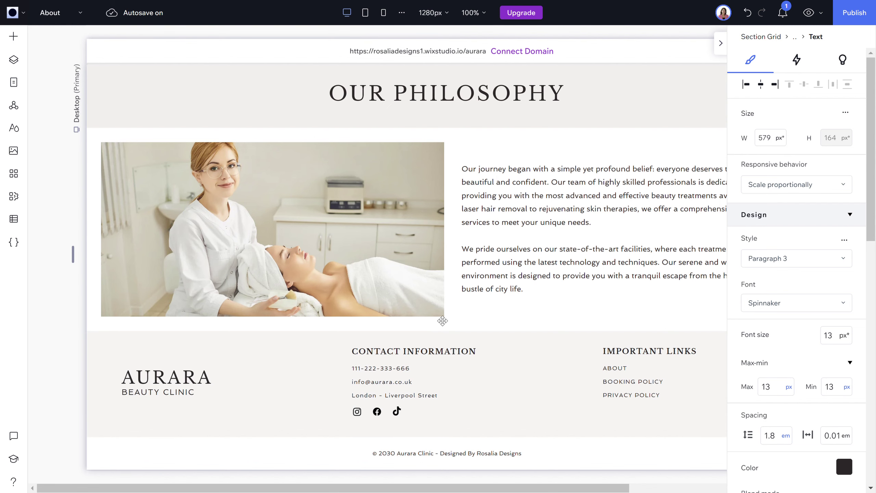
{"action": "scroll", "coordinate": [443, 321], "scroll_direction": "up", "scroll_amount": 5}
{"action": "scroll", "coordinate": [419, 167], "scroll_direction": "up", "scroll_amount": 6}
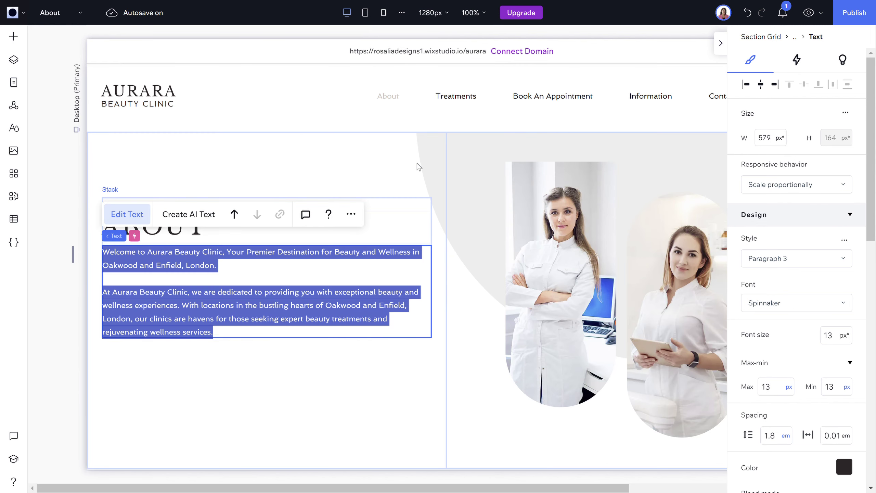
Look at the replacement image library for the first About photo without changing the image.
{"action": "left_click", "coordinate": [551, 188]}
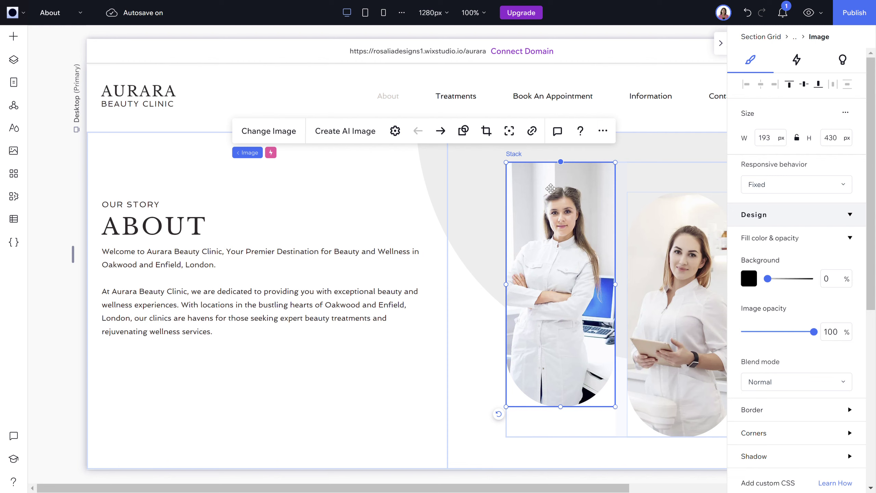
{"action": "left_click", "coordinate": [254, 137]}
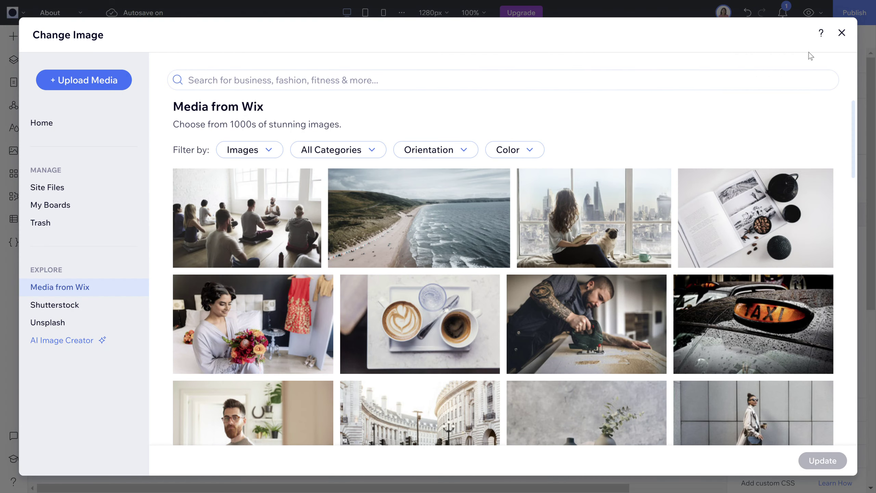
{"action": "left_click", "coordinate": [842, 31]}
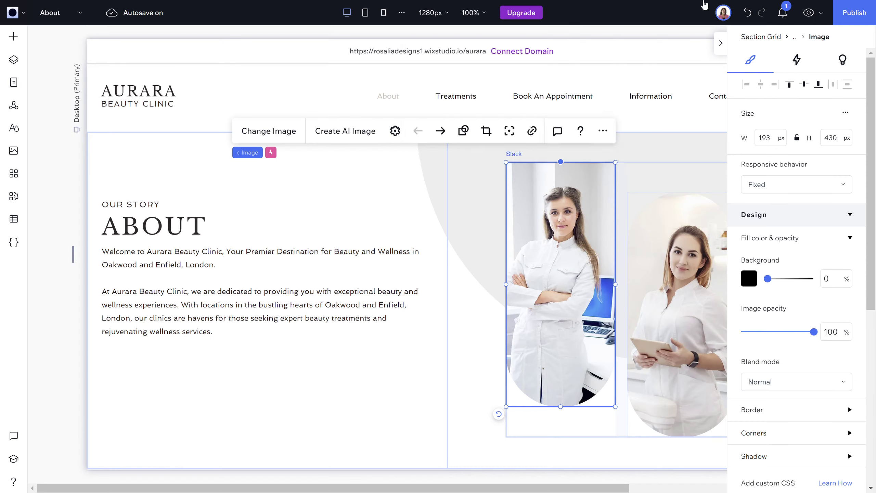
Switch to the Chemical Peels page and select its main heading.
{"action": "left_click", "coordinate": [54, 14]}
{"action": "left_click", "coordinate": [63, 123]}
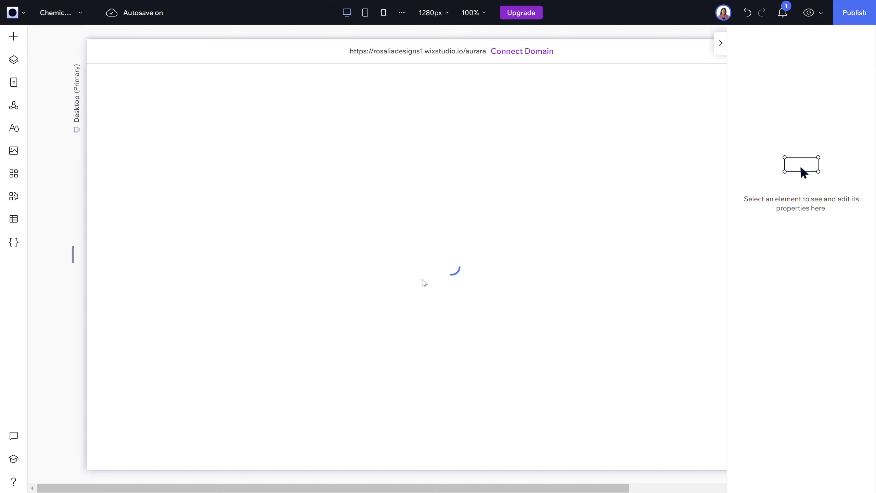
{"action": "left_click", "coordinate": [283, 195]}
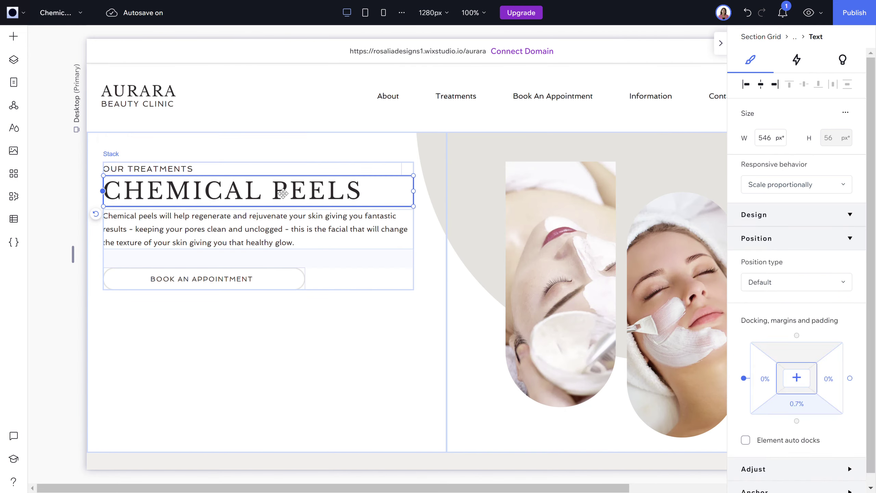
Change the Chemical Peels page's appointment button text to BOOK NOW.
{"action": "left_click", "coordinate": [277, 287]}
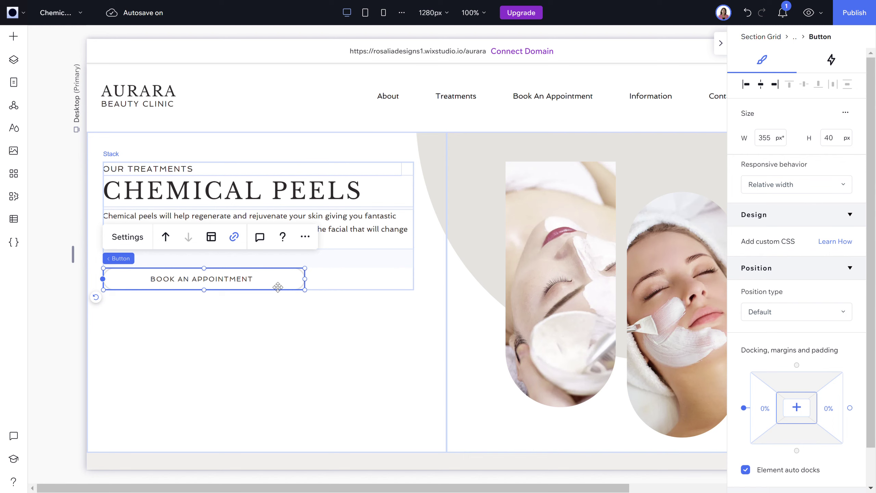
{"action": "scroll", "coordinate": [595, 294], "scroll_direction": "down", "scroll_amount": 3}
{"action": "scroll", "coordinate": [595, 293], "scroll_direction": "up", "scroll_amount": 3}
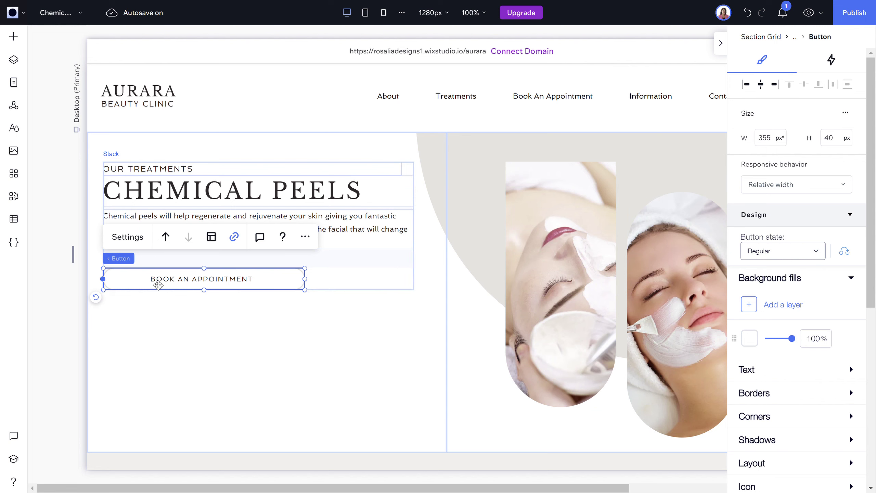
{"action": "left_click", "coordinate": [137, 243]}
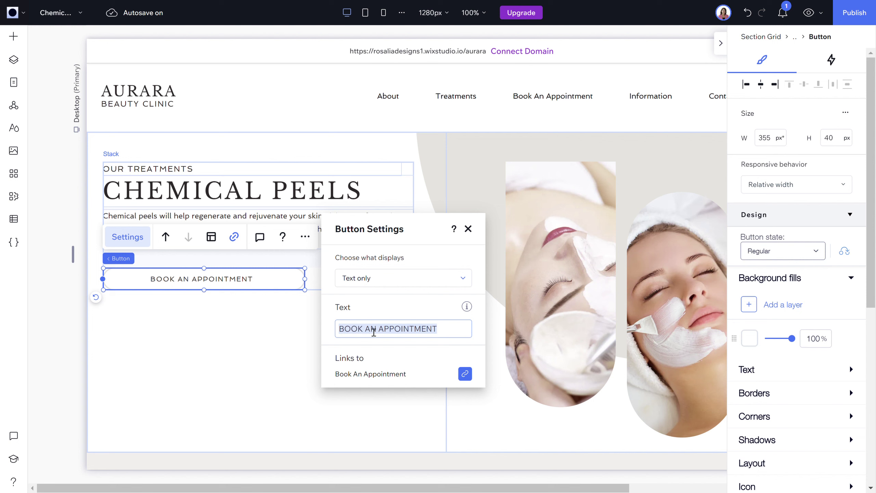
{"action": "type", "text": "BOOK NOW"}
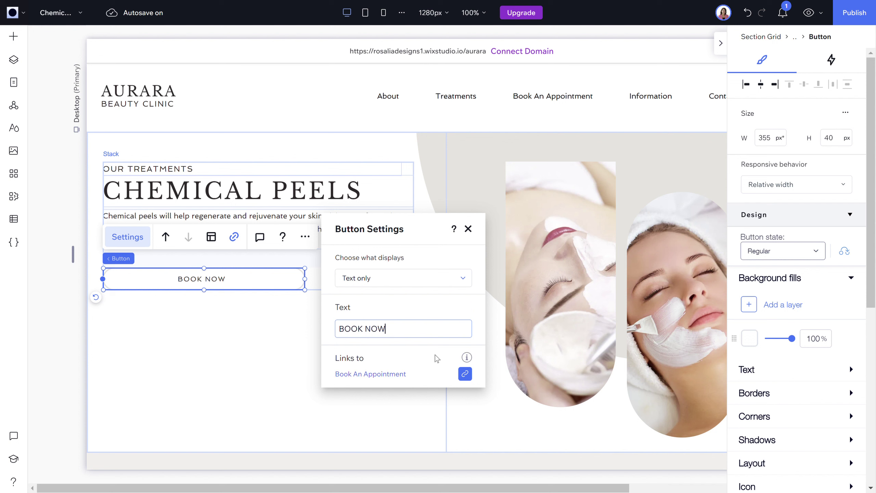
Open the BOOK NOW button's link settings and look through the list of pages it can link to.
{"action": "left_click", "coordinate": [464, 374]}
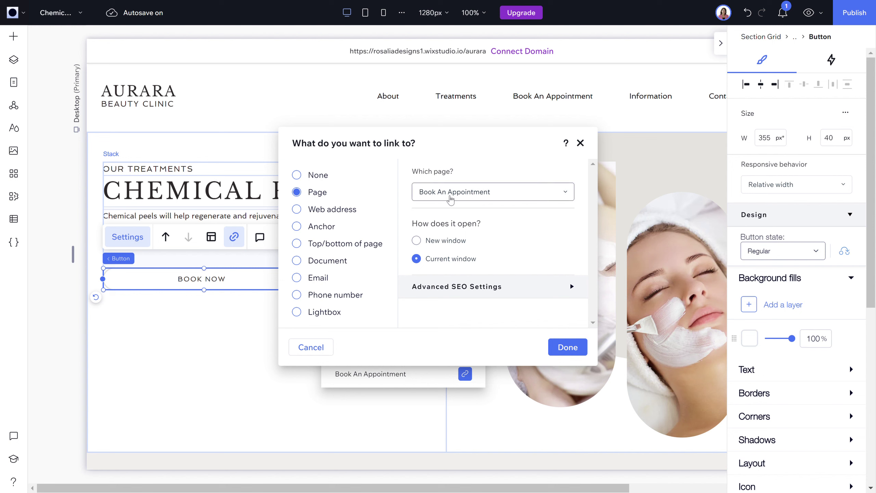
{"action": "left_click", "coordinate": [466, 200]}
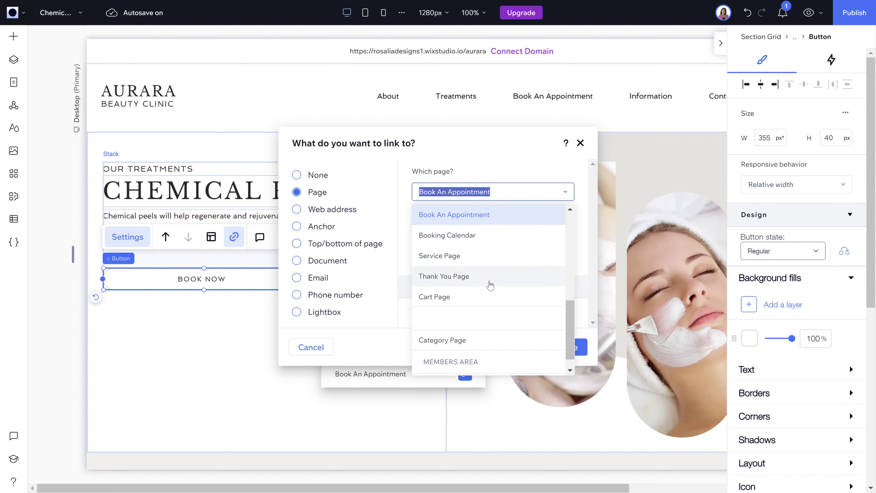
{"action": "scroll", "coordinate": [490, 285], "scroll_direction": "up", "scroll_amount": 5}
{"action": "scroll", "coordinate": [489, 285], "scroll_direction": "down", "scroll_amount": 1}
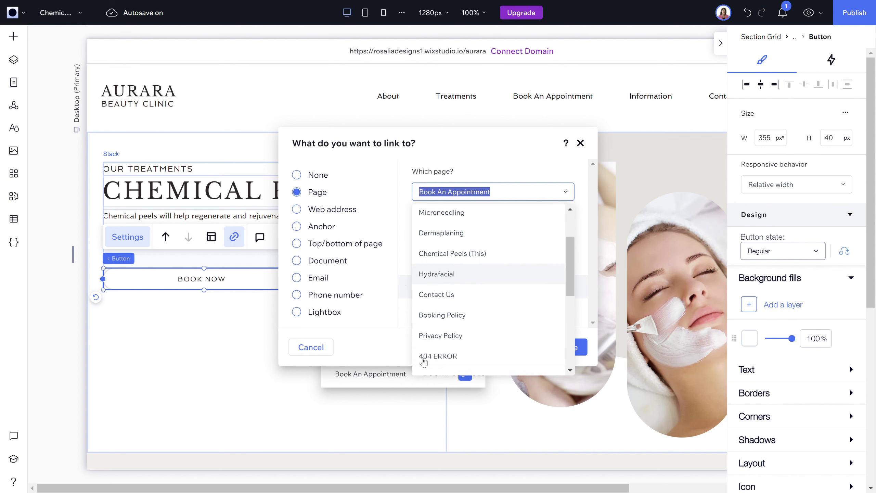
{"action": "left_click", "coordinate": [467, 154]}
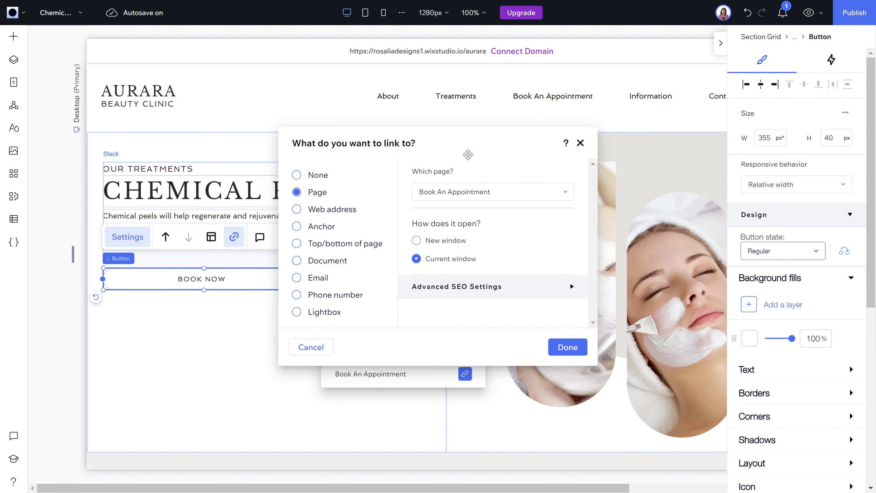
Link the BOOK NOW button to the Book An Appointment page, opening in the current window.
{"action": "left_click", "coordinate": [327, 209]}
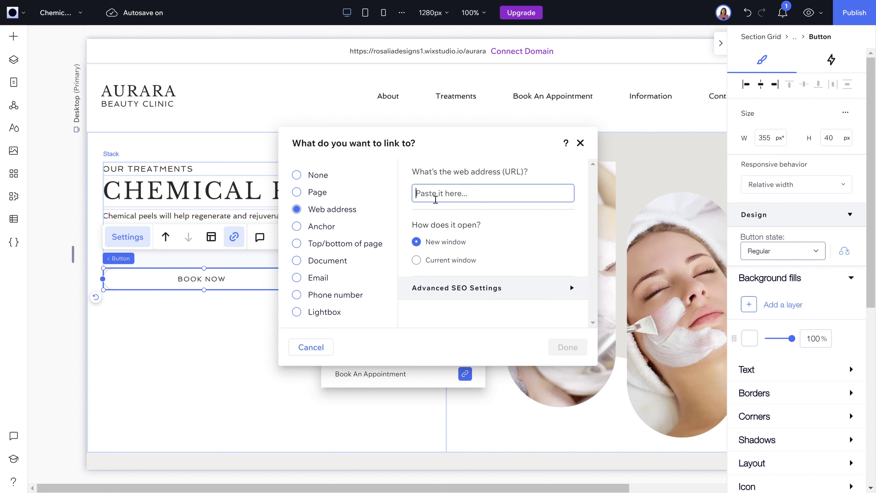
{"action": "left_click", "coordinate": [317, 193]}
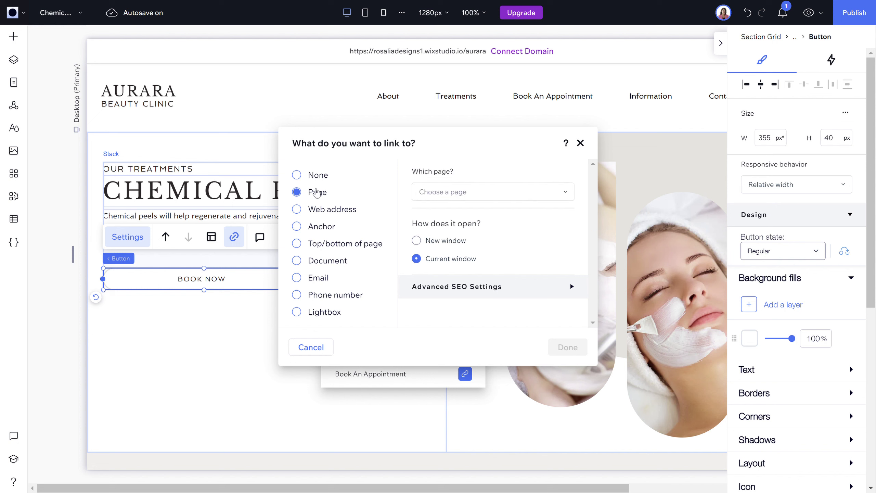
{"action": "left_click", "coordinate": [557, 193]}
{"action": "scroll", "coordinate": [477, 320], "scroll_direction": "down", "scroll_amount": 4}
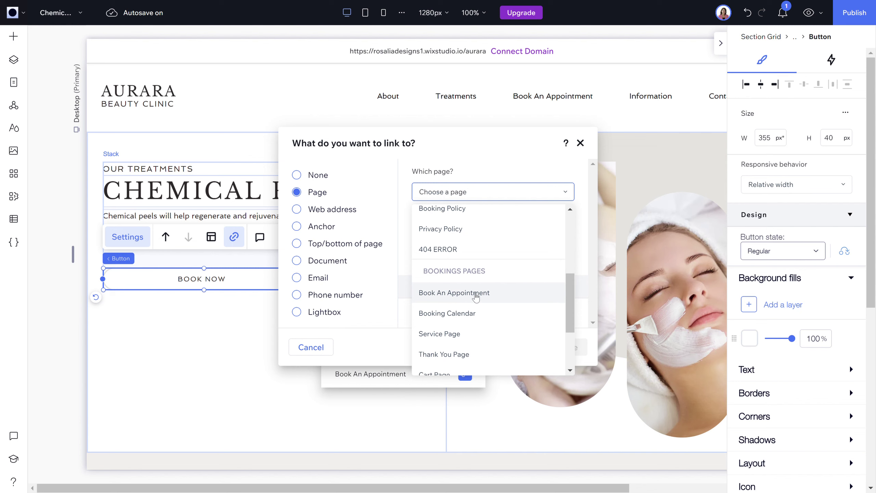
{"action": "left_click", "coordinate": [473, 296]}
{"action": "left_click", "coordinate": [569, 348]}
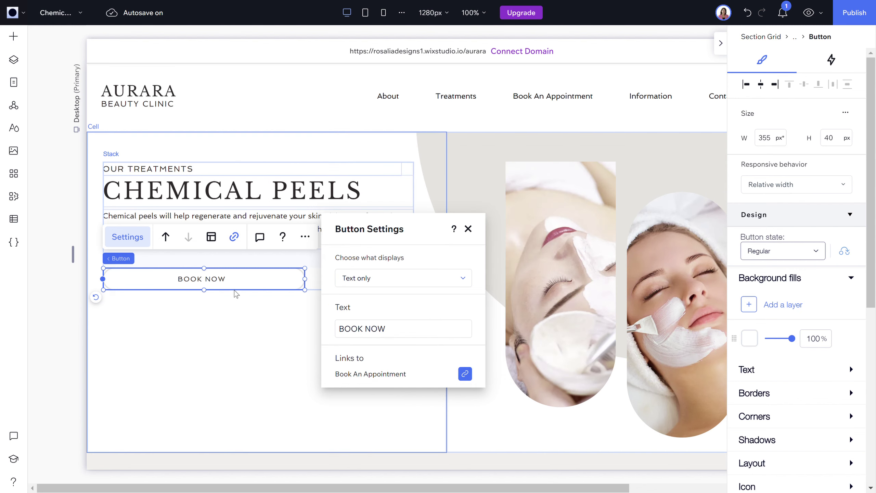
{"action": "left_click", "coordinate": [251, 326]}
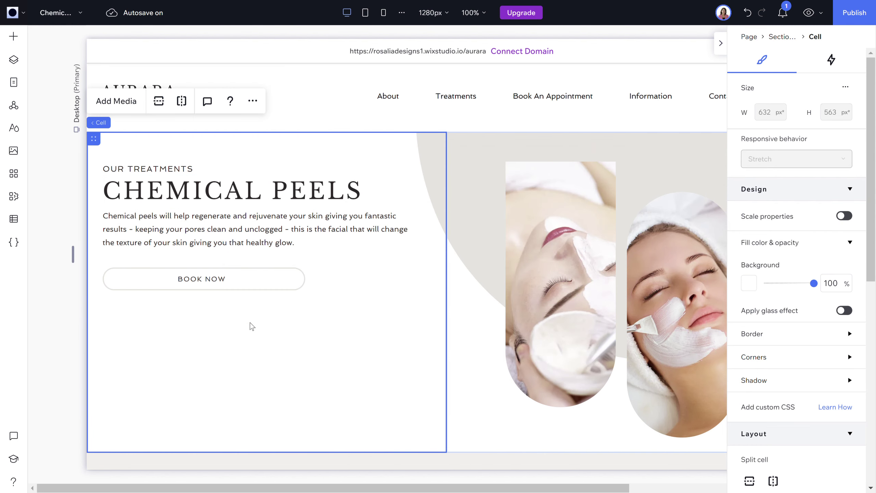
Look through the Chemical Peels page's sections and the option for adding a section below the header.
{"action": "scroll", "coordinate": [252, 326], "scroll_direction": "down", "scroll_amount": 12}
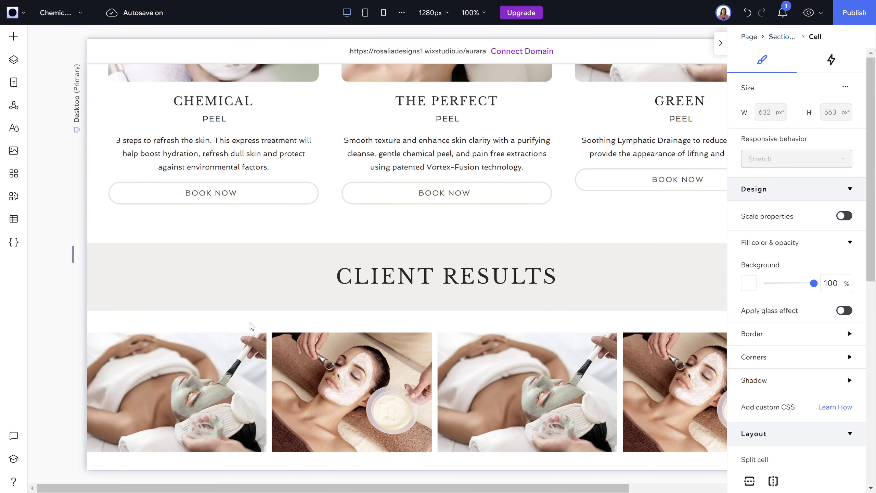
{"action": "scroll", "coordinate": [252, 326], "scroll_direction": "down", "scroll_amount": 4}
{"action": "scroll", "coordinate": [251, 326], "scroll_direction": "up", "scroll_amount": 15}
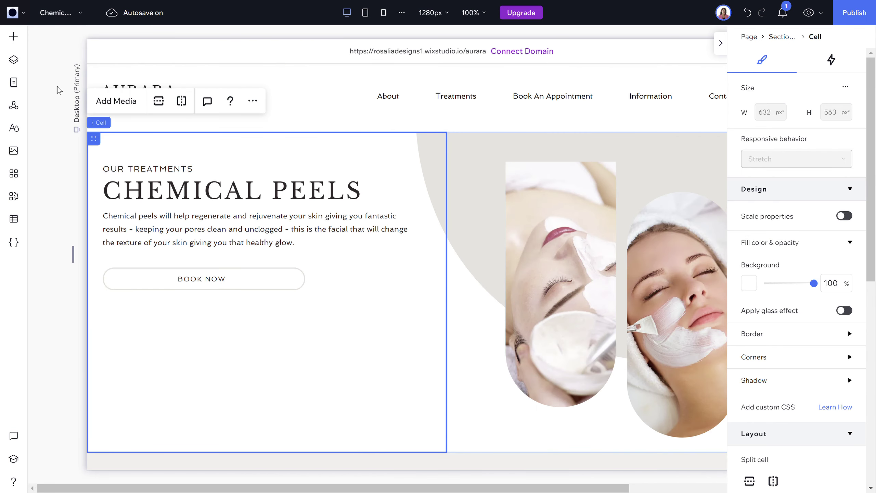
{"action": "mouse_move", "coordinate": [453, 135]}
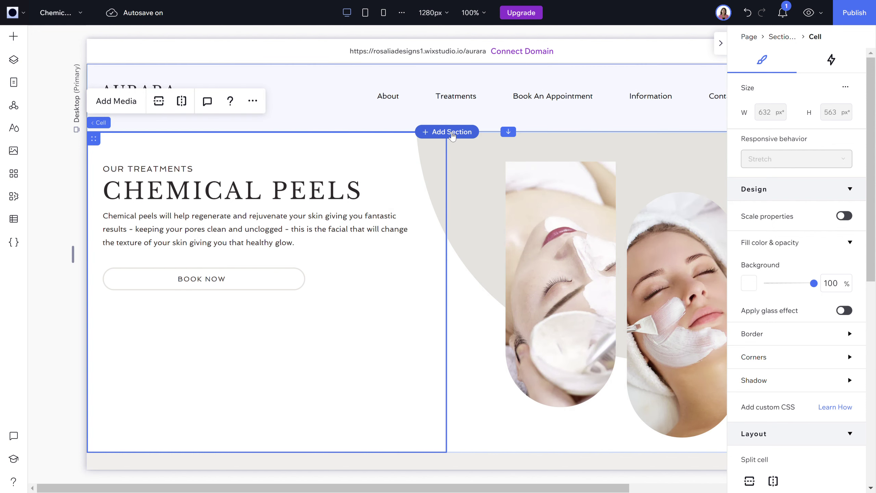
{"action": "scroll", "coordinate": [290, 359], "scroll_direction": "down", "scroll_amount": 3}
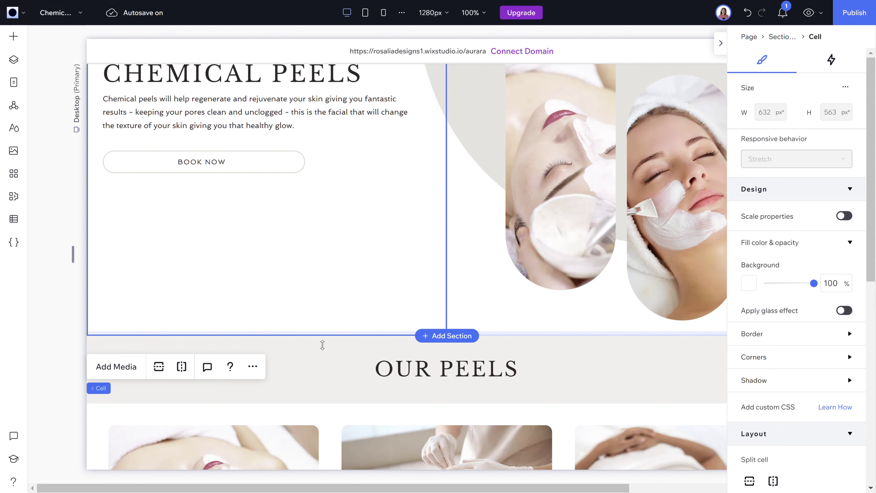
{"action": "scroll", "coordinate": [323, 345], "scroll_direction": "up", "scroll_amount": 3}
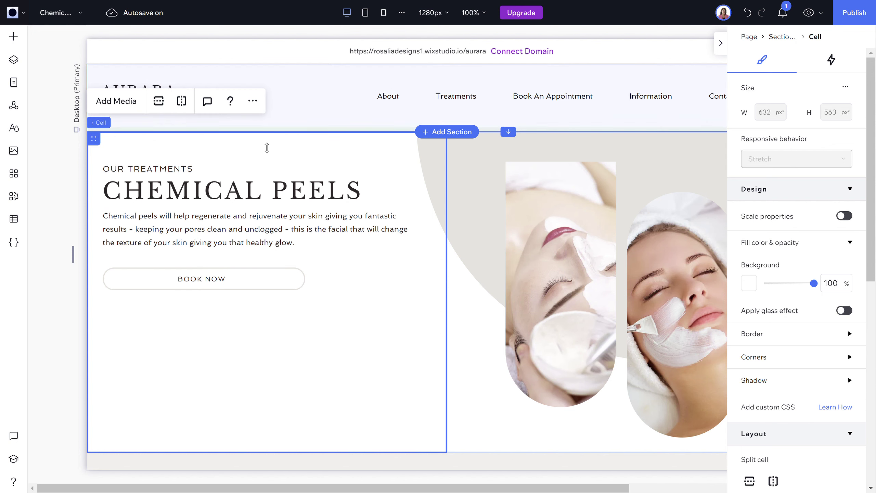
Review the header menu's items and the options available for its Dermaplaning entry without changing anything.
{"action": "left_click", "coordinate": [404, 102]}
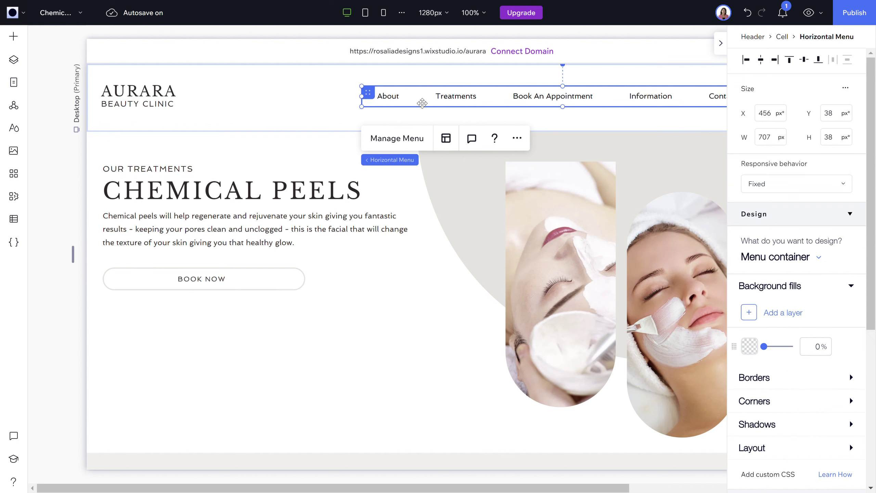
{"action": "left_click", "coordinate": [397, 139]}
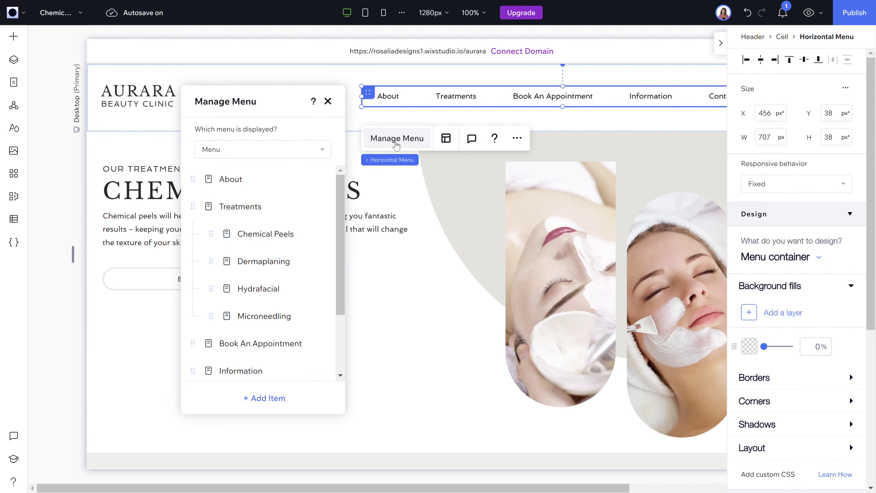
{"action": "scroll", "coordinate": [270, 289], "scroll_direction": "down", "scroll_amount": 3}
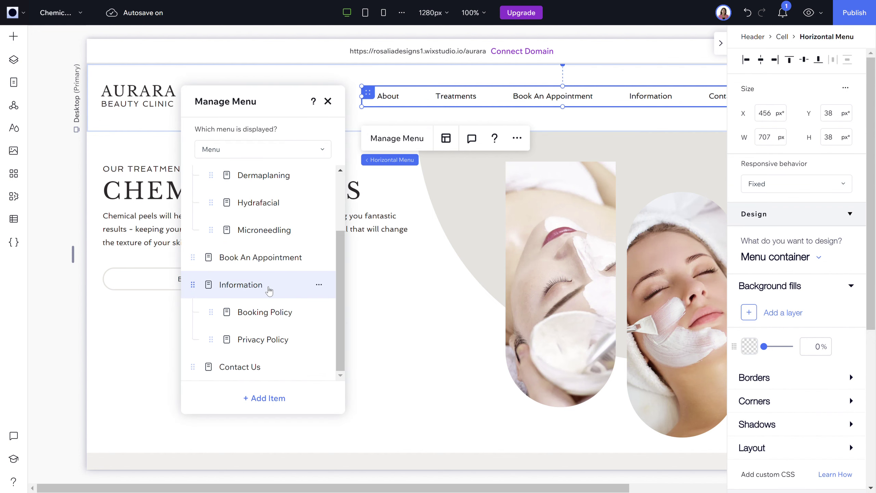
{"action": "scroll", "coordinate": [270, 289], "scroll_direction": "up", "scroll_amount": 3}
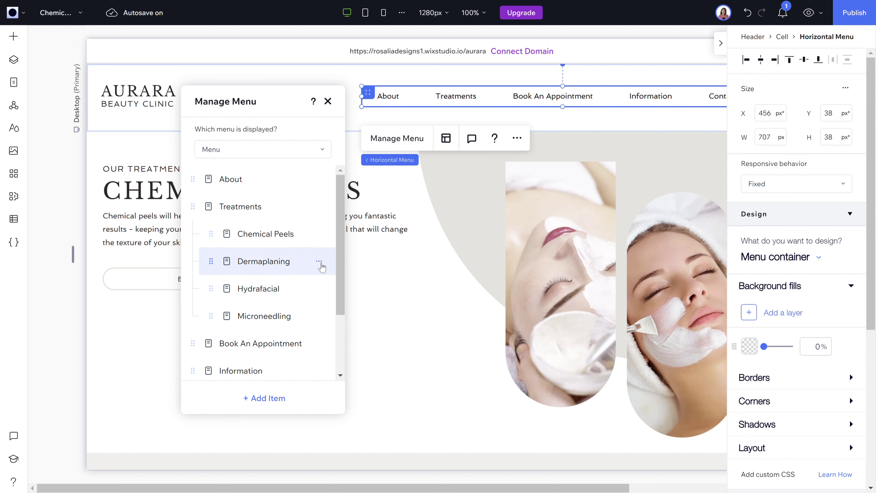
{"action": "left_click", "coordinate": [319, 262]}
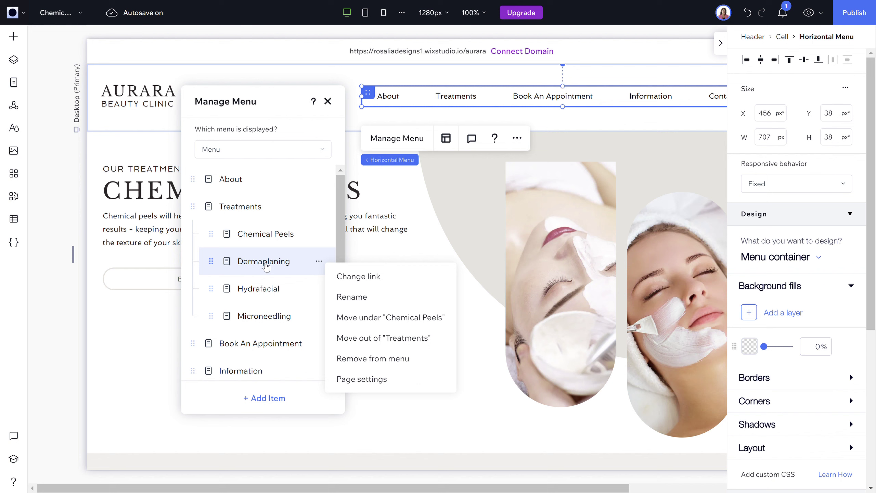
{"action": "left_click", "coordinate": [141, 348]}
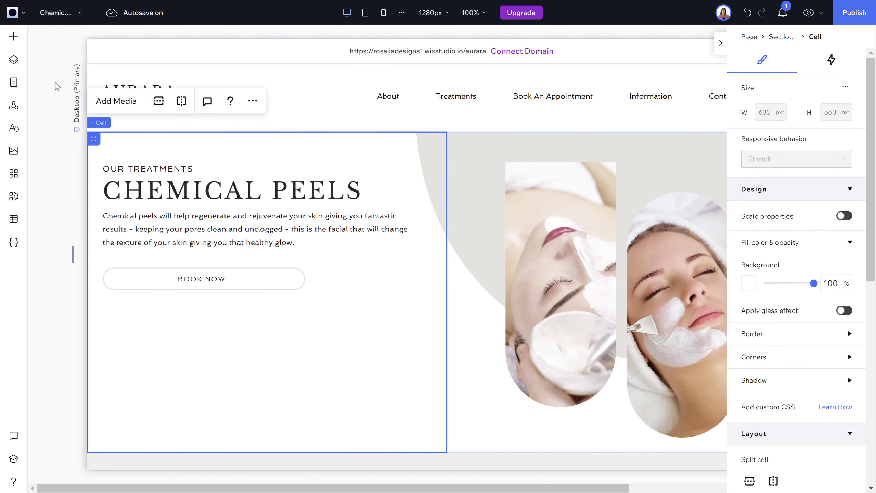
Review the site-wide styles, covering the colour palettes, fonts and text styles.
{"action": "left_click", "coordinate": [14, 128]}
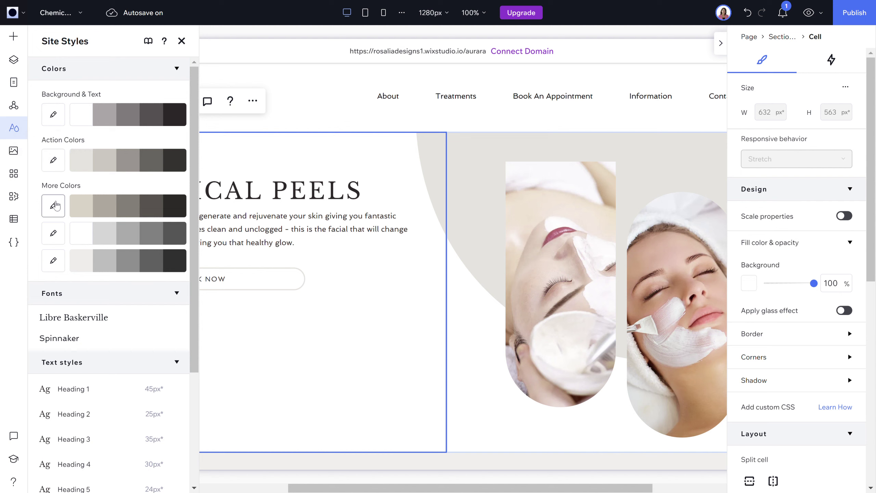
{"action": "scroll", "coordinate": [69, 307], "scroll_direction": "down", "scroll_amount": 3}
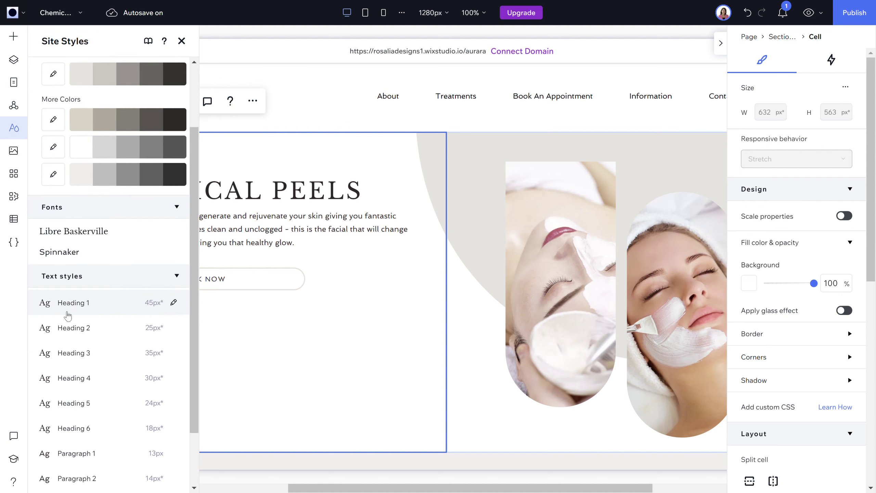
{"action": "scroll", "coordinate": [124, 478], "scroll_direction": "down", "scroll_amount": 2}
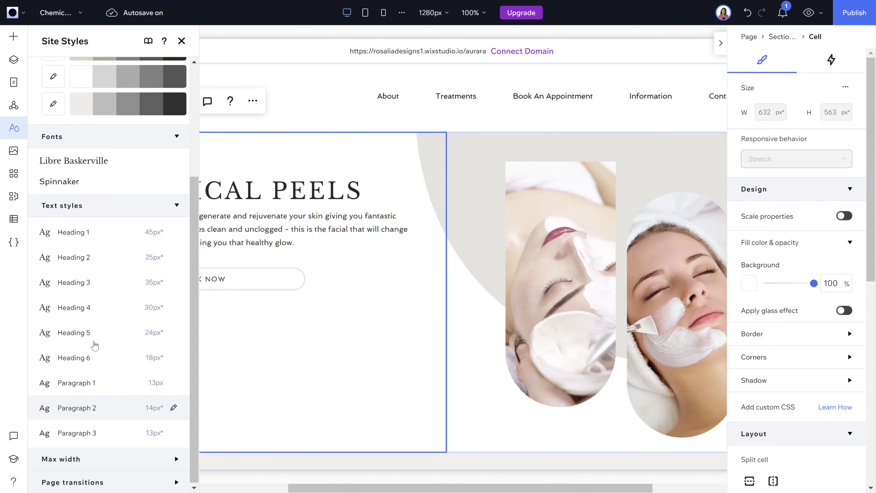
{"action": "scroll", "coordinate": [94, 345], "scroll_direction": "up", "scroll_amount": 5}
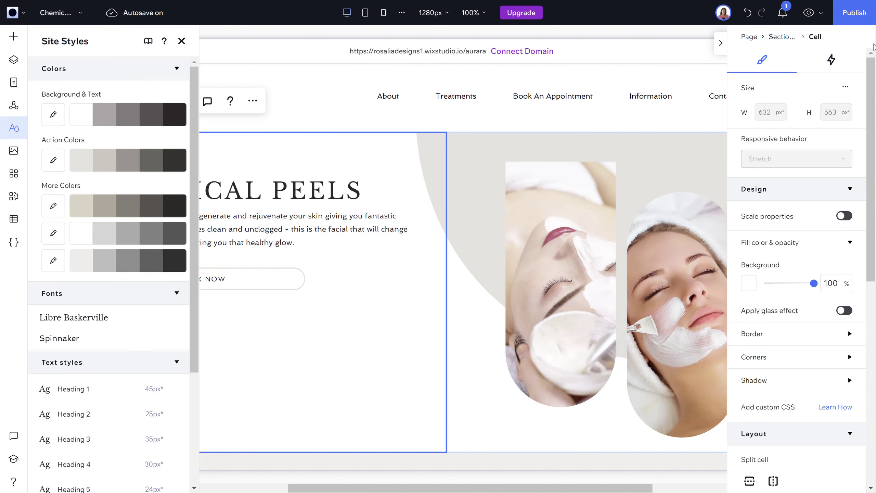
Publish the site, close the site styles and dismiss the publishing confirmation.
{"action": "left_click", "coordinate": [855, 13]}
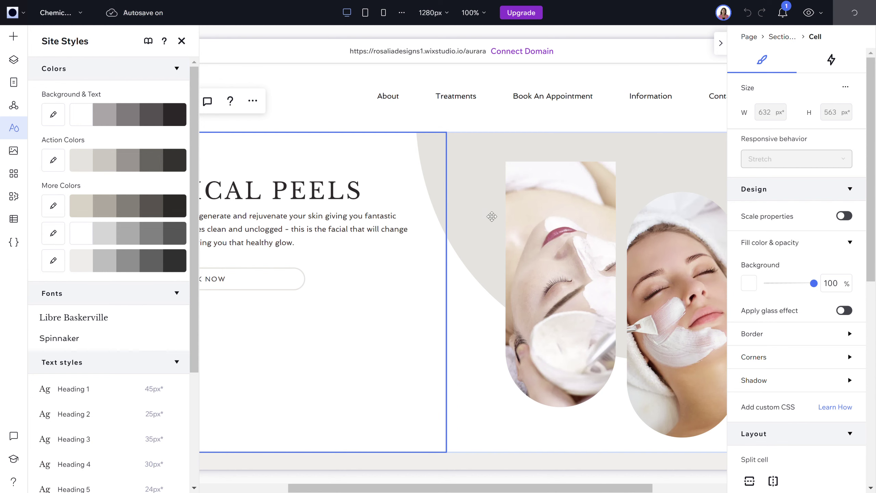
{"action": "left_click", "coordinate": [182, 41]}
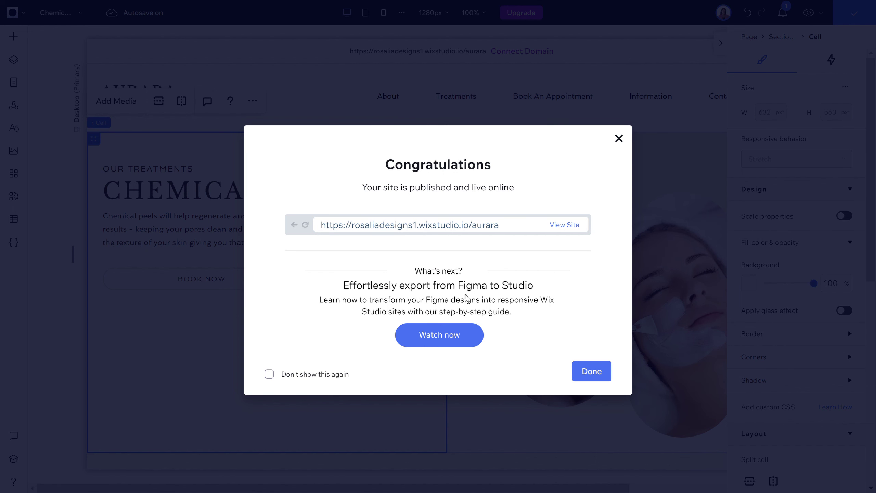
{"action": "left_click", "coordinate": [588, 371]}
{"action": "scroll", "coordinate": [369, 344], "scroll_direction": "down", "scroll_amount": 20}
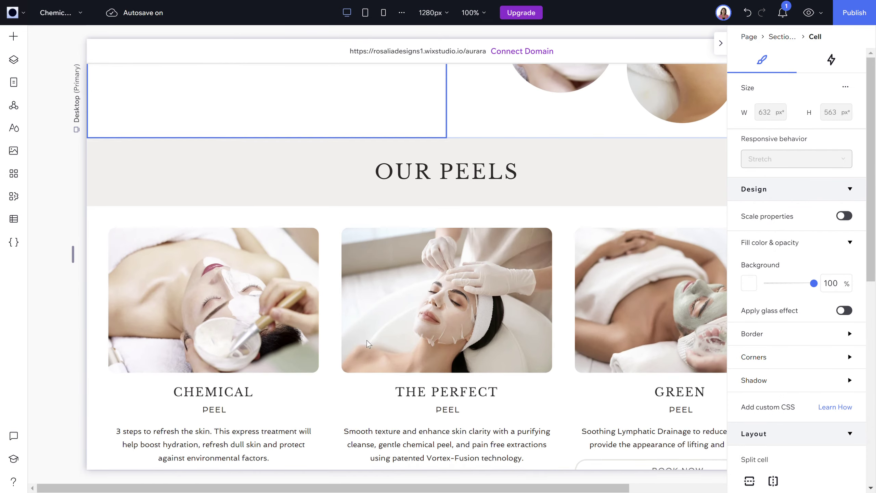
{"action": "scroll", "coordinate": [369, 344], "scroll_direction": "up", "scroll_amount": 20}
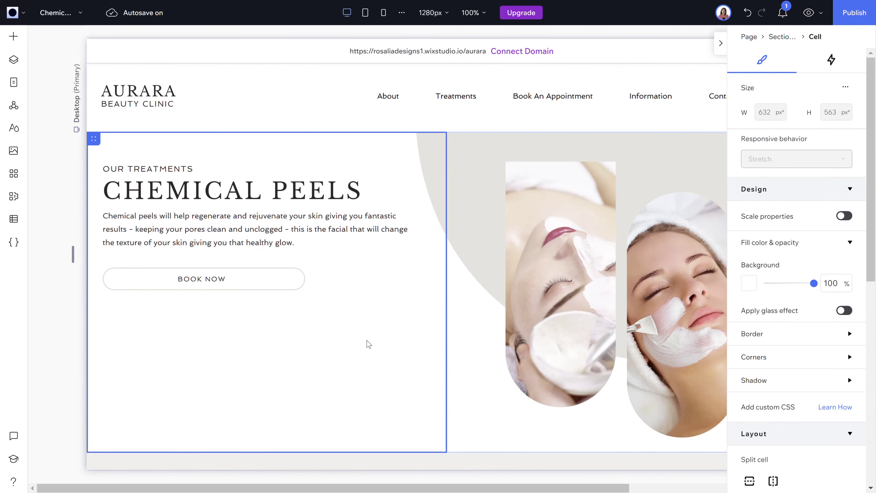